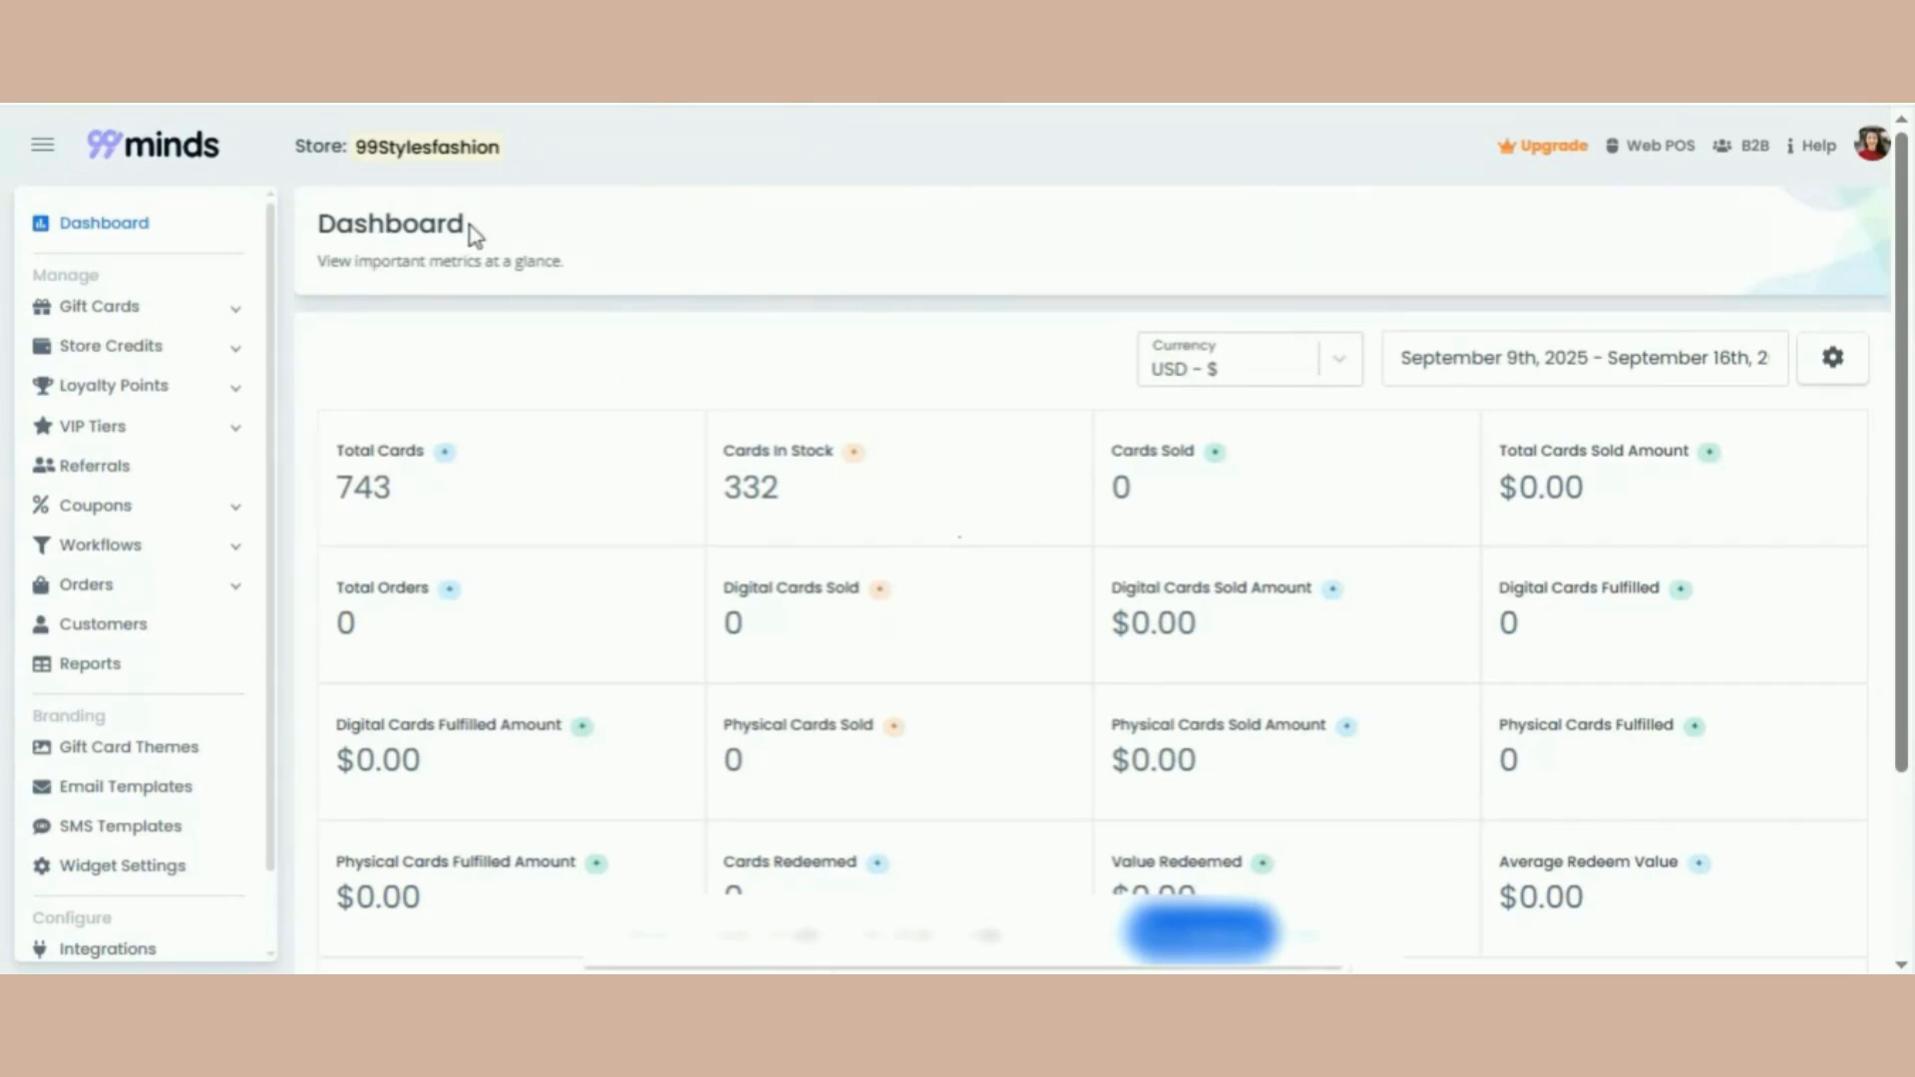
# Open the management settings of the installed Lightspeed X-Series (Formerly Vend) integration
pyautogui.scroll(-1, 196, 638)
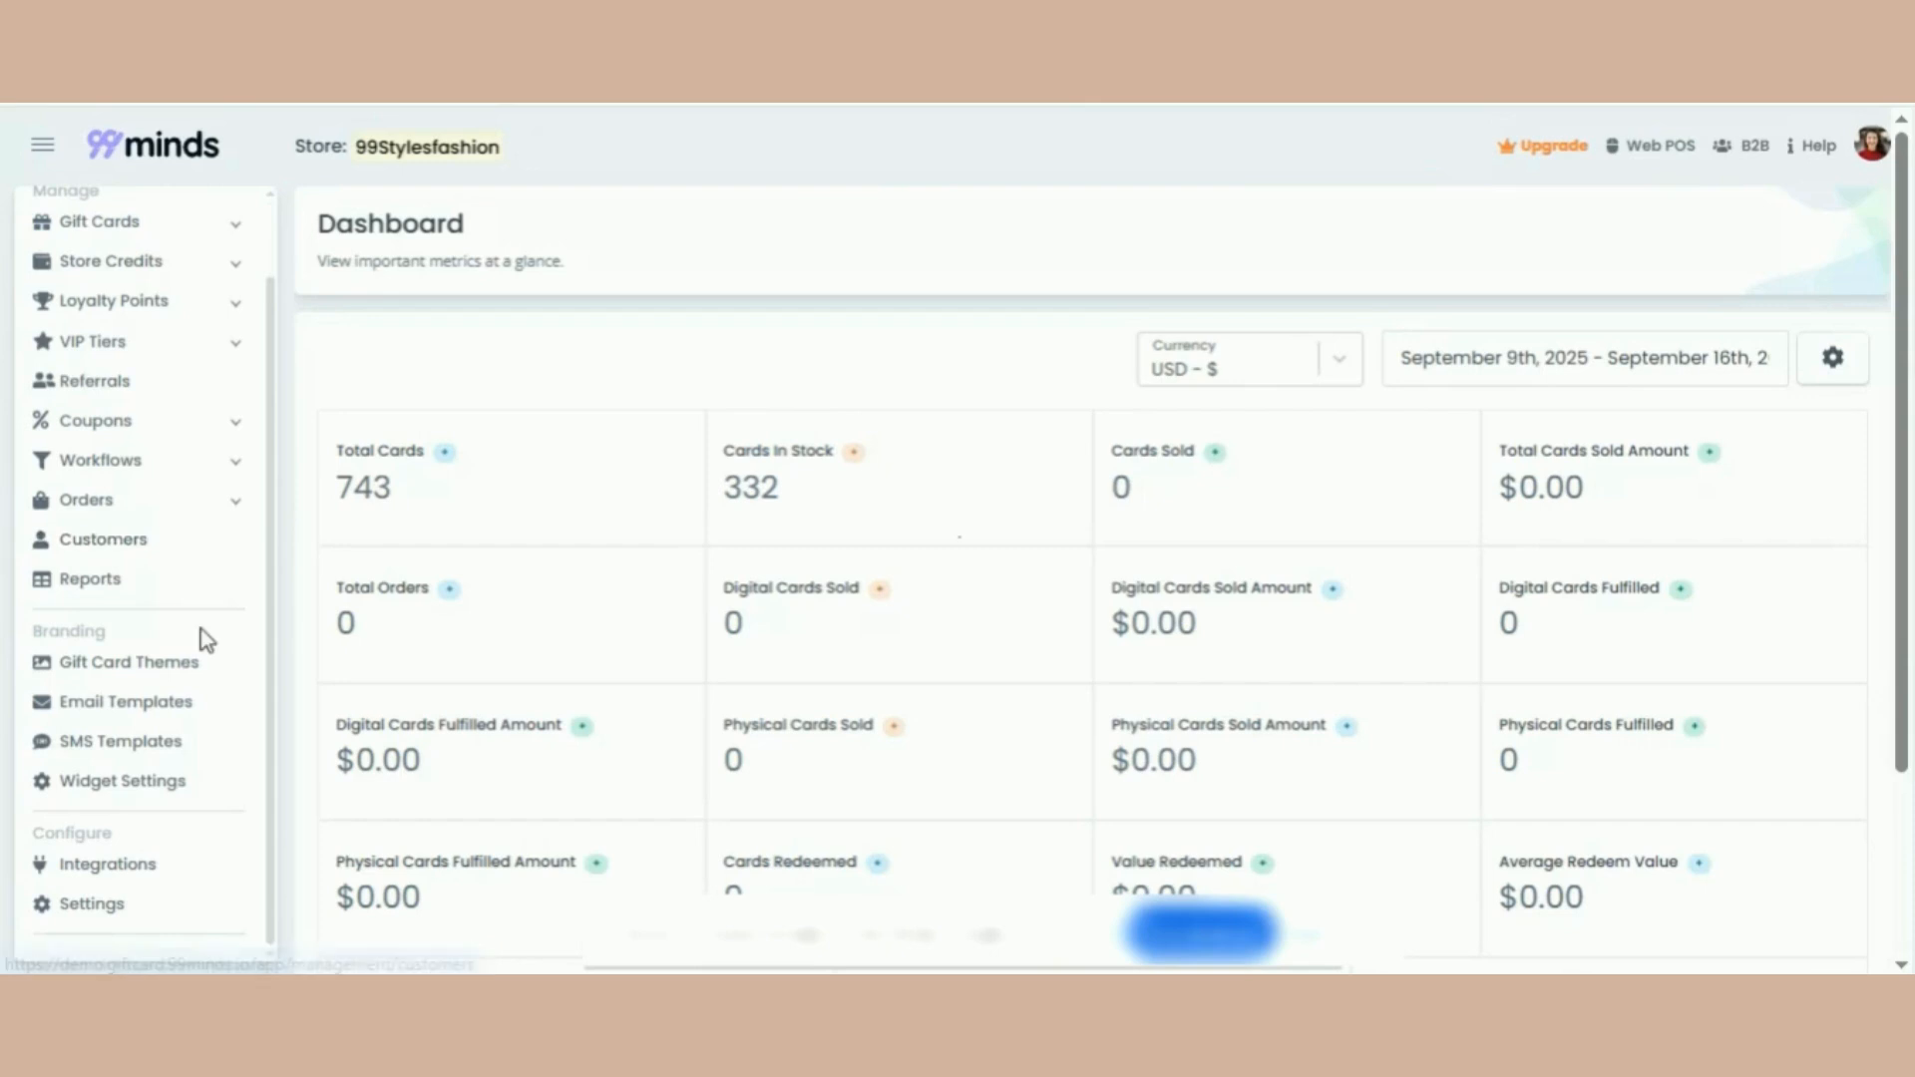
pyautogui.click(125, 868)
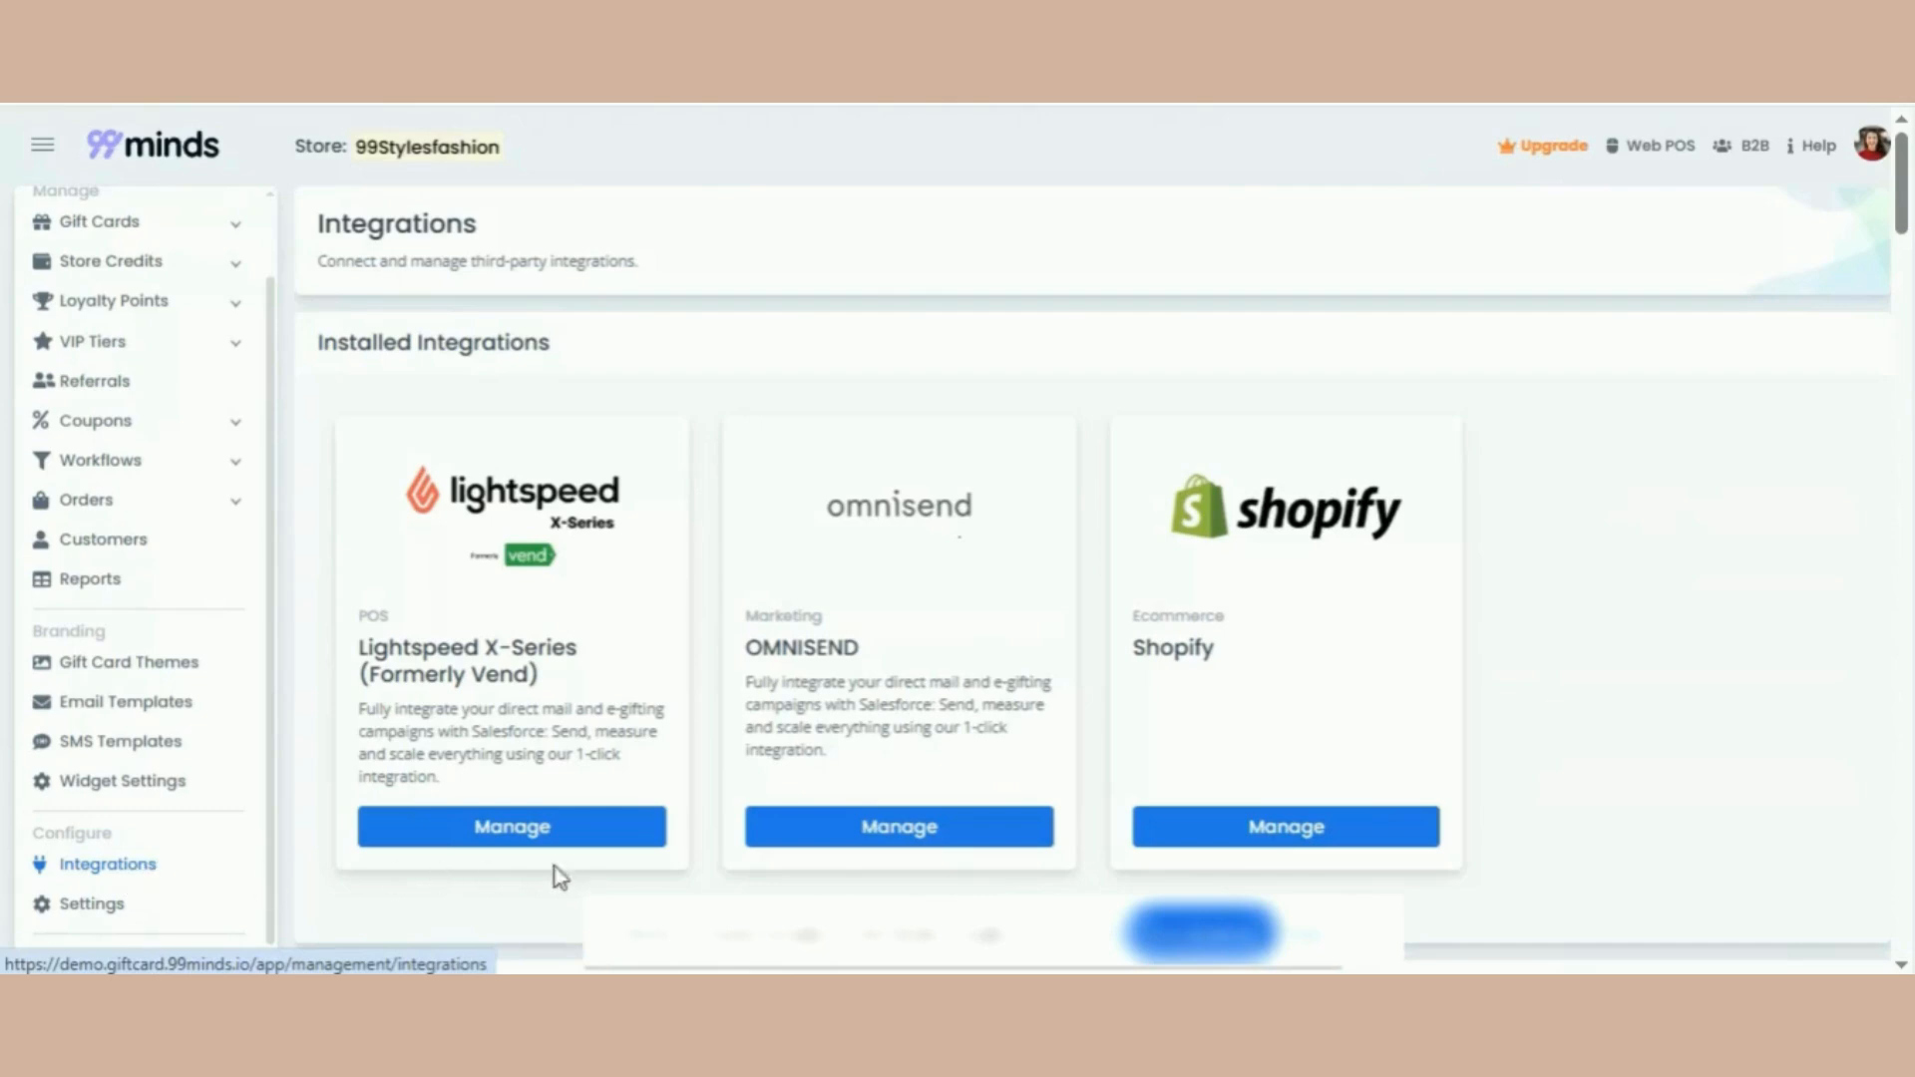
pyautogui.scroll(-2, 716, 848)
pyautogui.scroll(2, 569, 424)
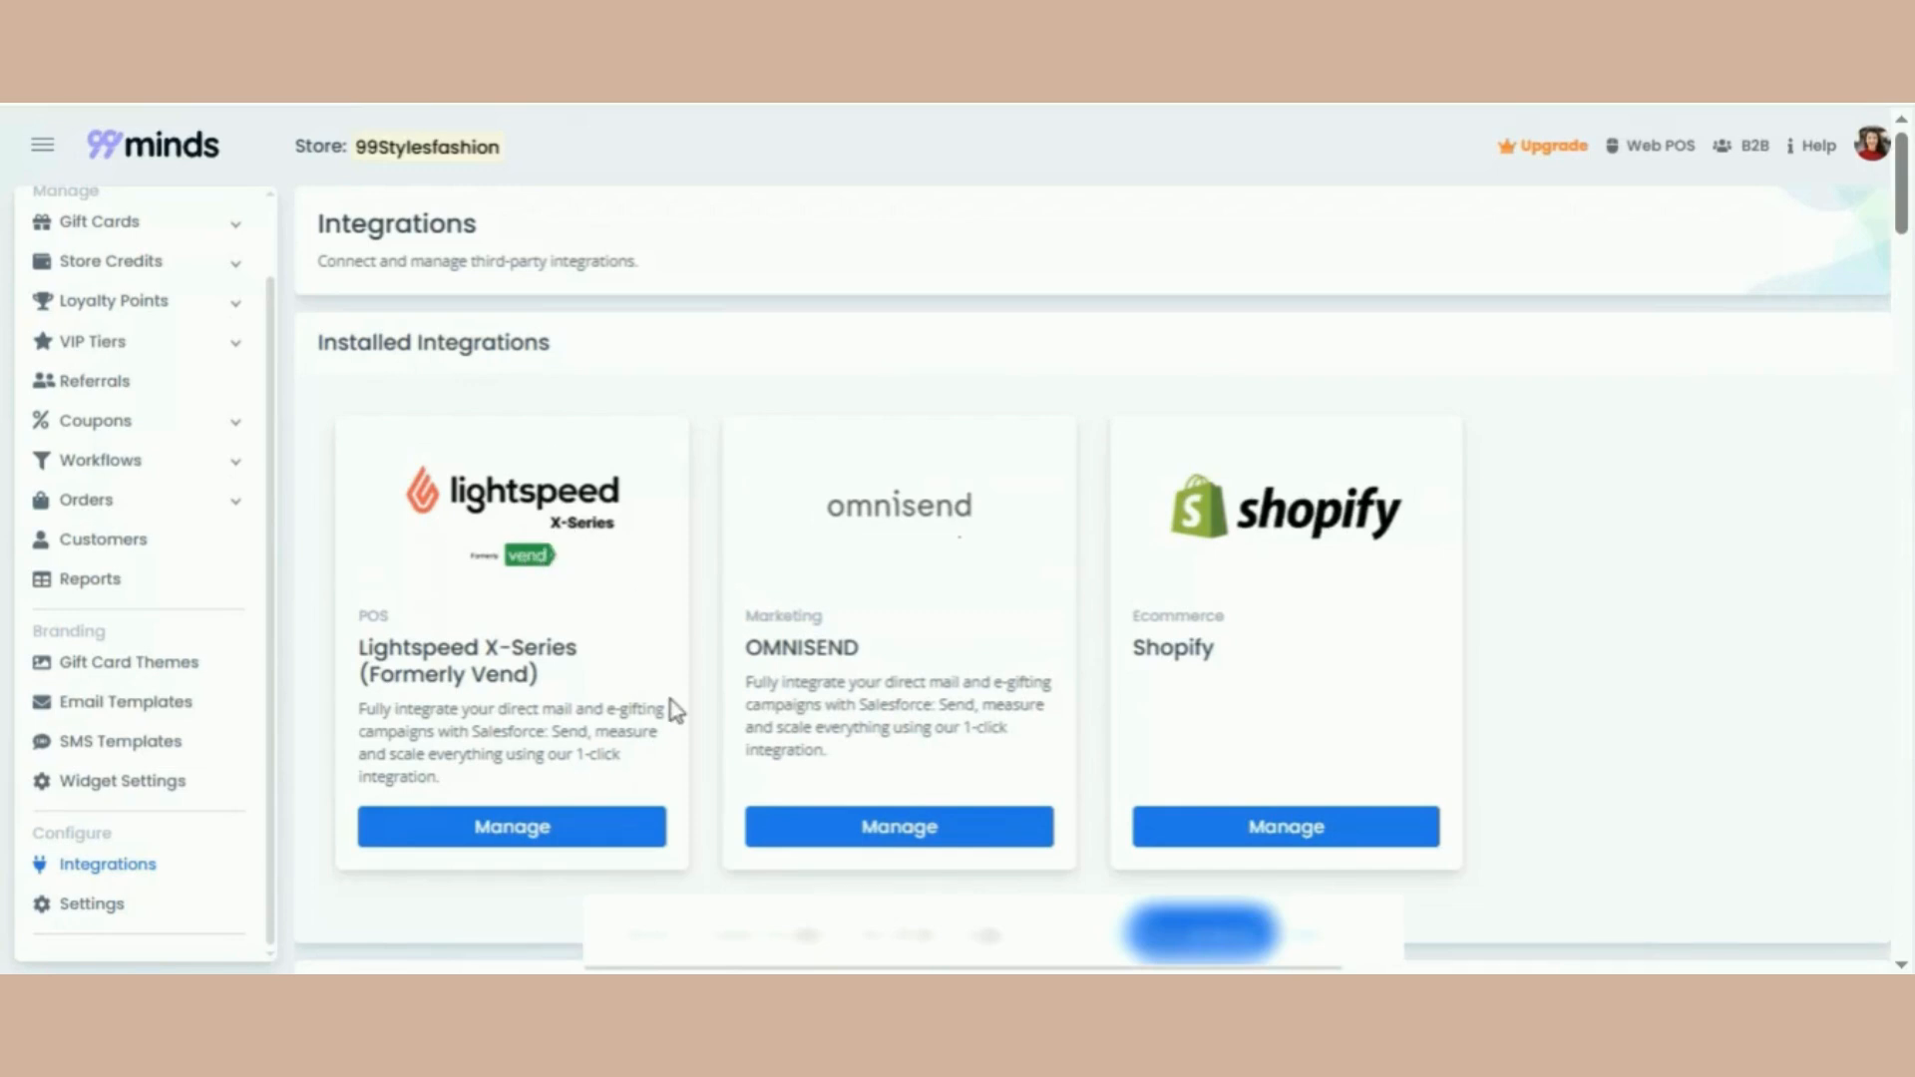
pyautogui.click(600, 833)
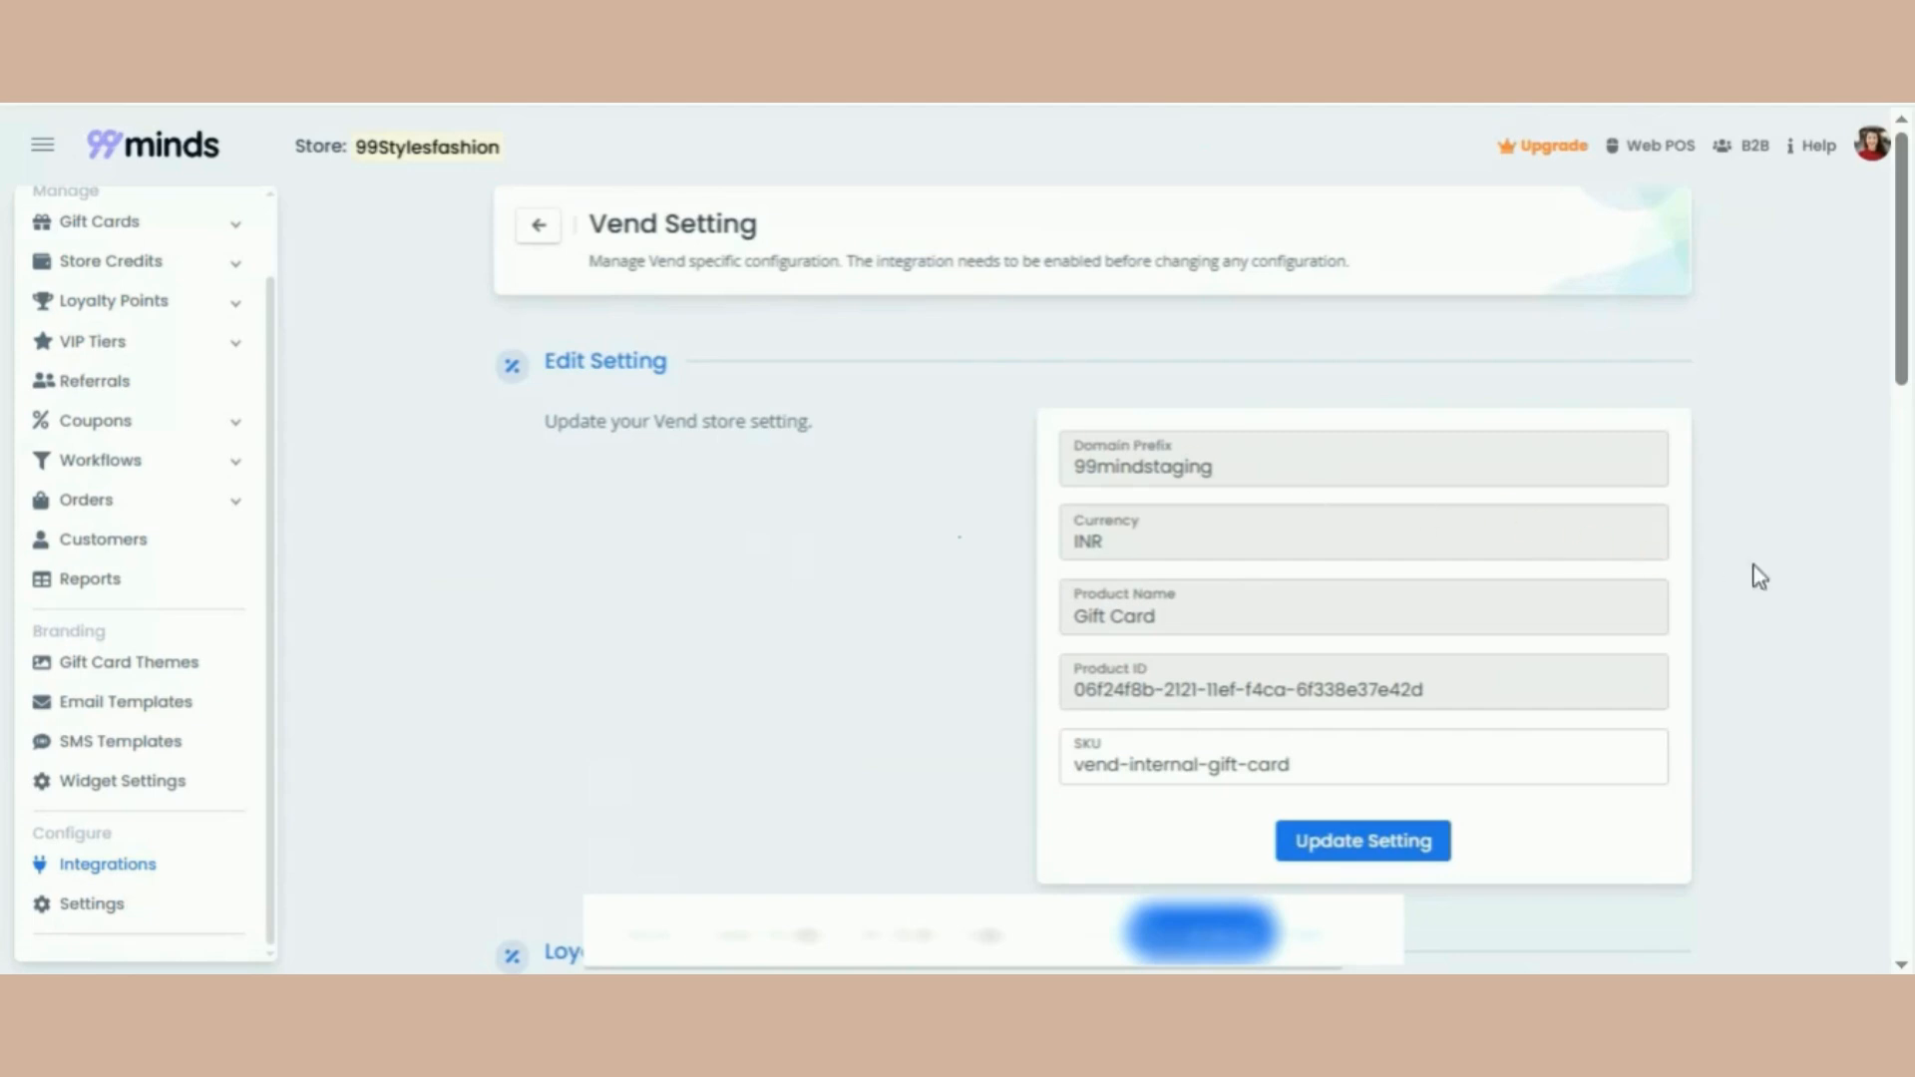
# Disable and re-enable the loyalty widget in the Vend loyalty widget customization
pyautogui.moveTo(1905, 382); pyautogui.dragTo(1905, 587)
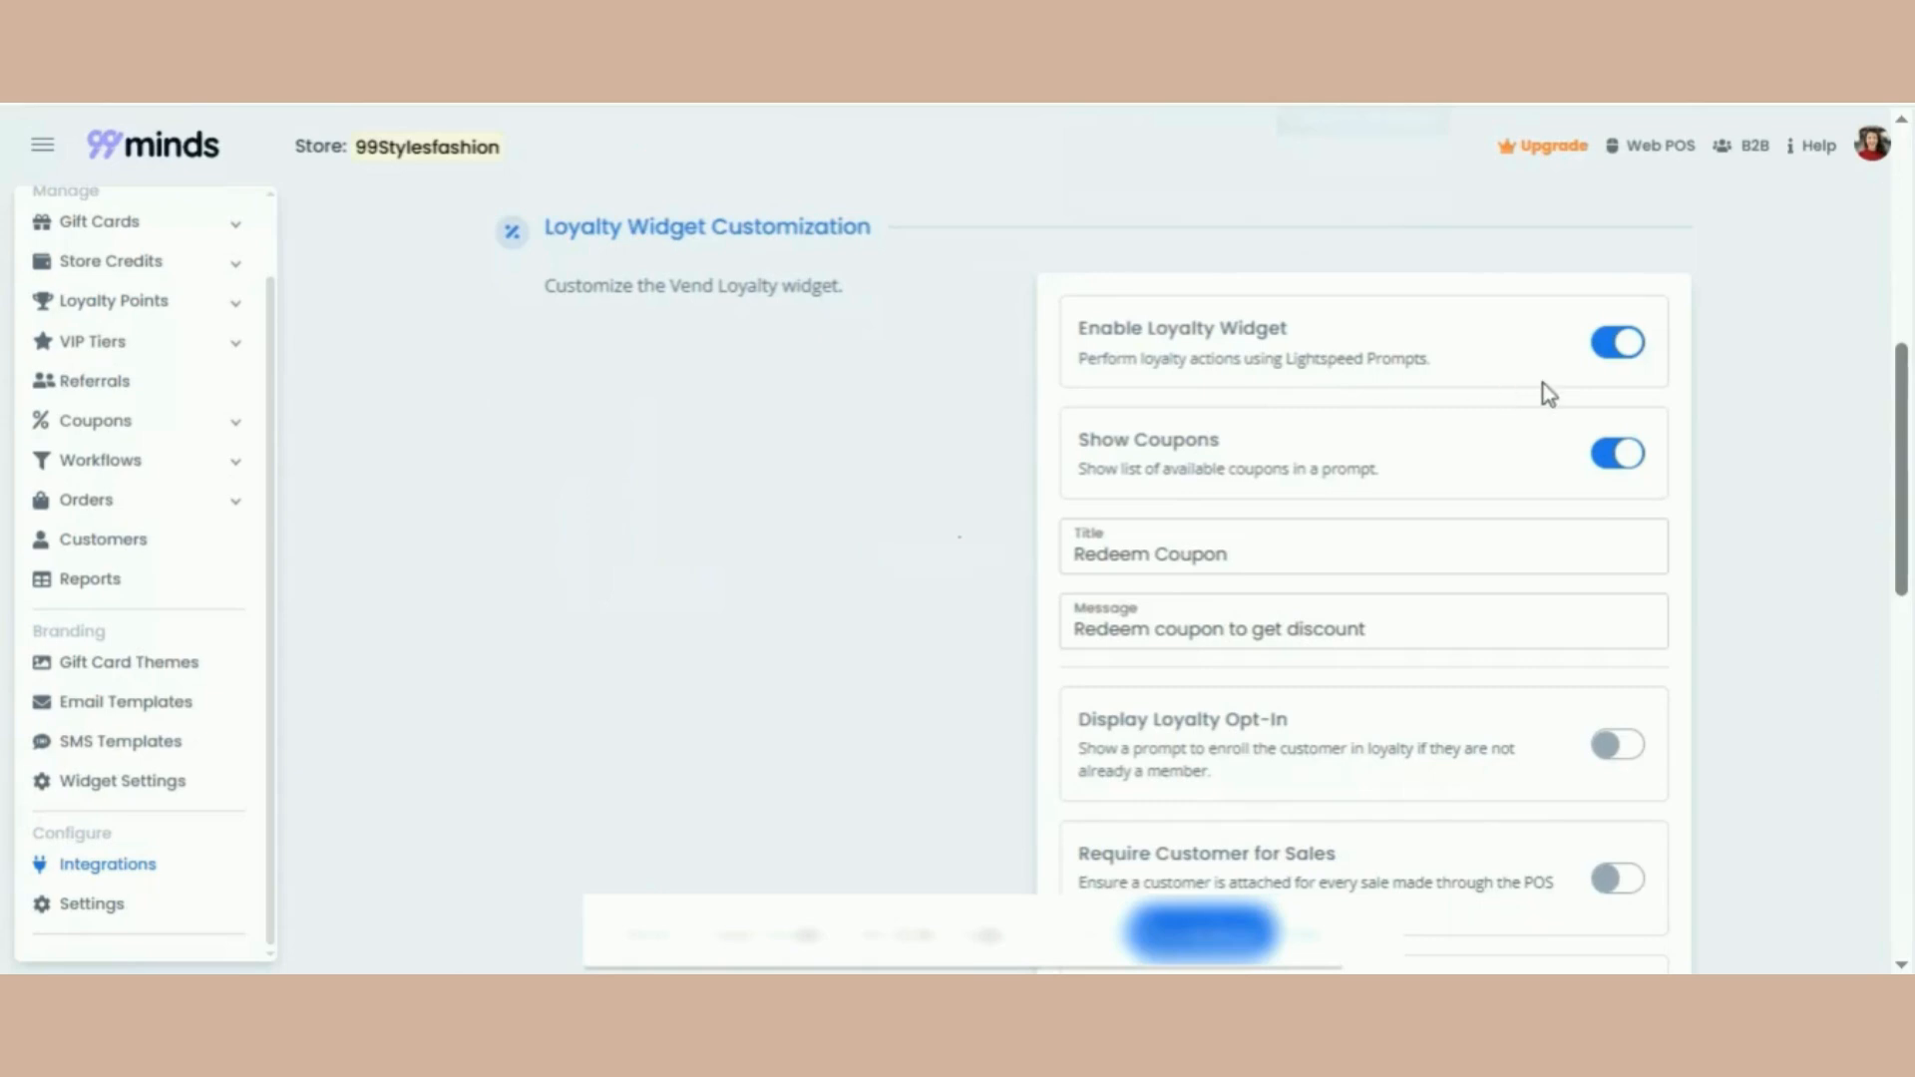
pyautogui.click(1623, 354)
pyautogui.scroll(3, 1446, 459)
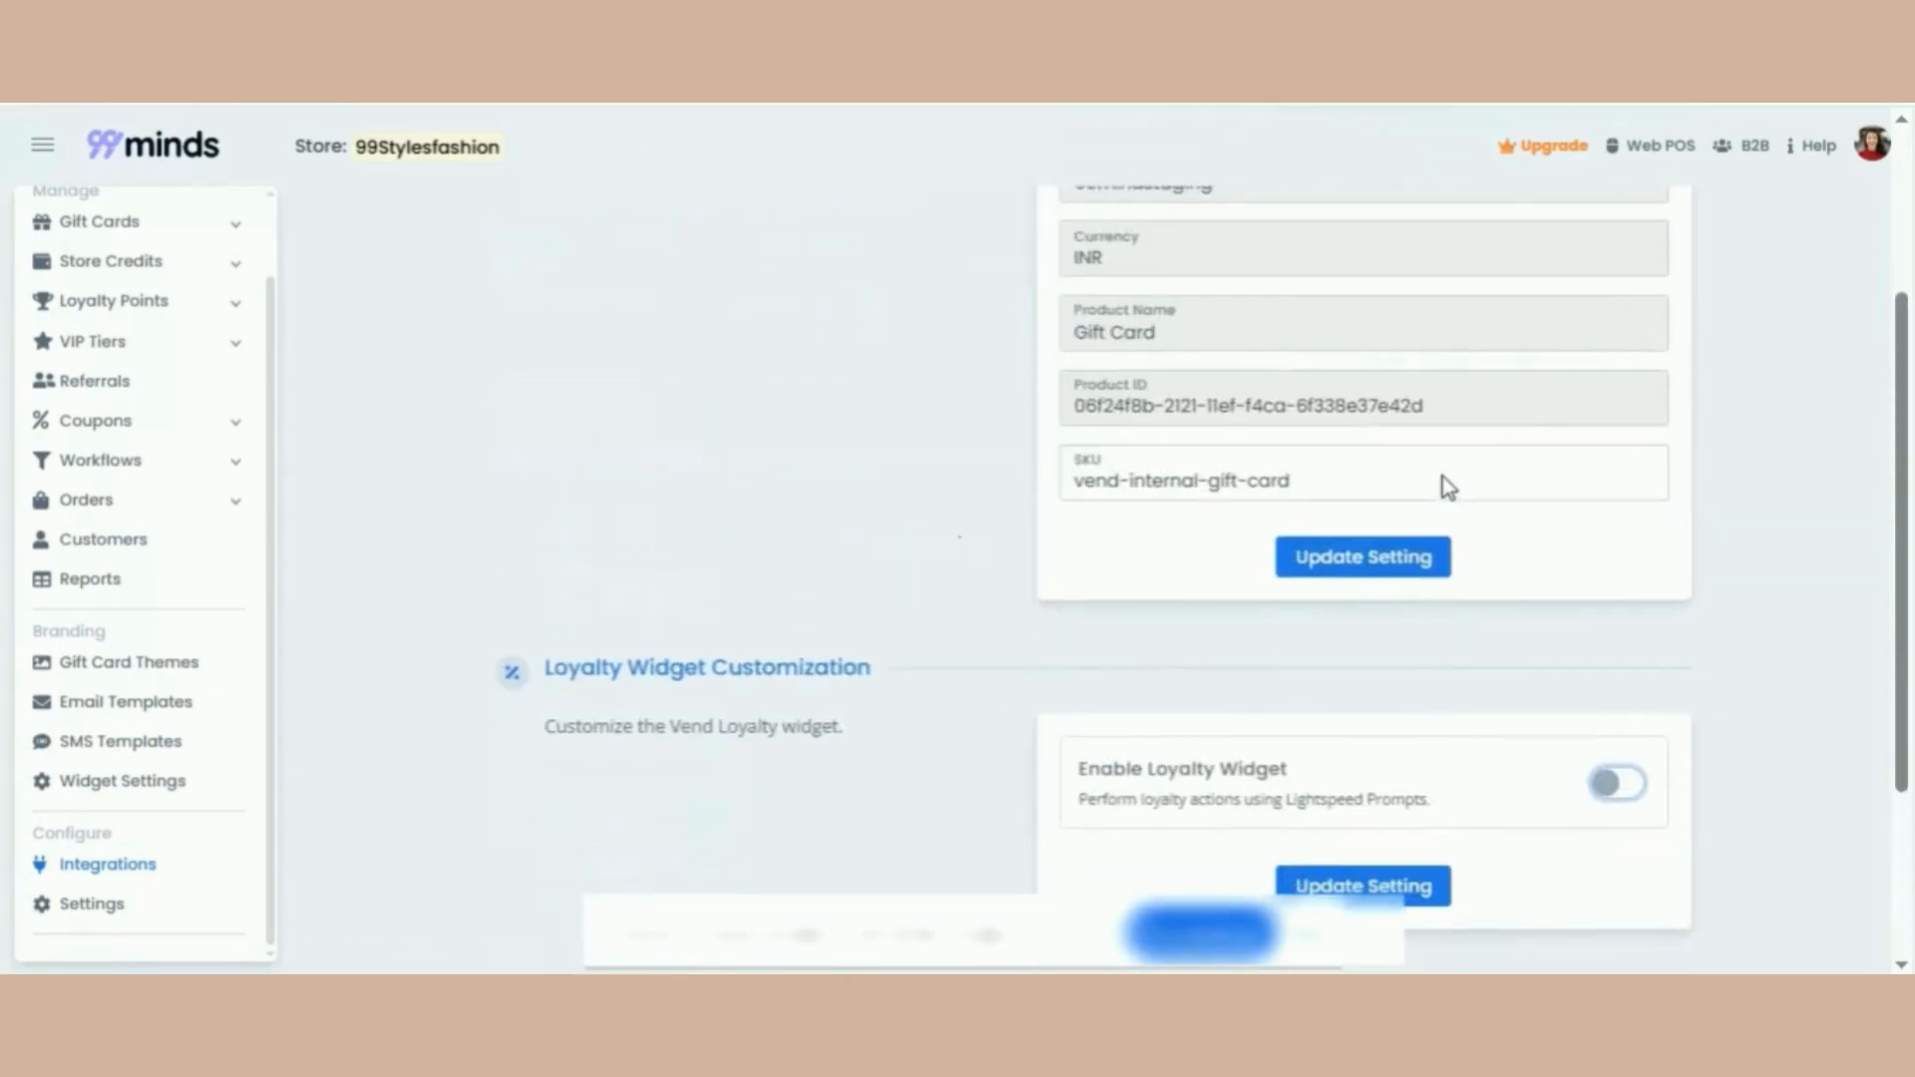
pyautogui.scroll(-3, 1487, 569)
pyautogui.click(1610, 512)
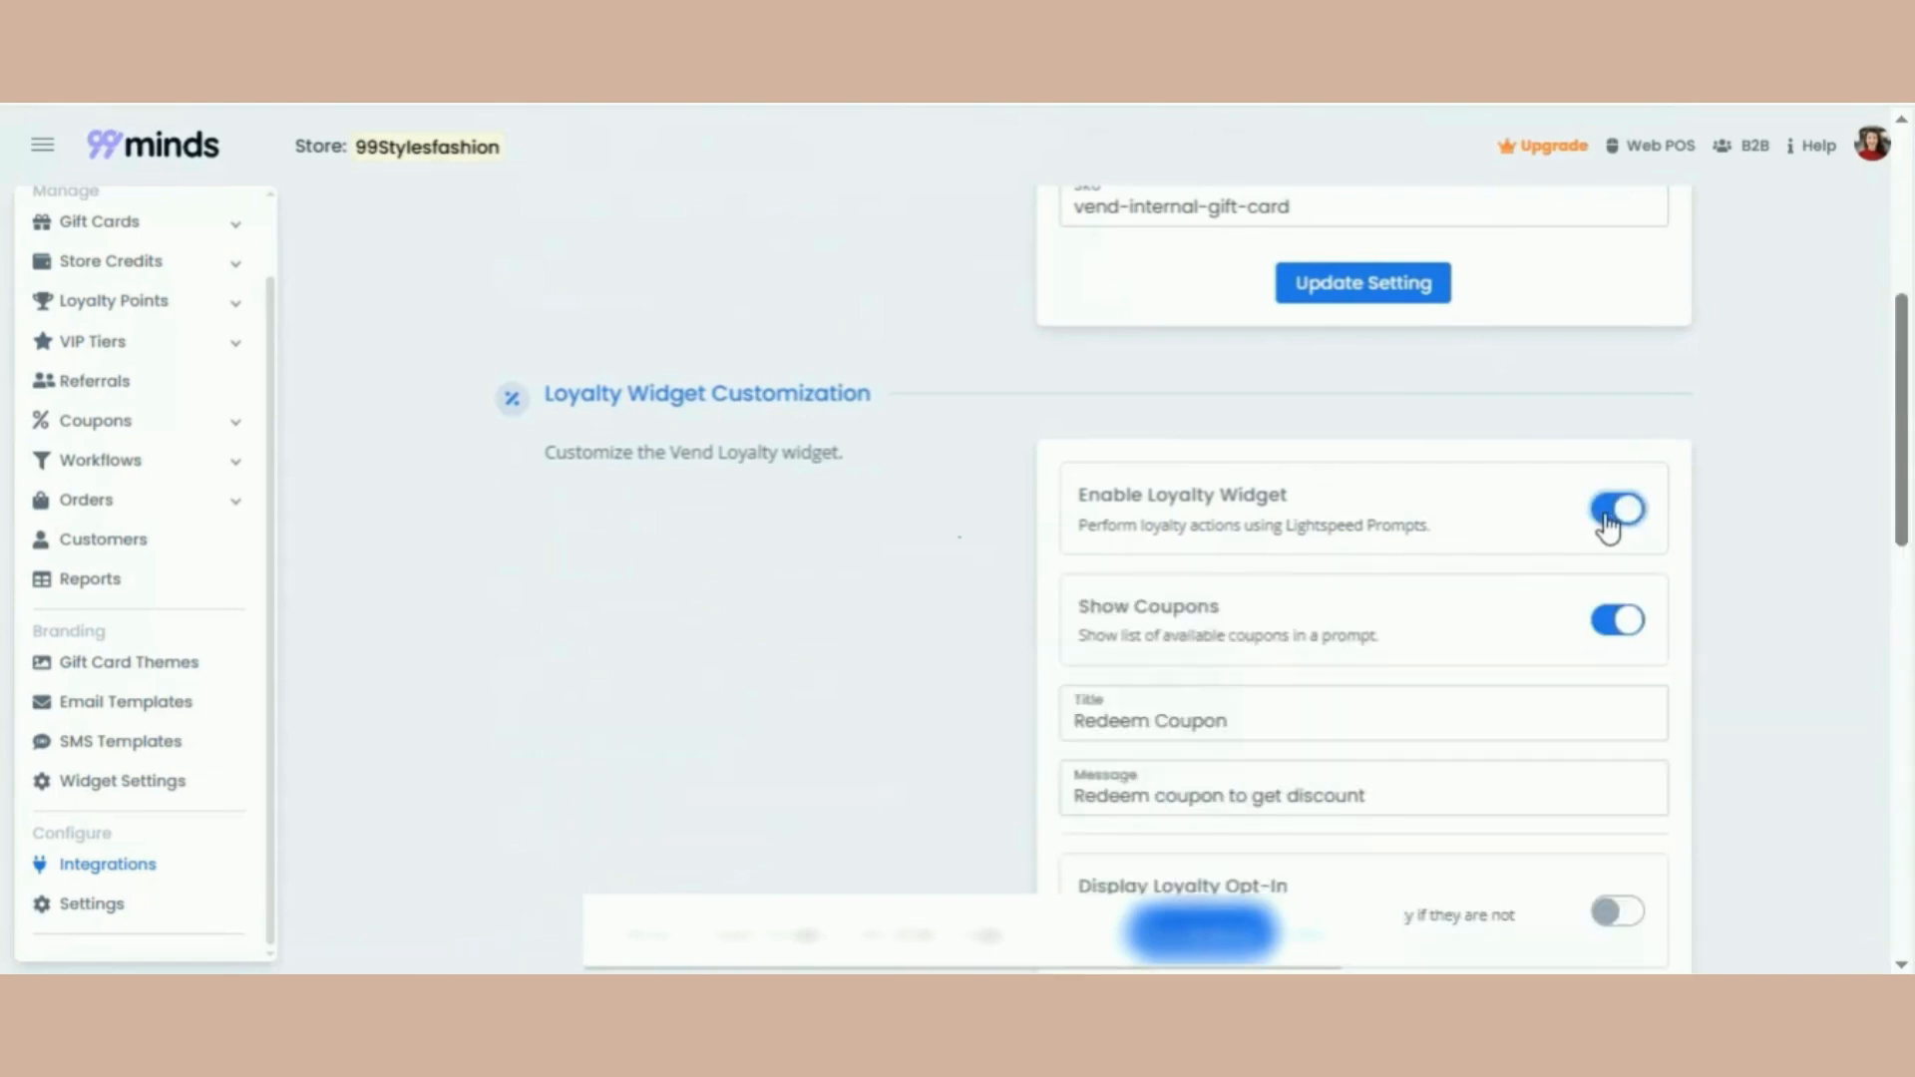
# Turn off Show Coupons in the loyalty widget customization
pyautogui.scroll(-2, 1446, 519)
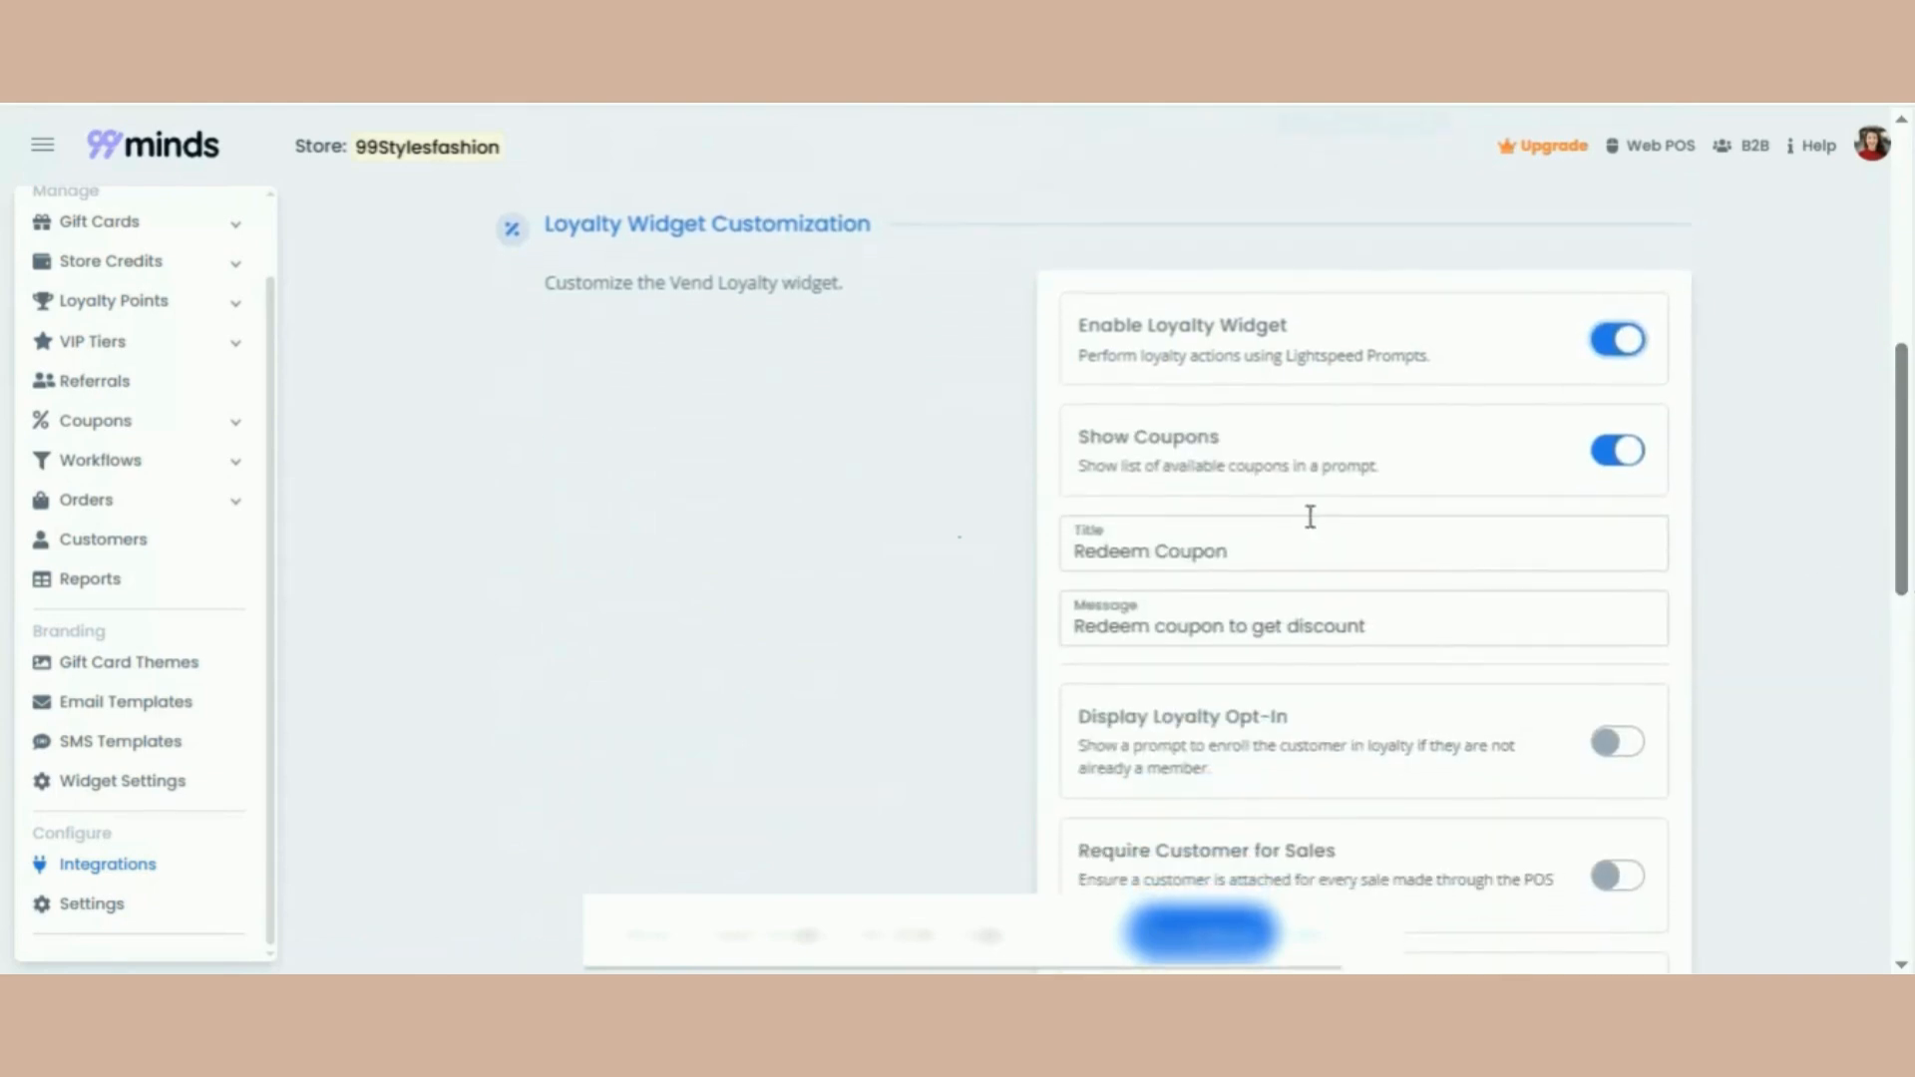
pyautogui.click(1643, 471)
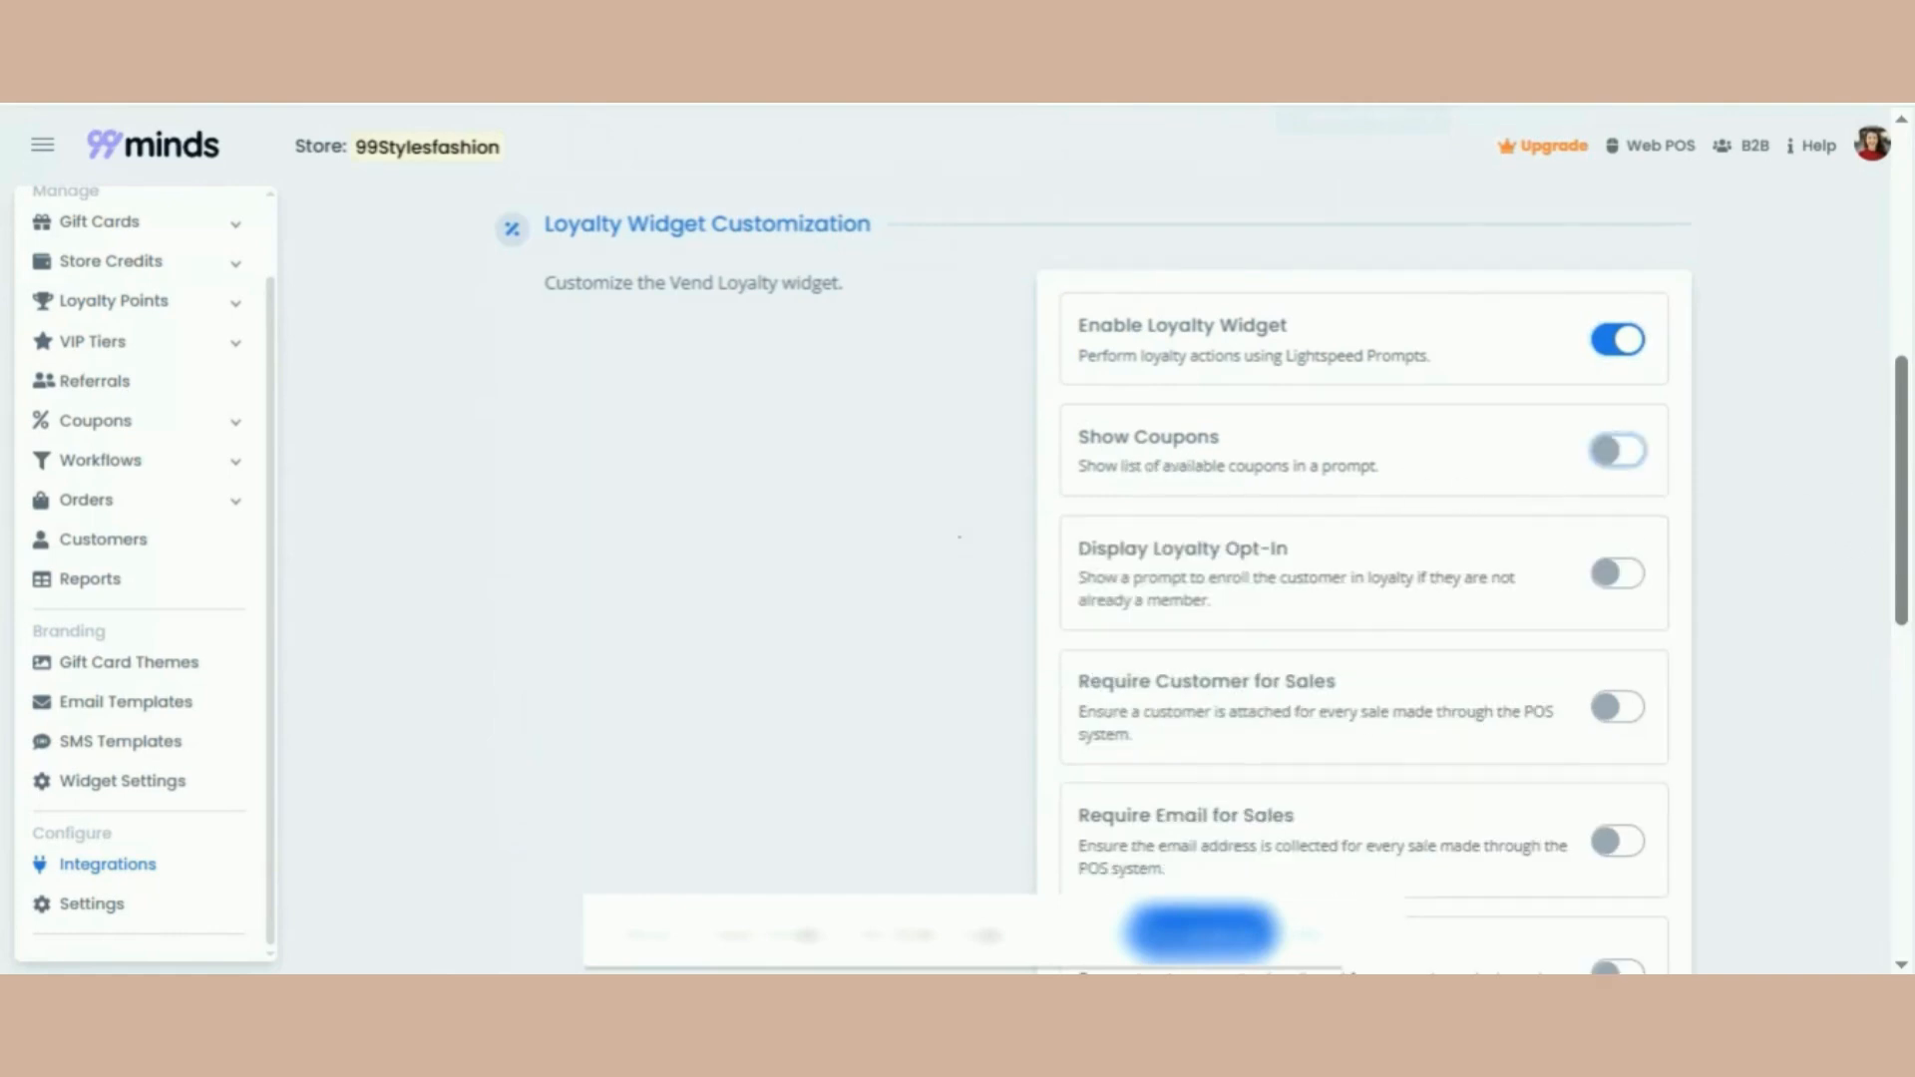
pyautogui.scroll(-1, 1554, 459)
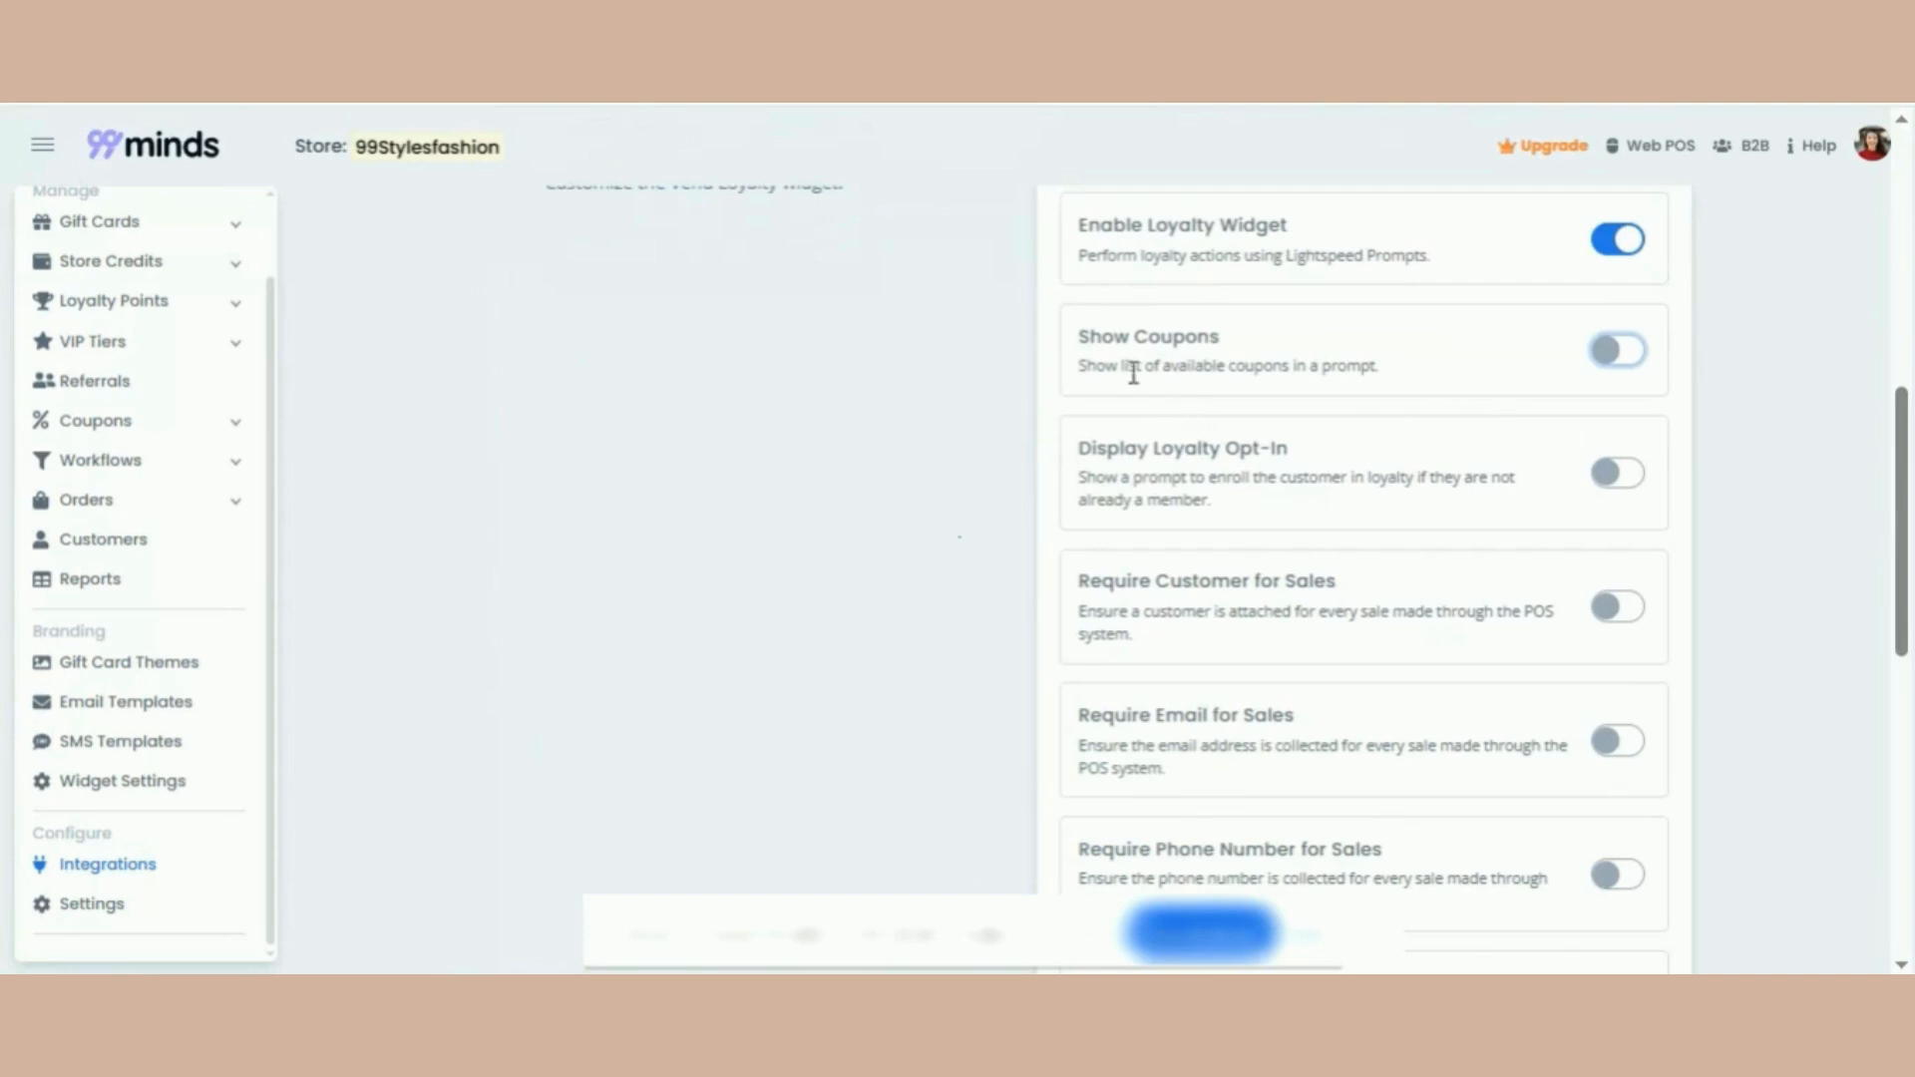
pyautogui.click(1605, 350)
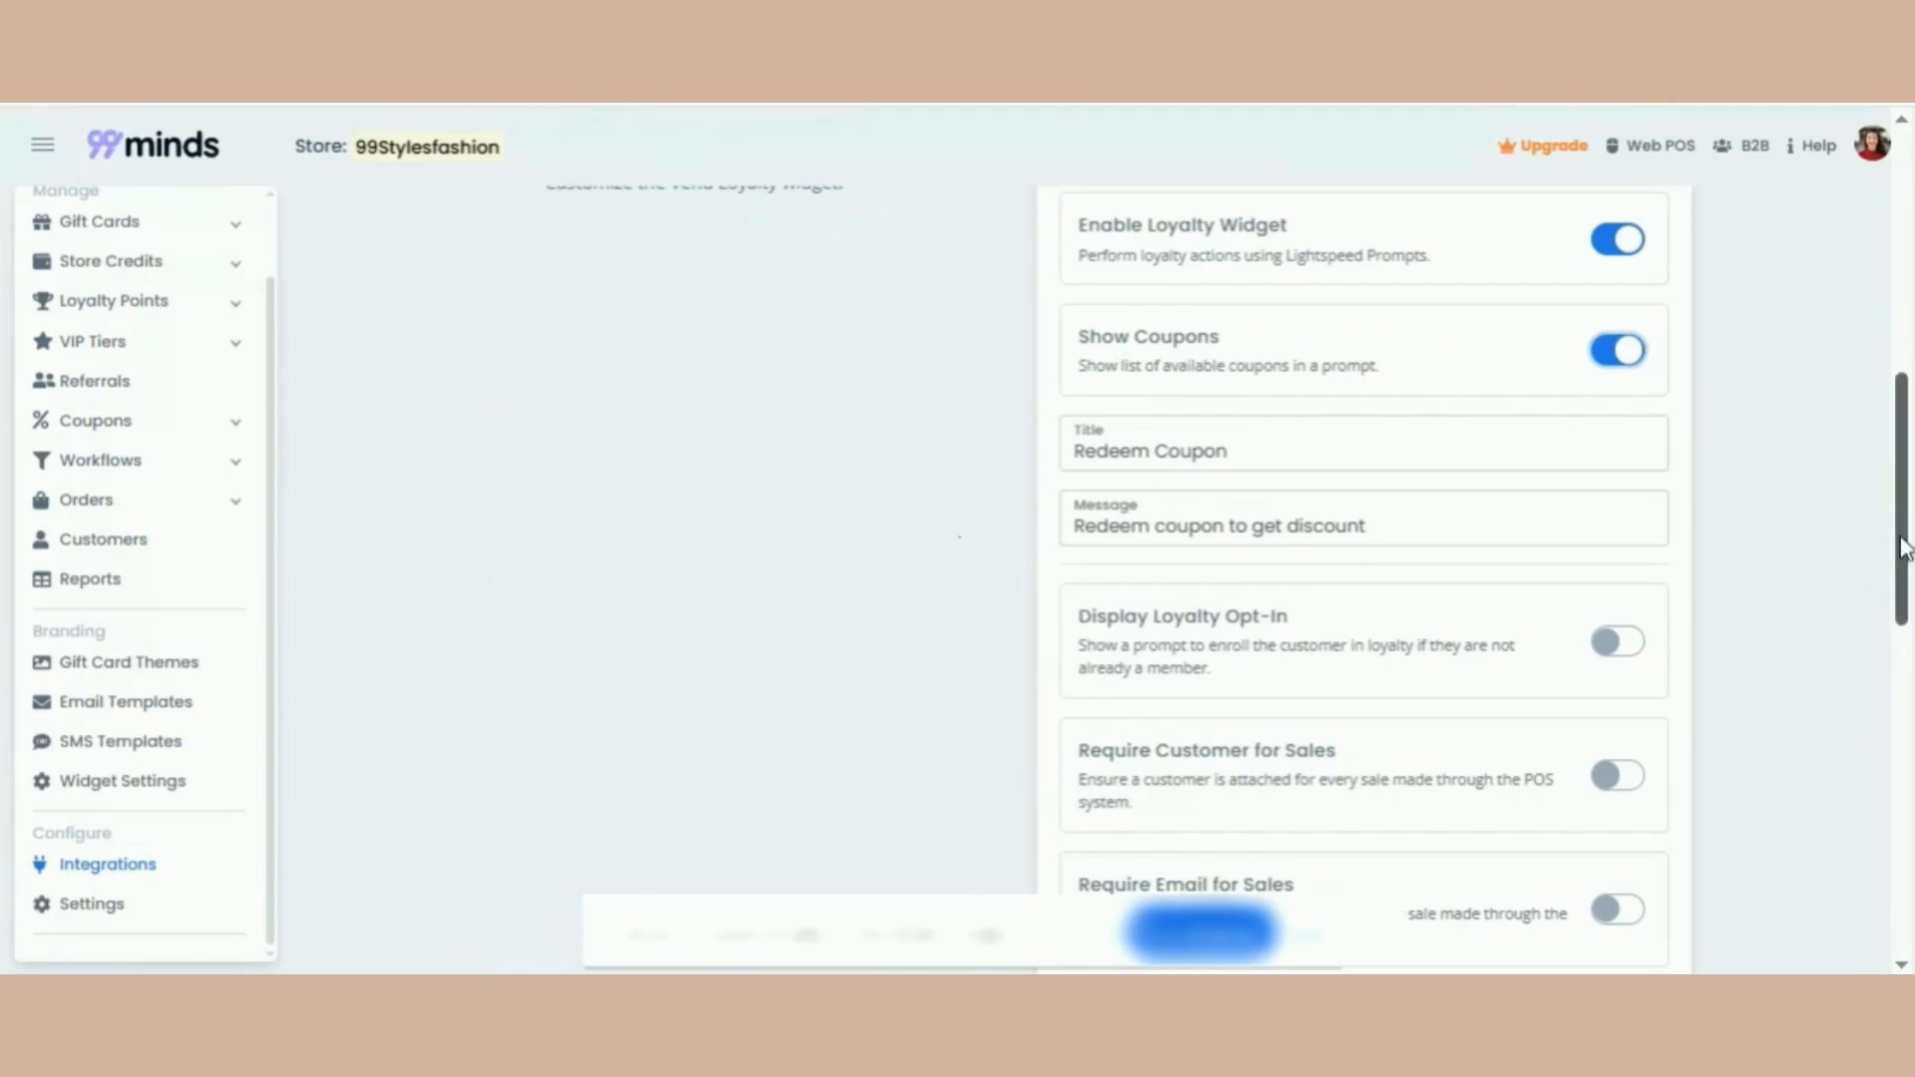
pyautogui.click(1633, 355)
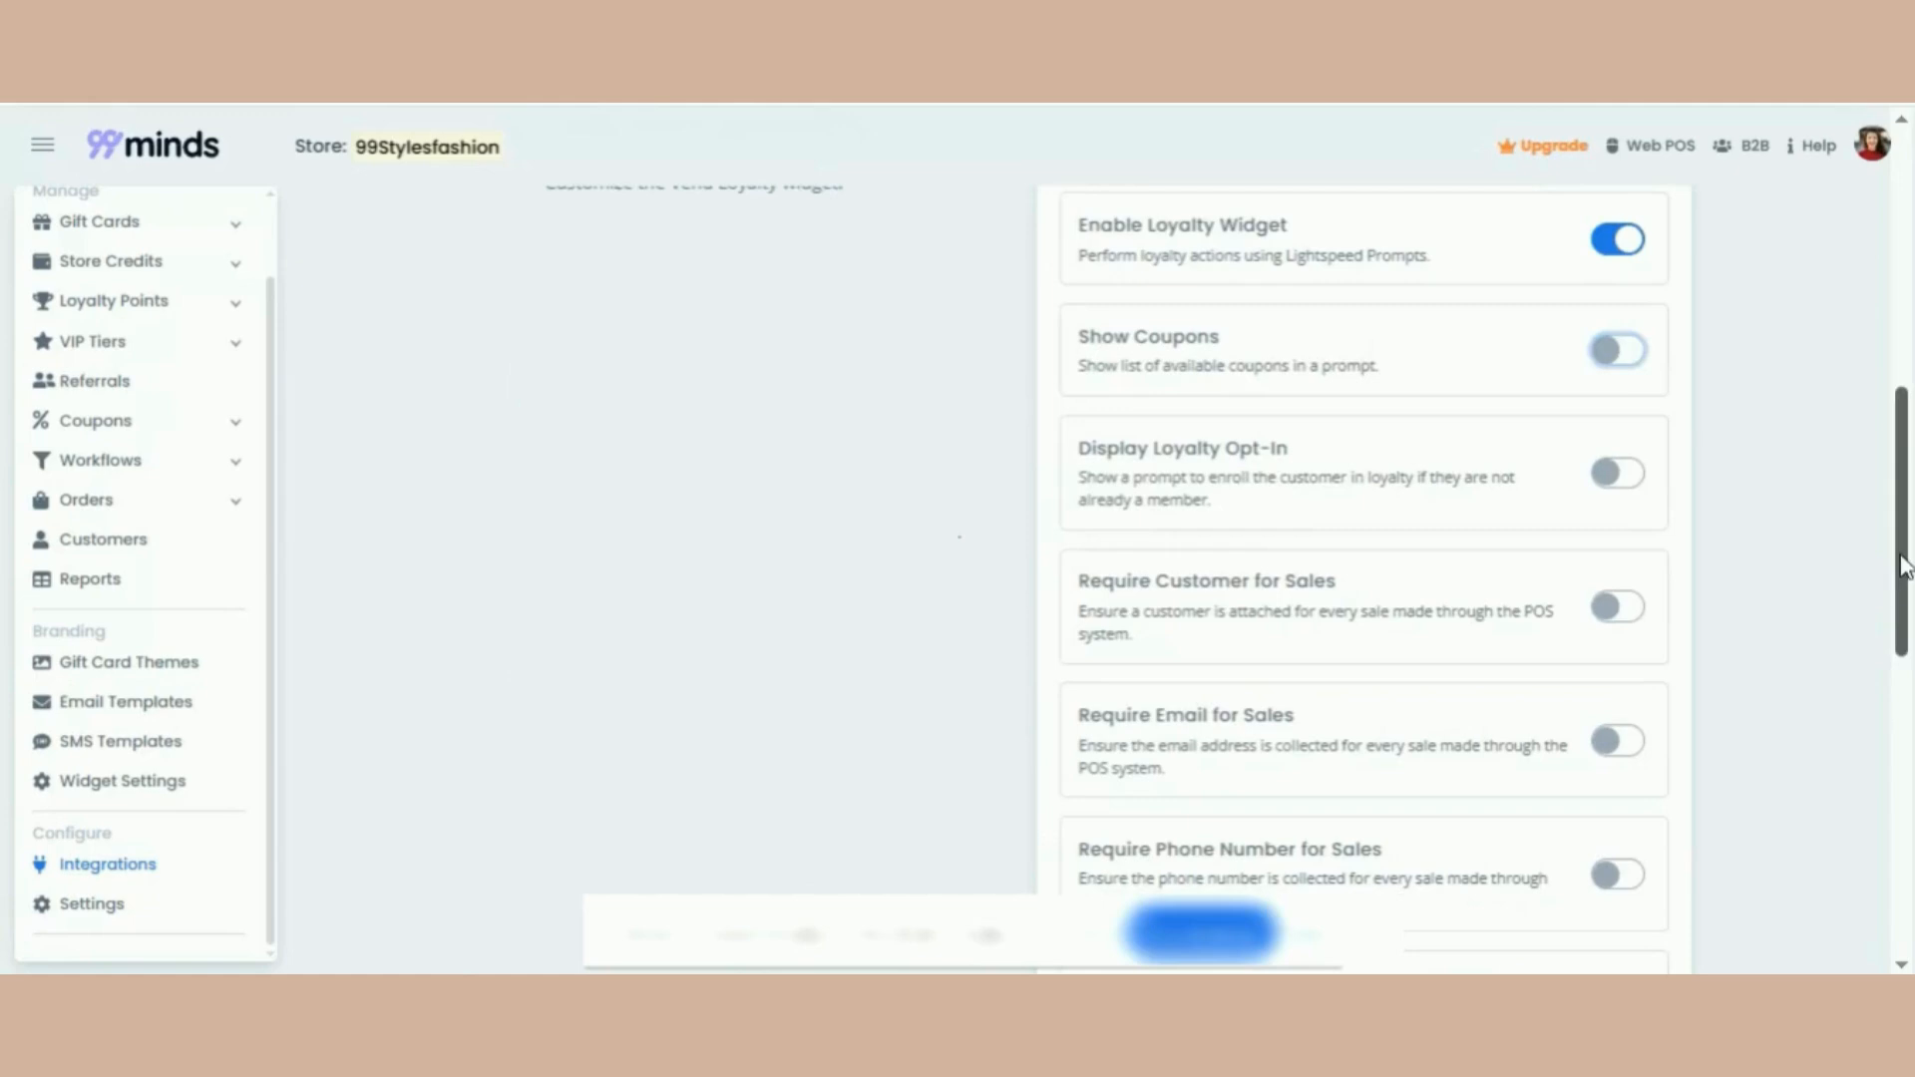
# Choose Fixed as the redemption type for Loyalty Points Redemption
pyautogui.moveTo(1902, 555); pyautogui.dragTo(1893, 632)
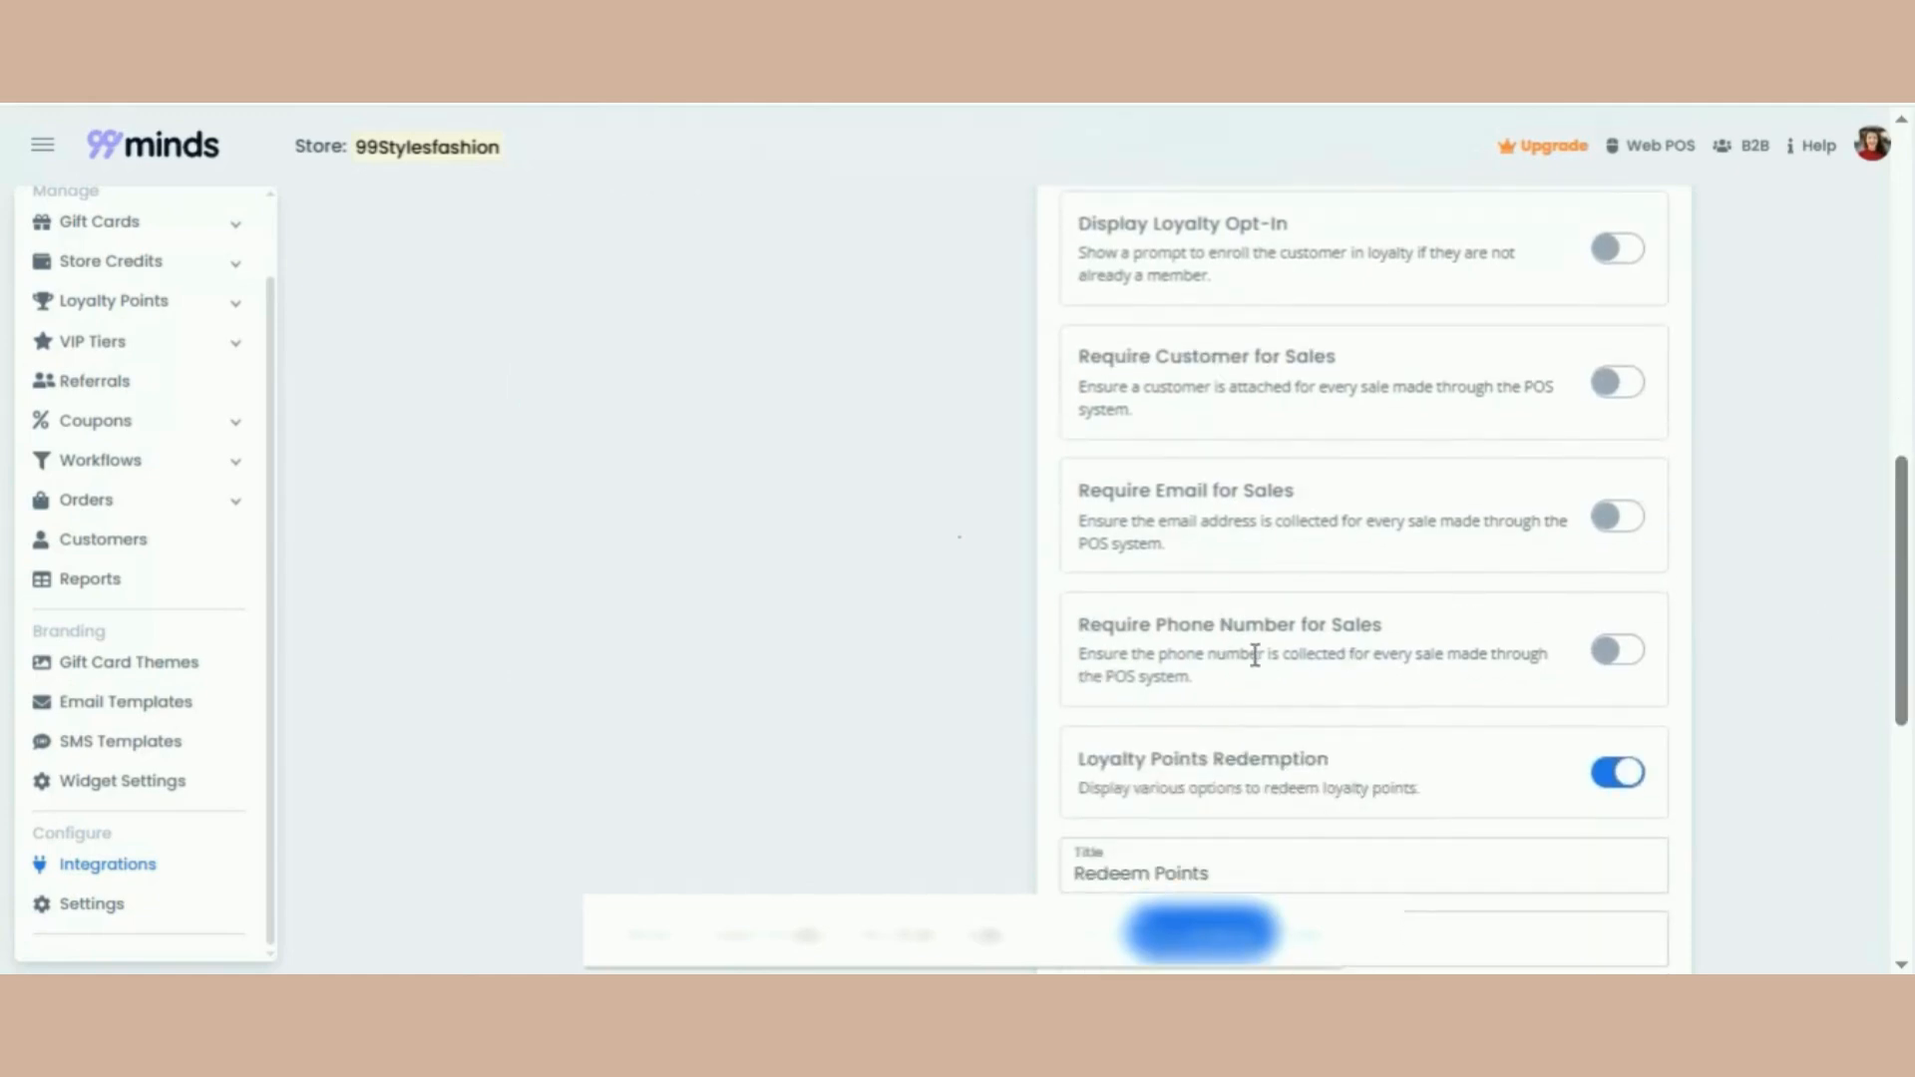
pyautogui.moveTo(1902, 596); pyautogui.dragTo(1899, 670)
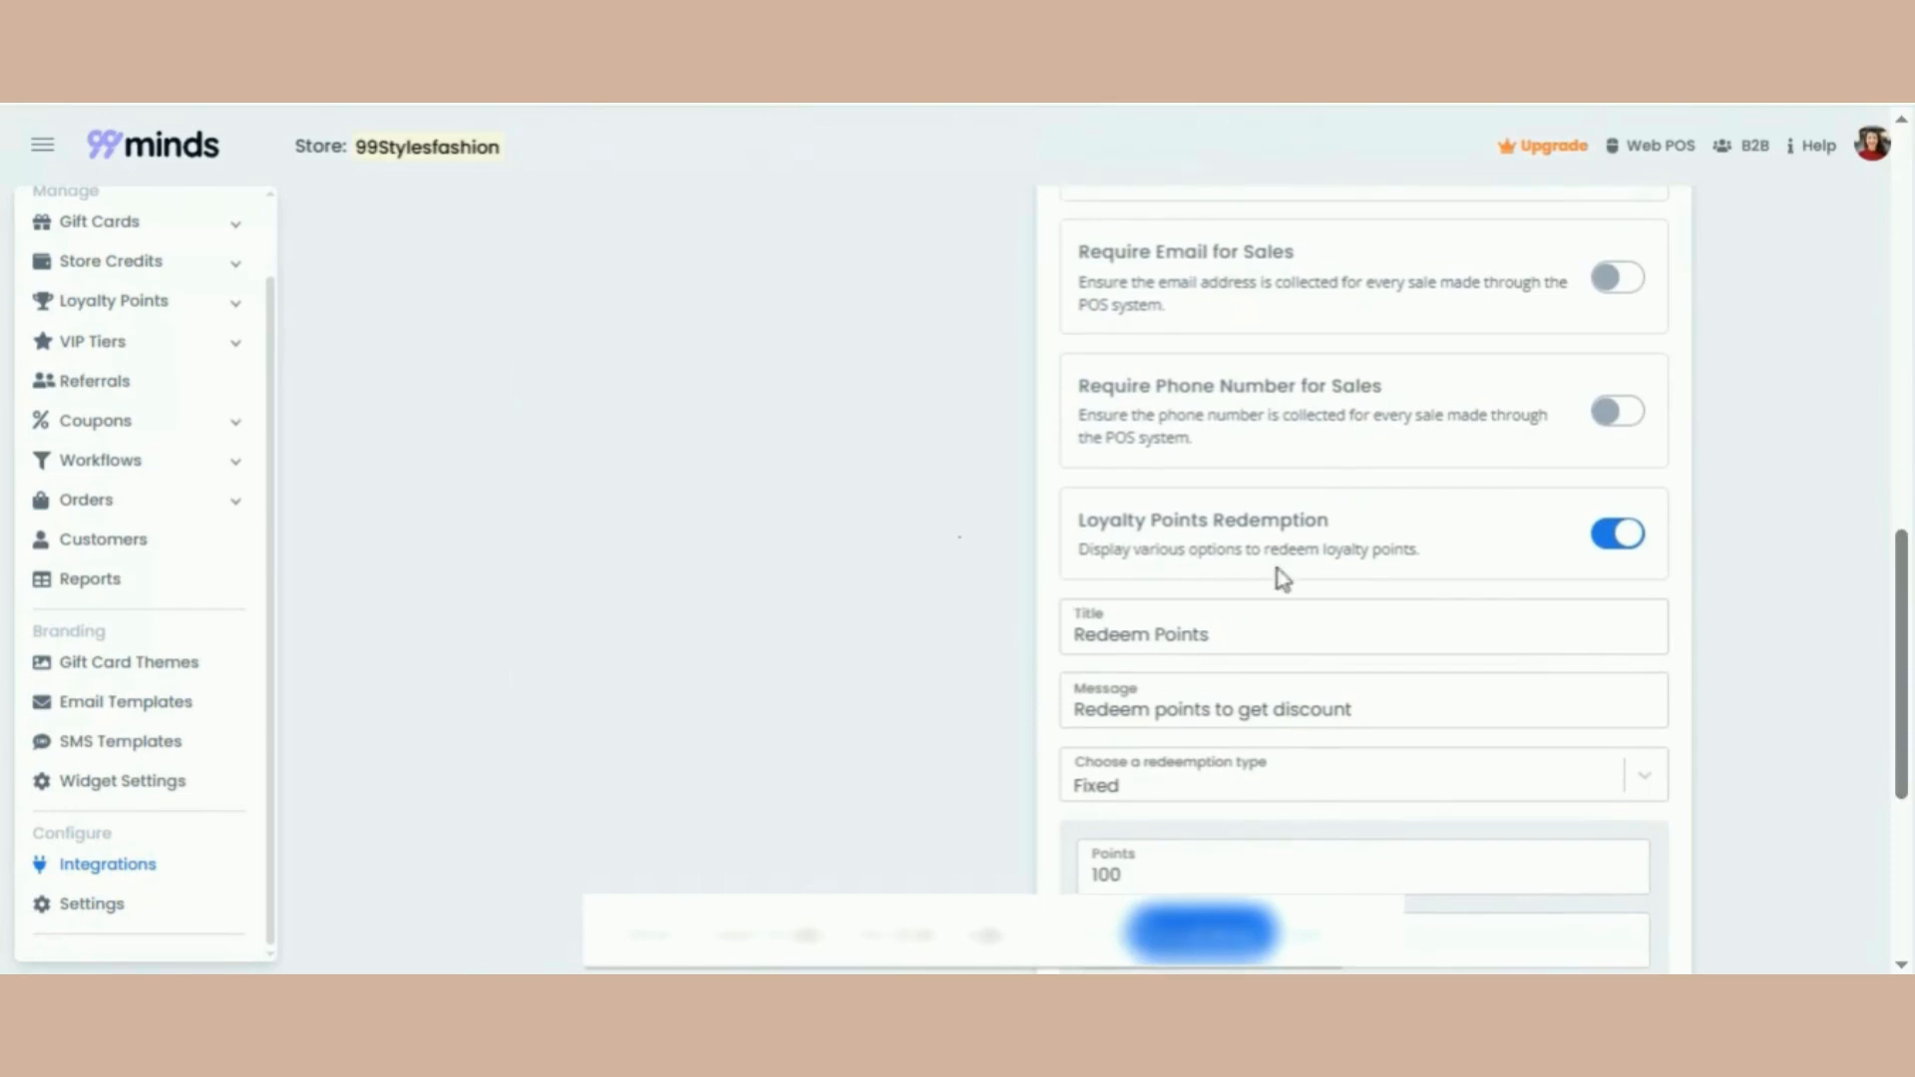
pyautogui.scroll(-2, 1367, 391)
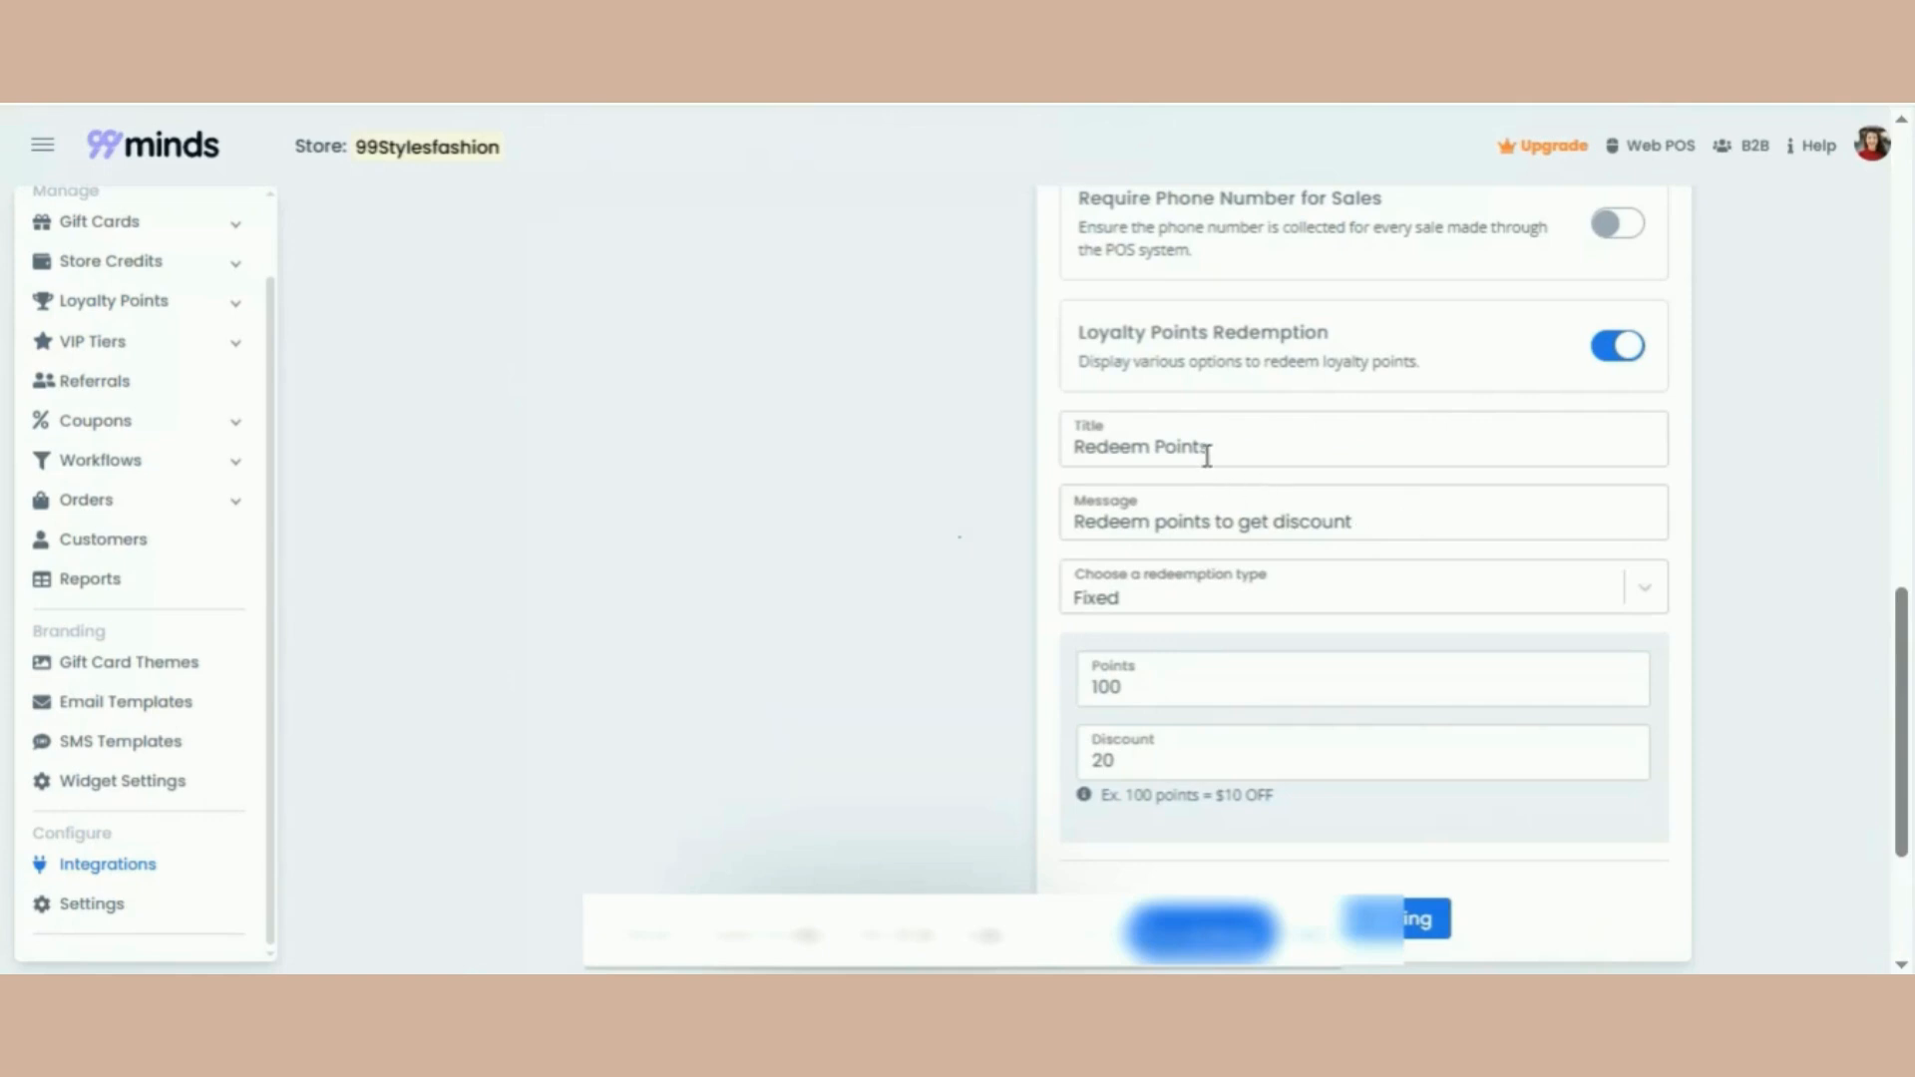
pyautogui.scroll(-2, 1408, 515)
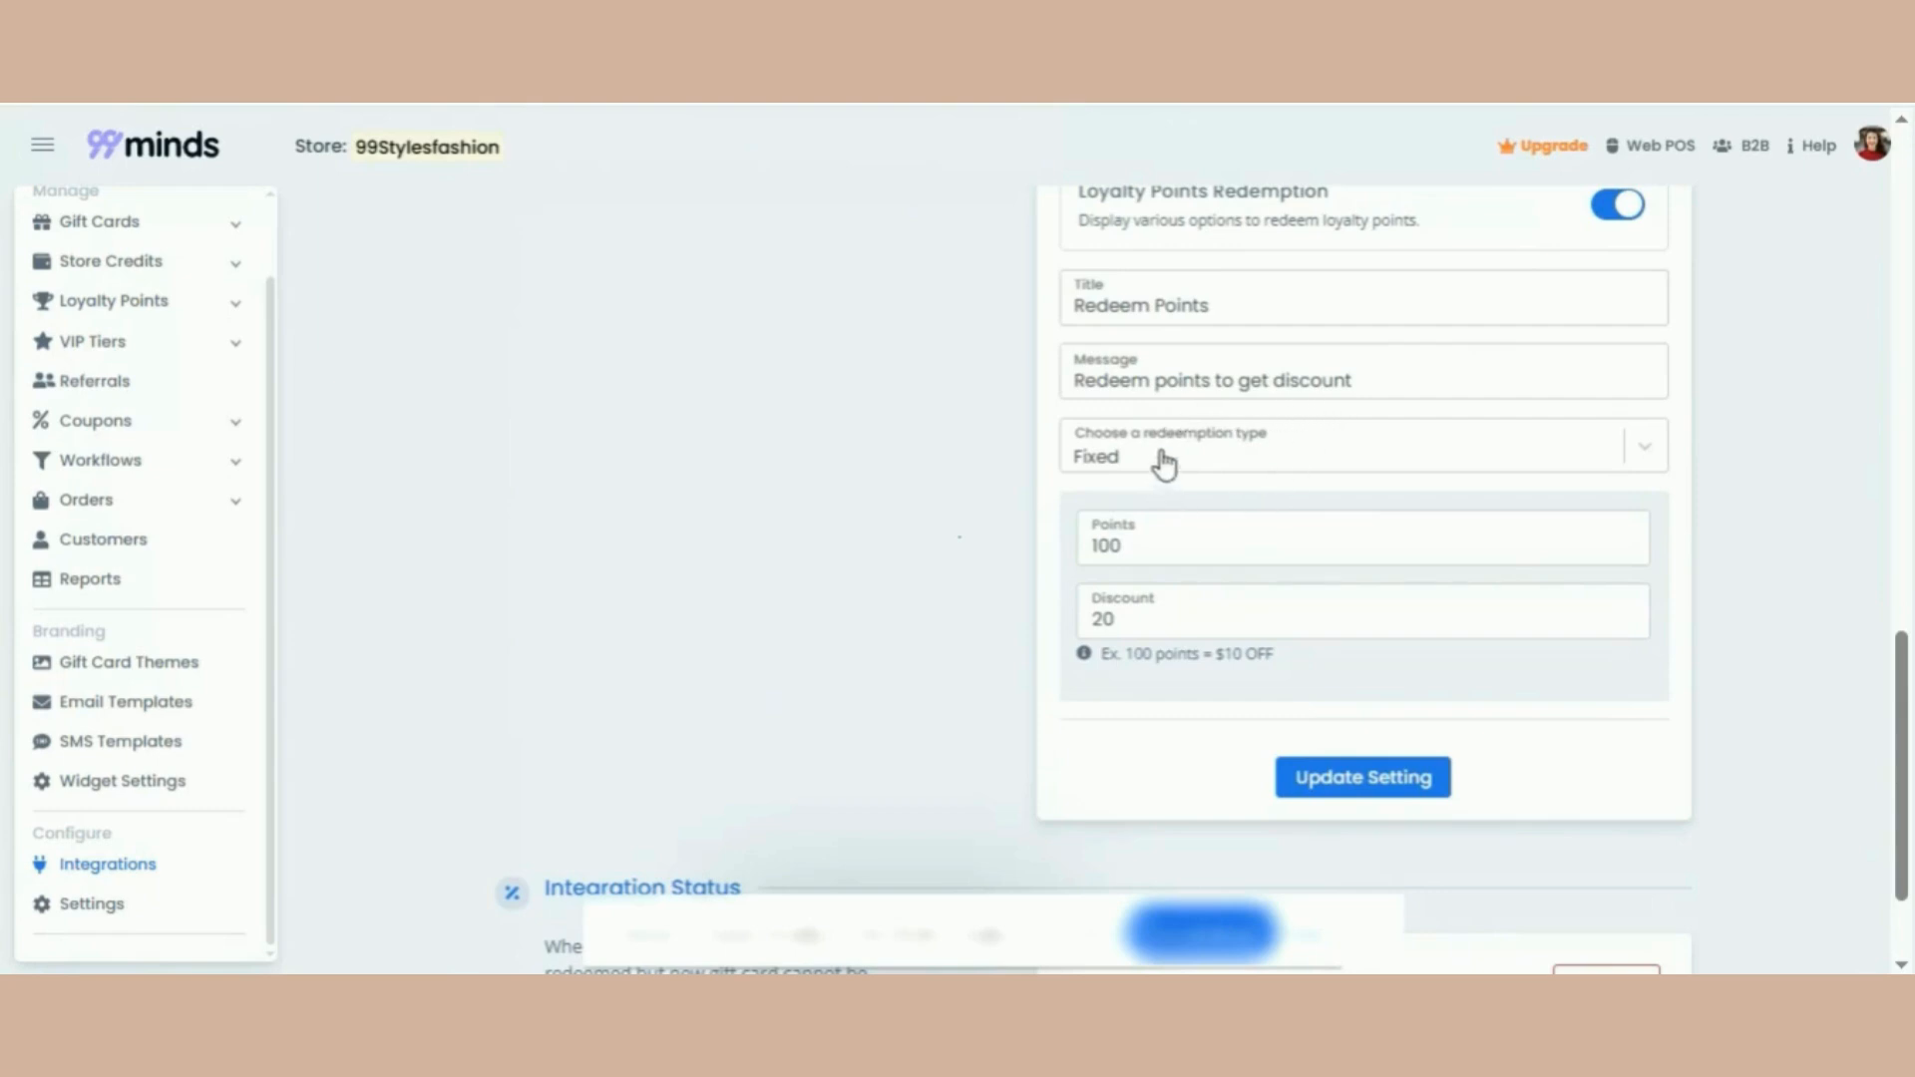
pyautogui.click(1359, 461)
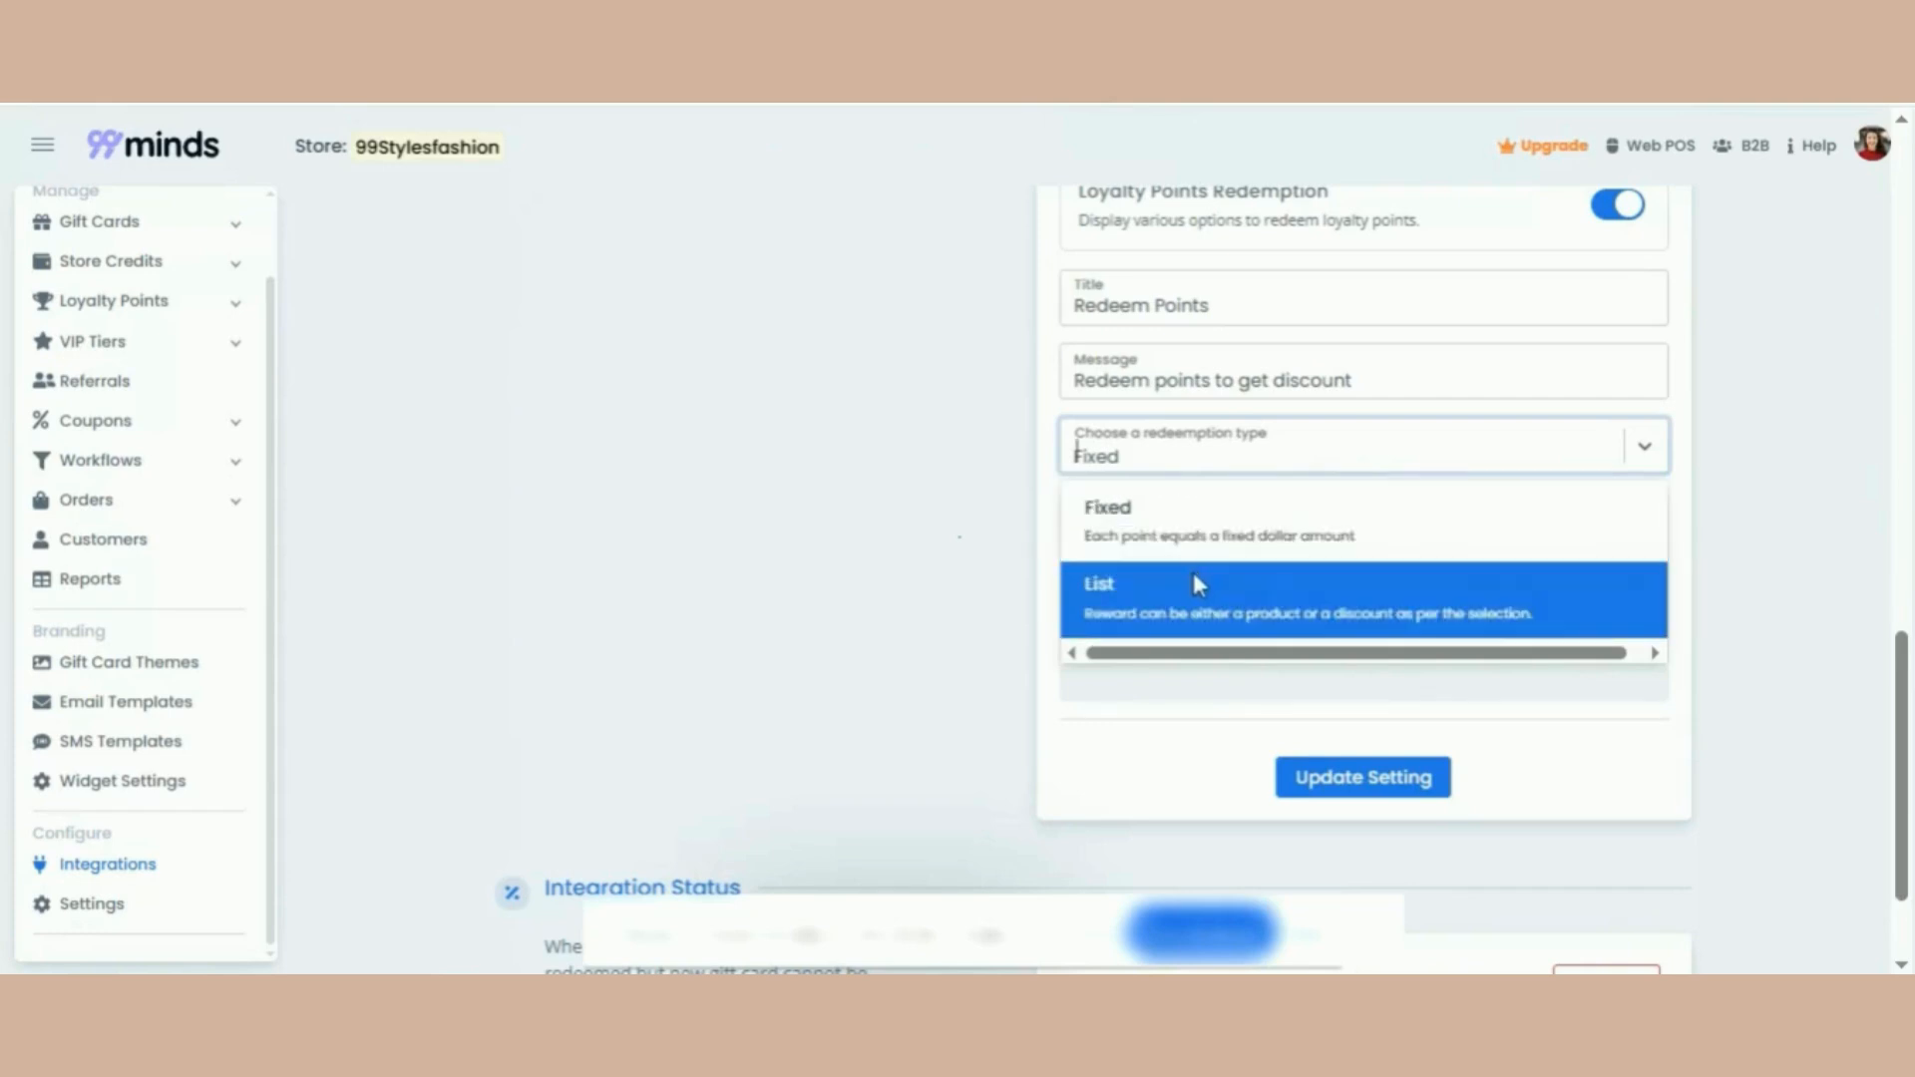
pyautogui.click(1173, 525)
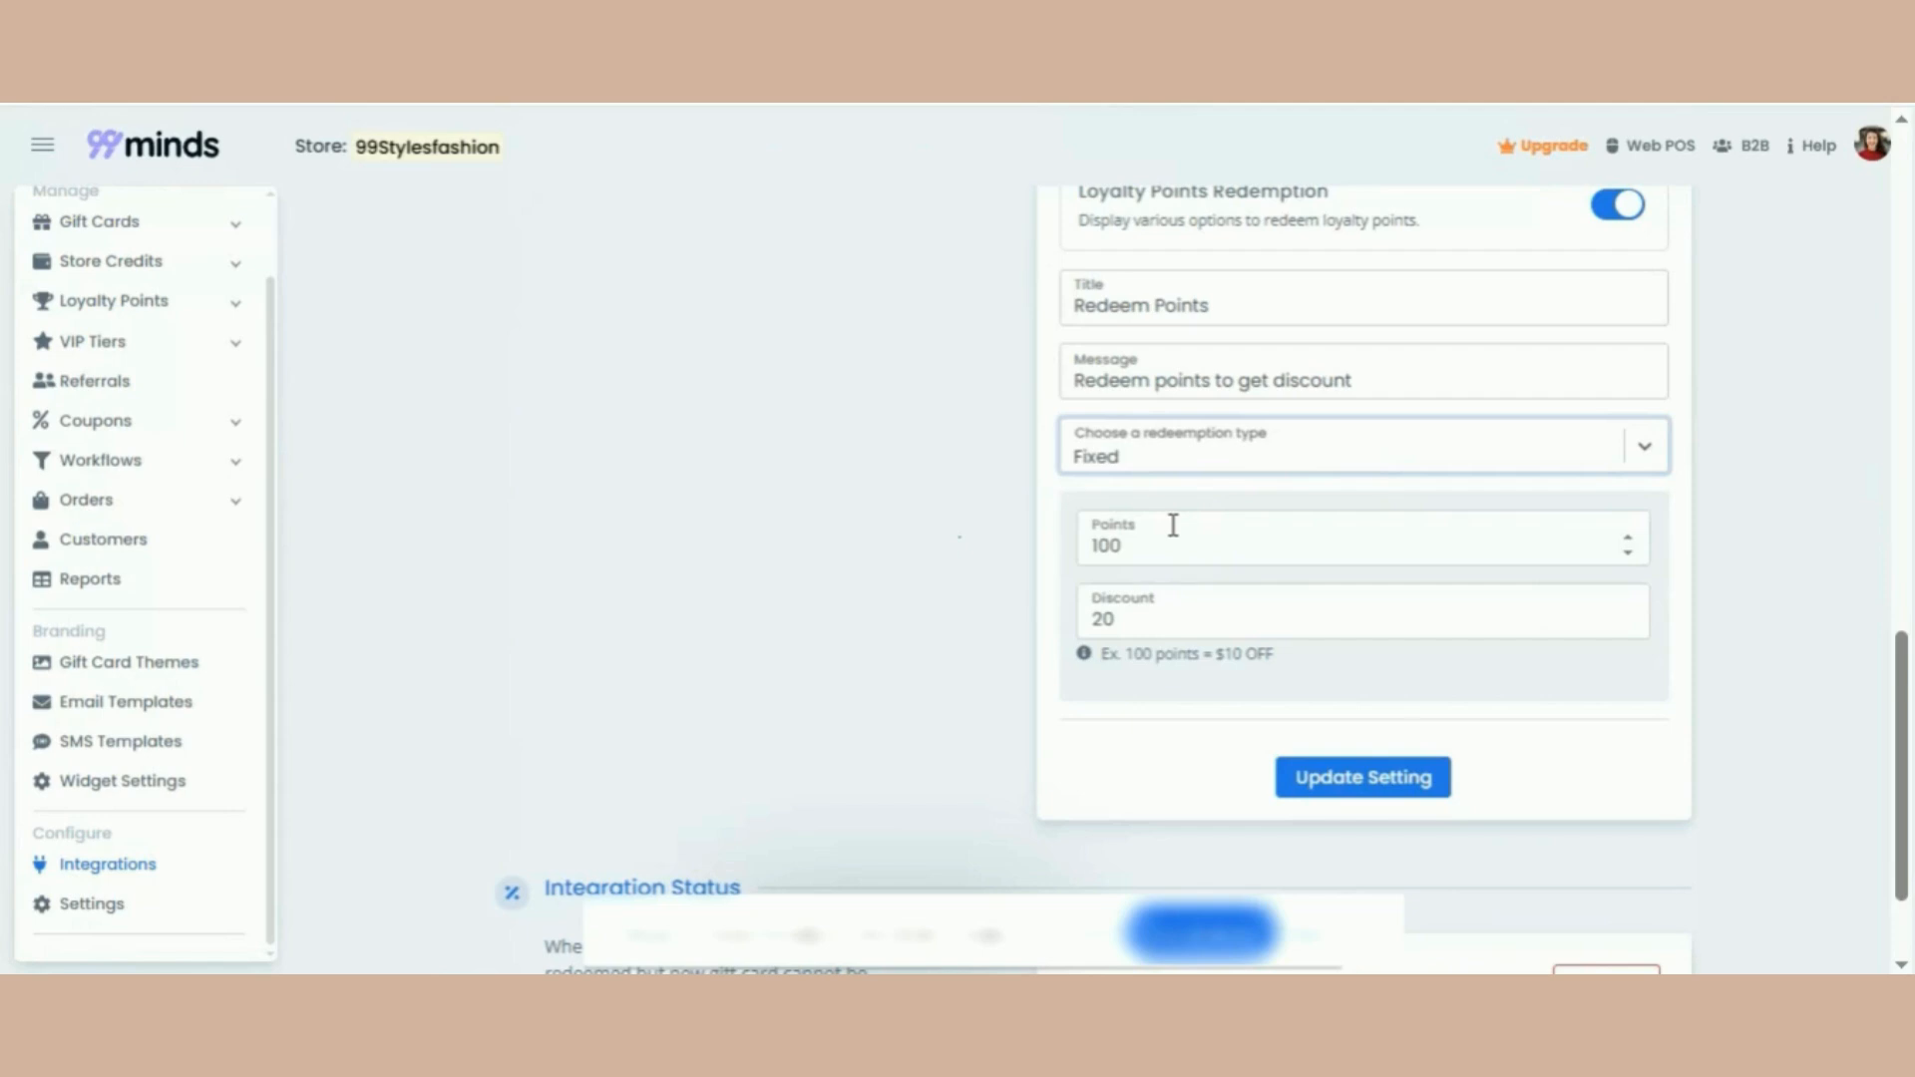
# Check the points and discount values of the fixed redemption against the example conversion beneath them
pyautogui.click(1176, 535)
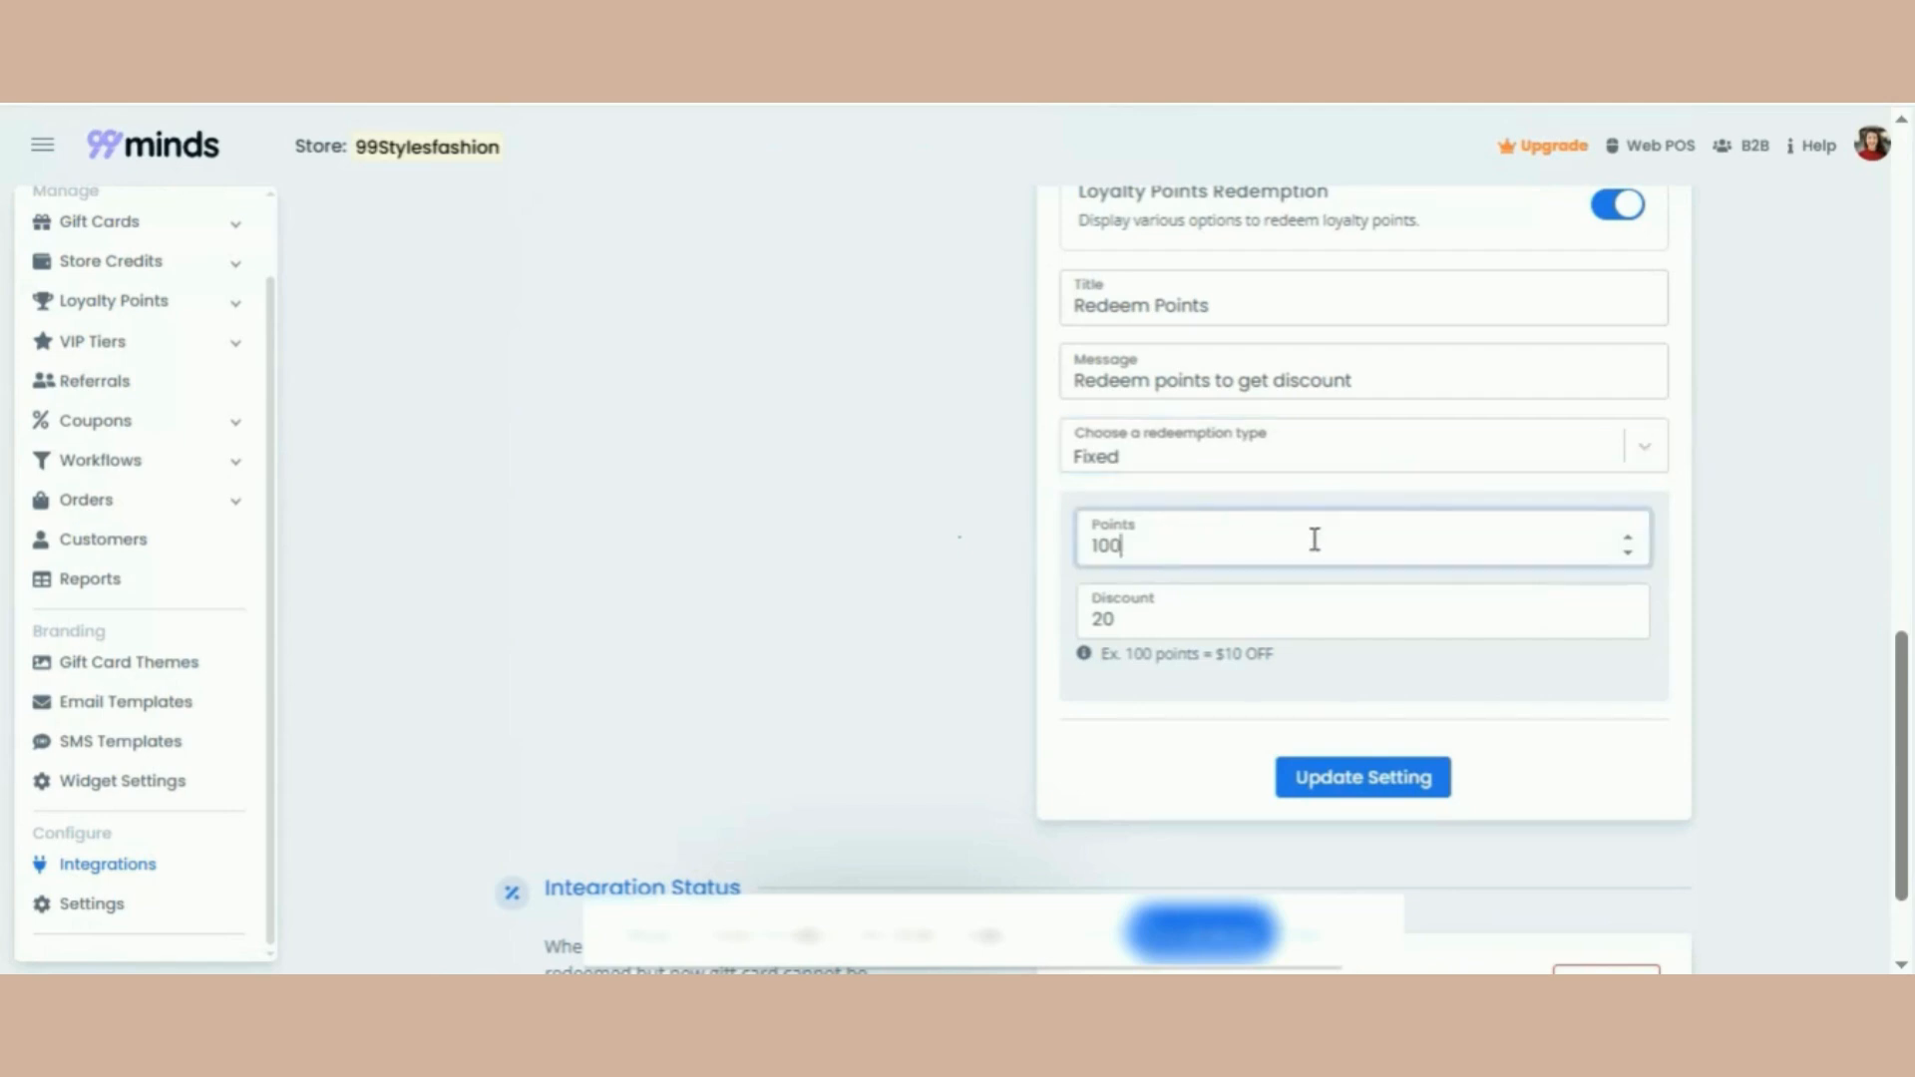
pyautogui.click(1145, 624)
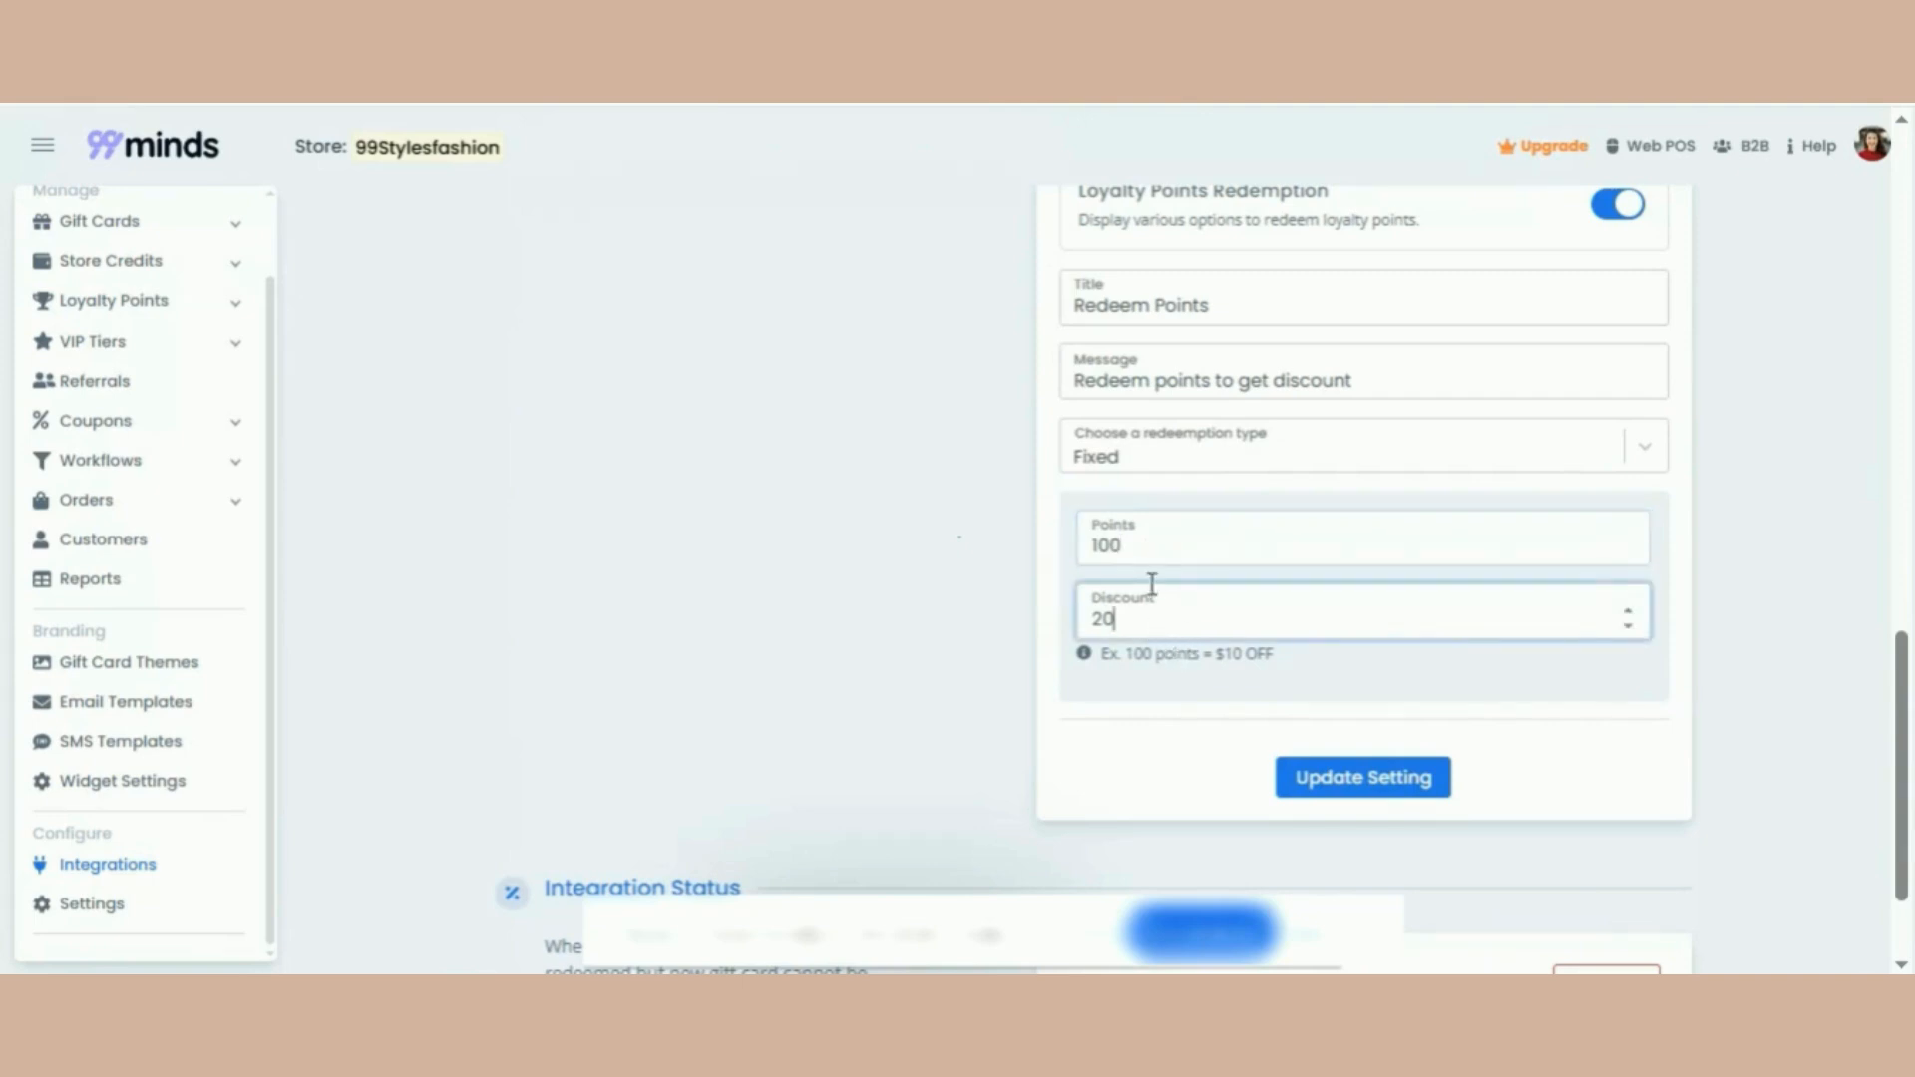
pyautogui.click(1152, 539)
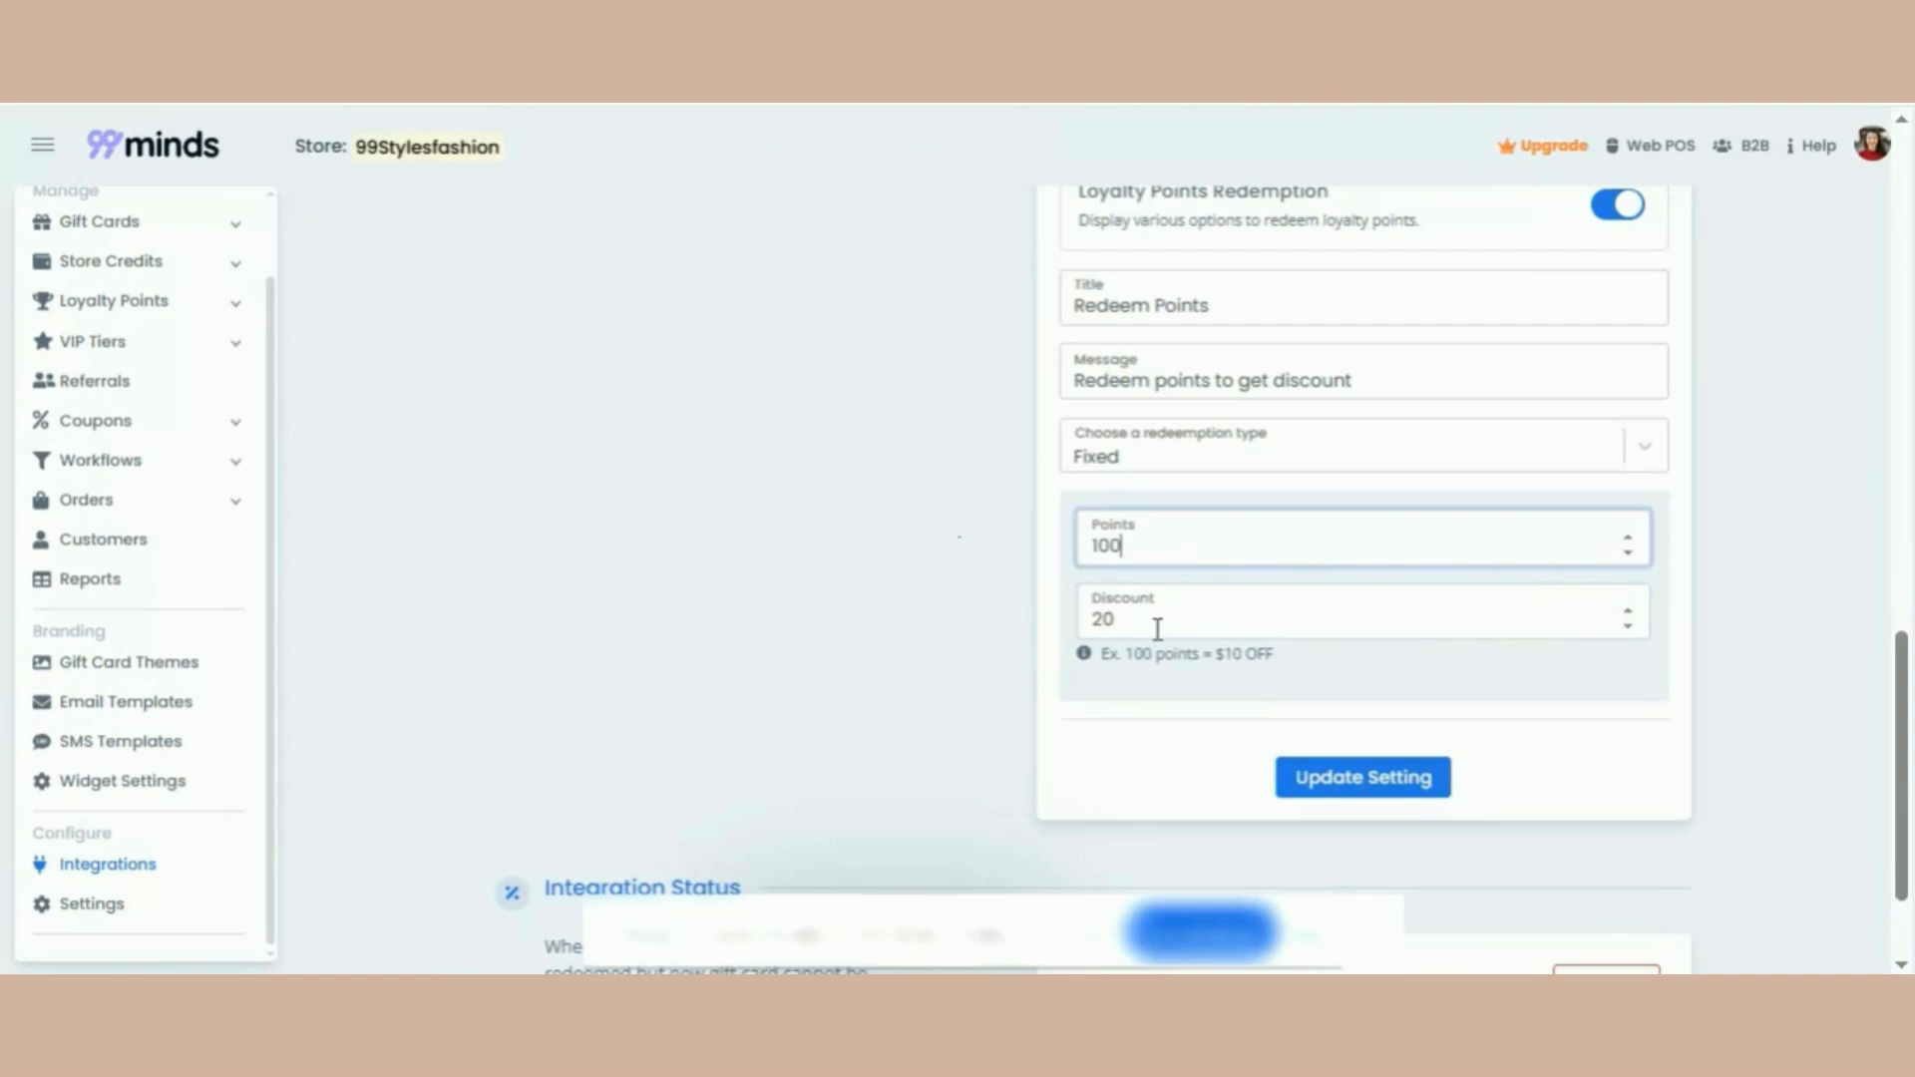
pyautogui.click(1112, 626)
pyautogui.moveTo(1181, 623); pyautogui.dragTo(1299, 653)
pyautogui.click(1127, 696)
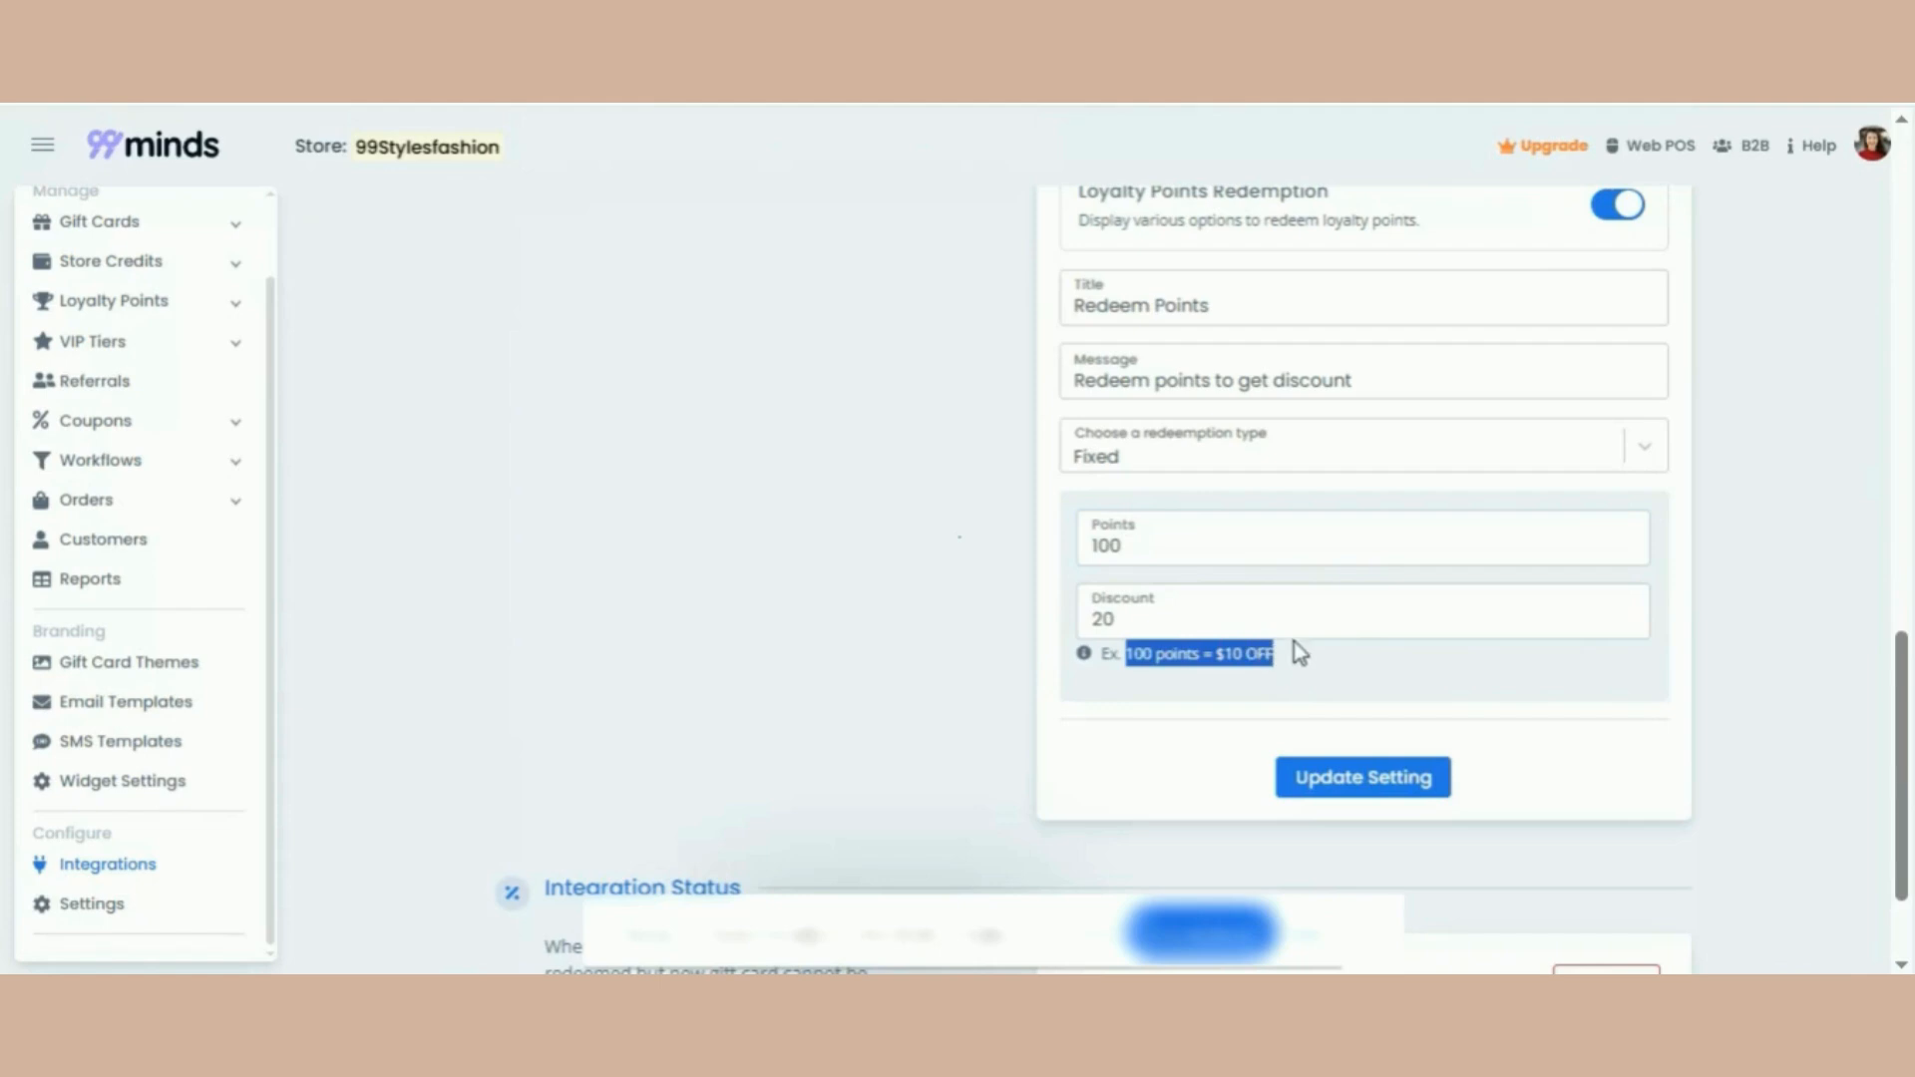
# Save the loyalty widget customization settings
pyautogui.scroll(-2, 1438, 655)
pyautogui.scroll(2, 1380, 735)
pyautogui.scroll(2, 1397, 769)
pyautogui.scroll(-3, 1513, 847)
pyautogui.click(1365, 782)
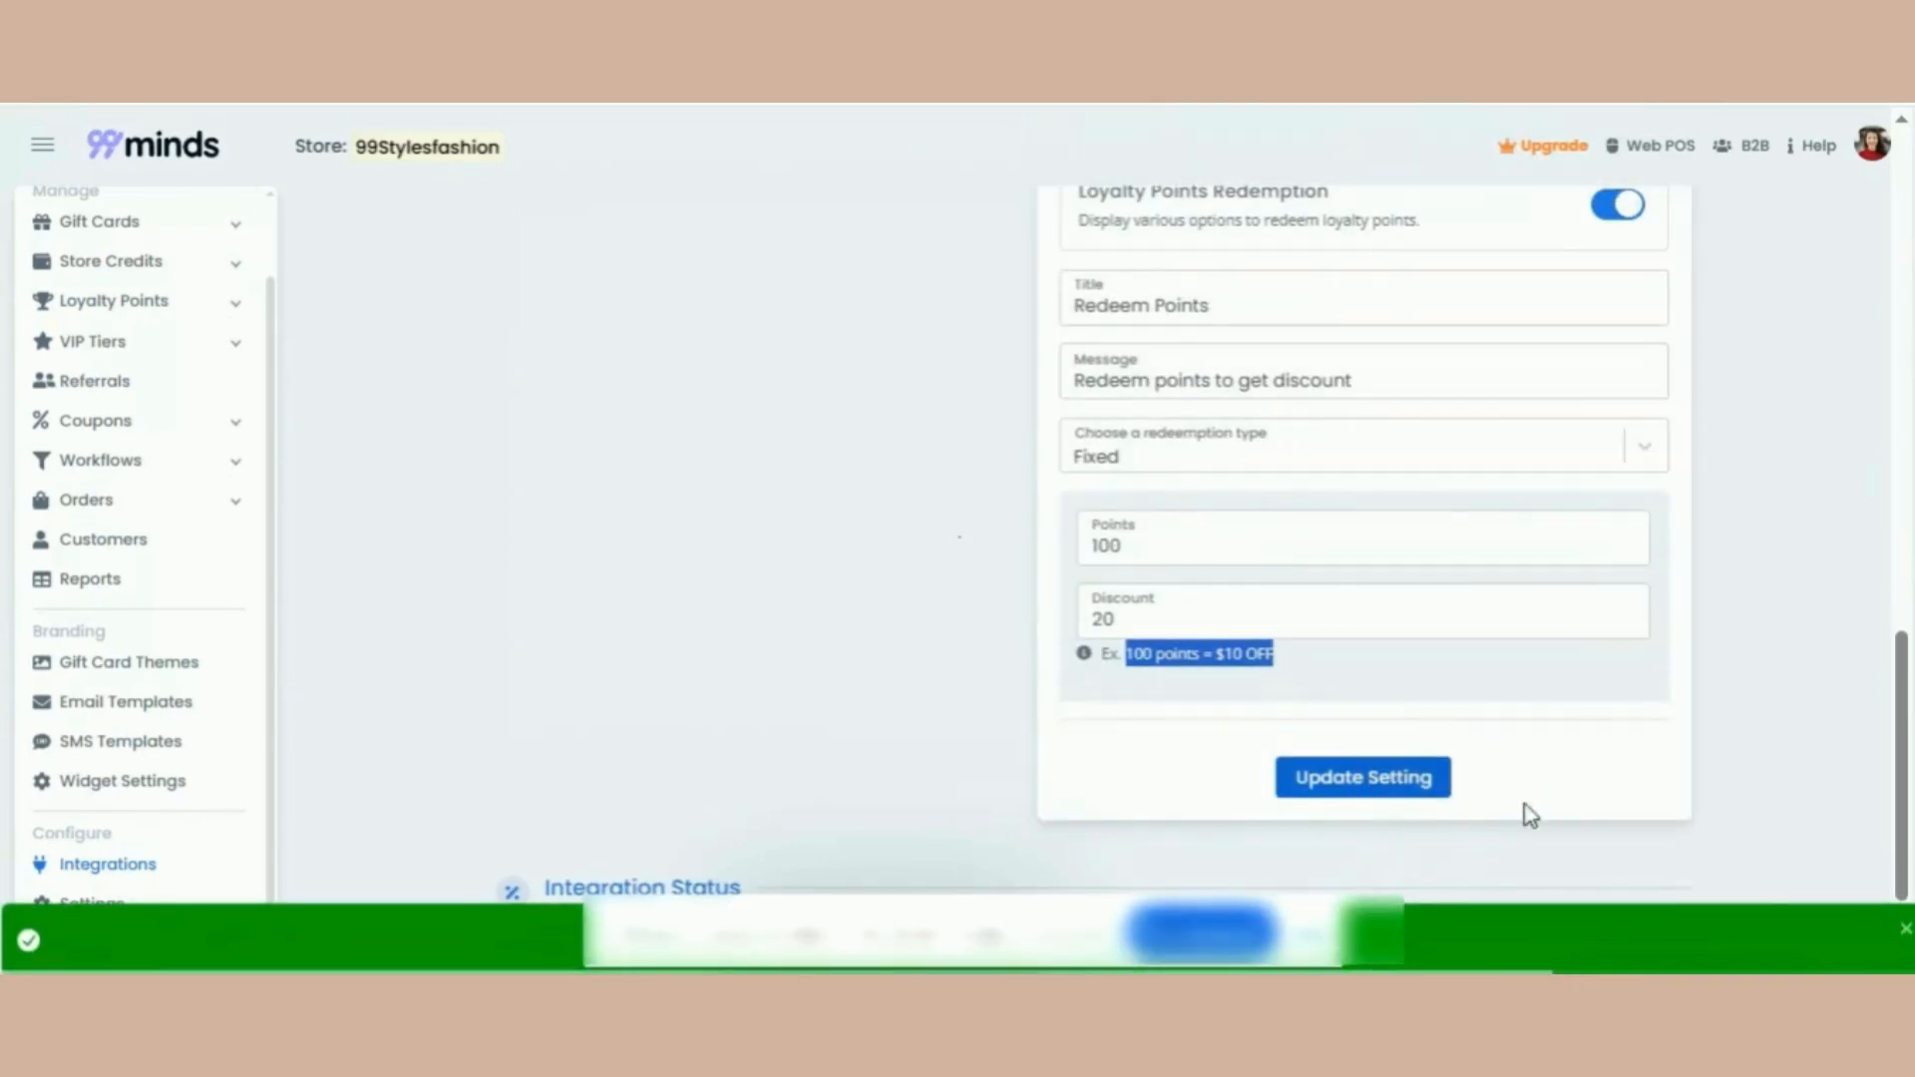
pyautogui.moveTo(1905, 778); pyautogui.dragTo(1905, 509)
pyautogui.scroll(-5, 1846, 652)
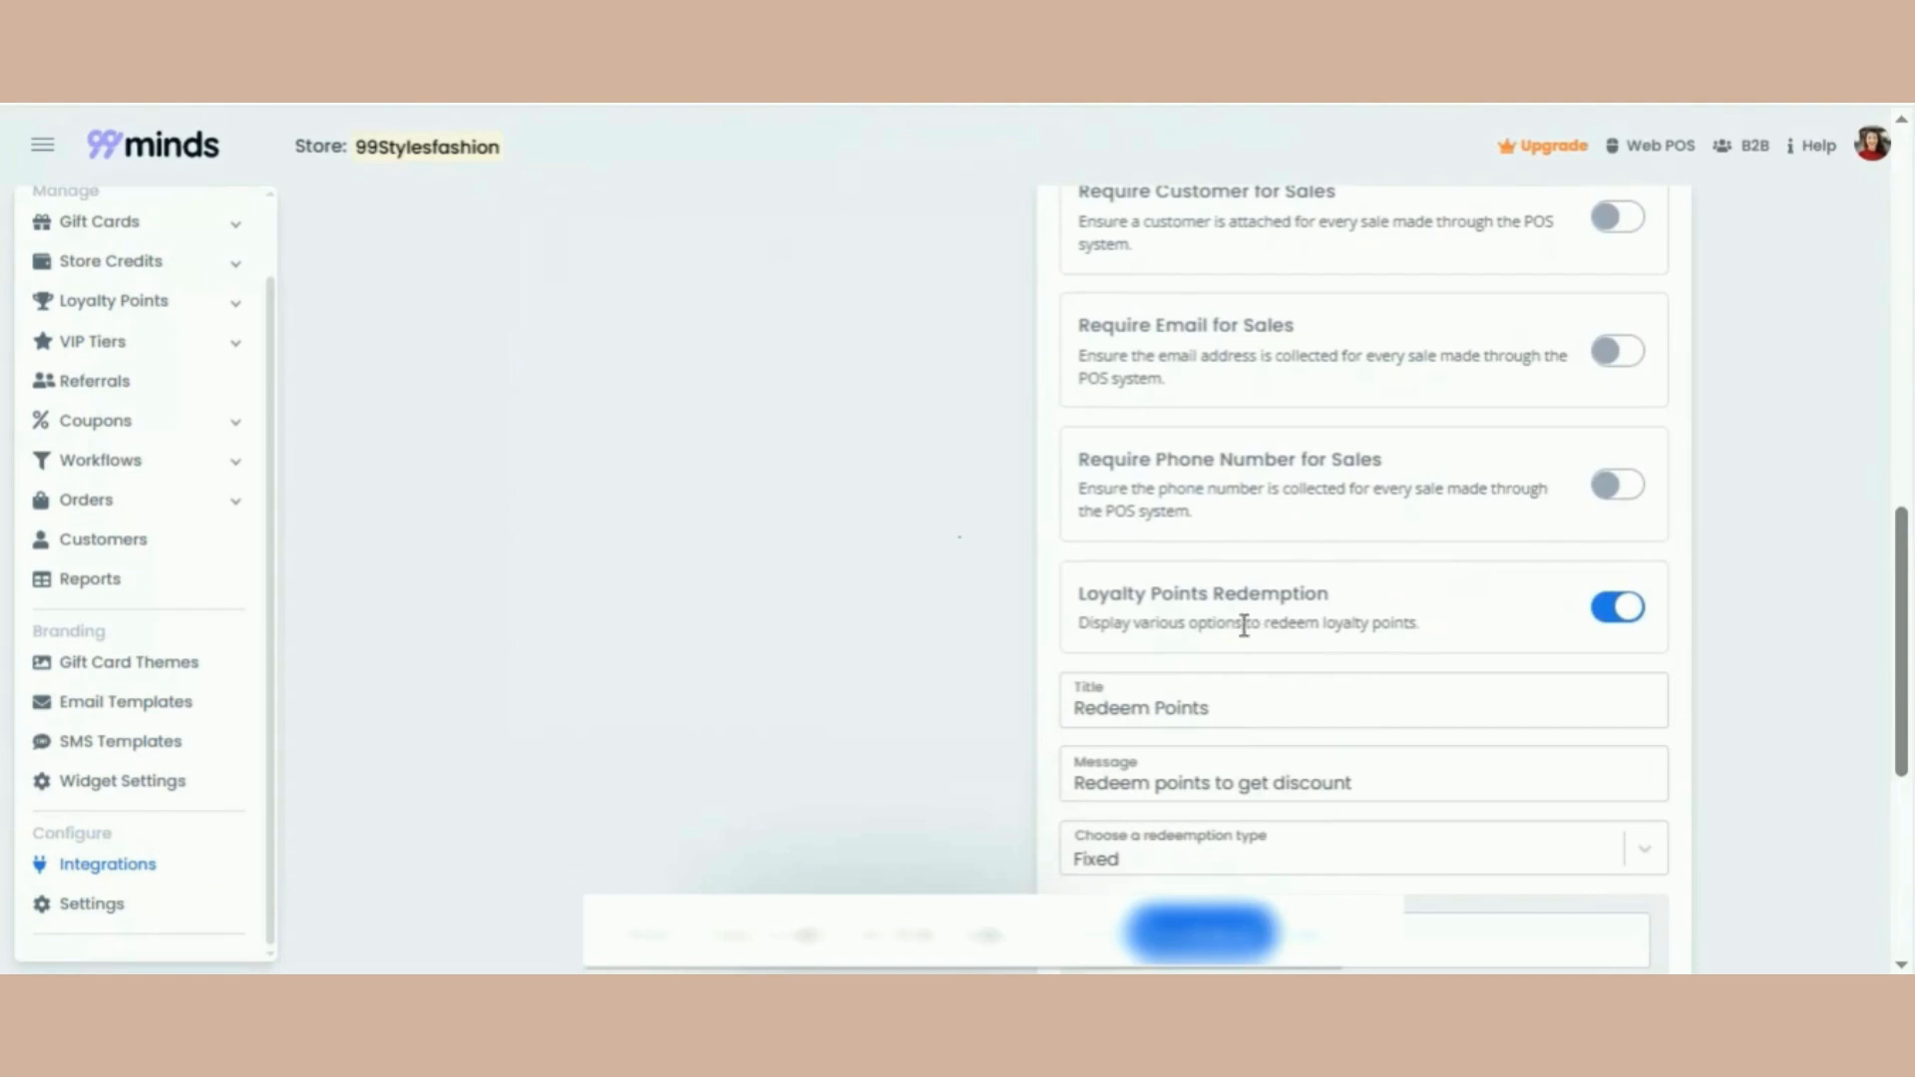
pyautogui.scroll(5, 868, 504)
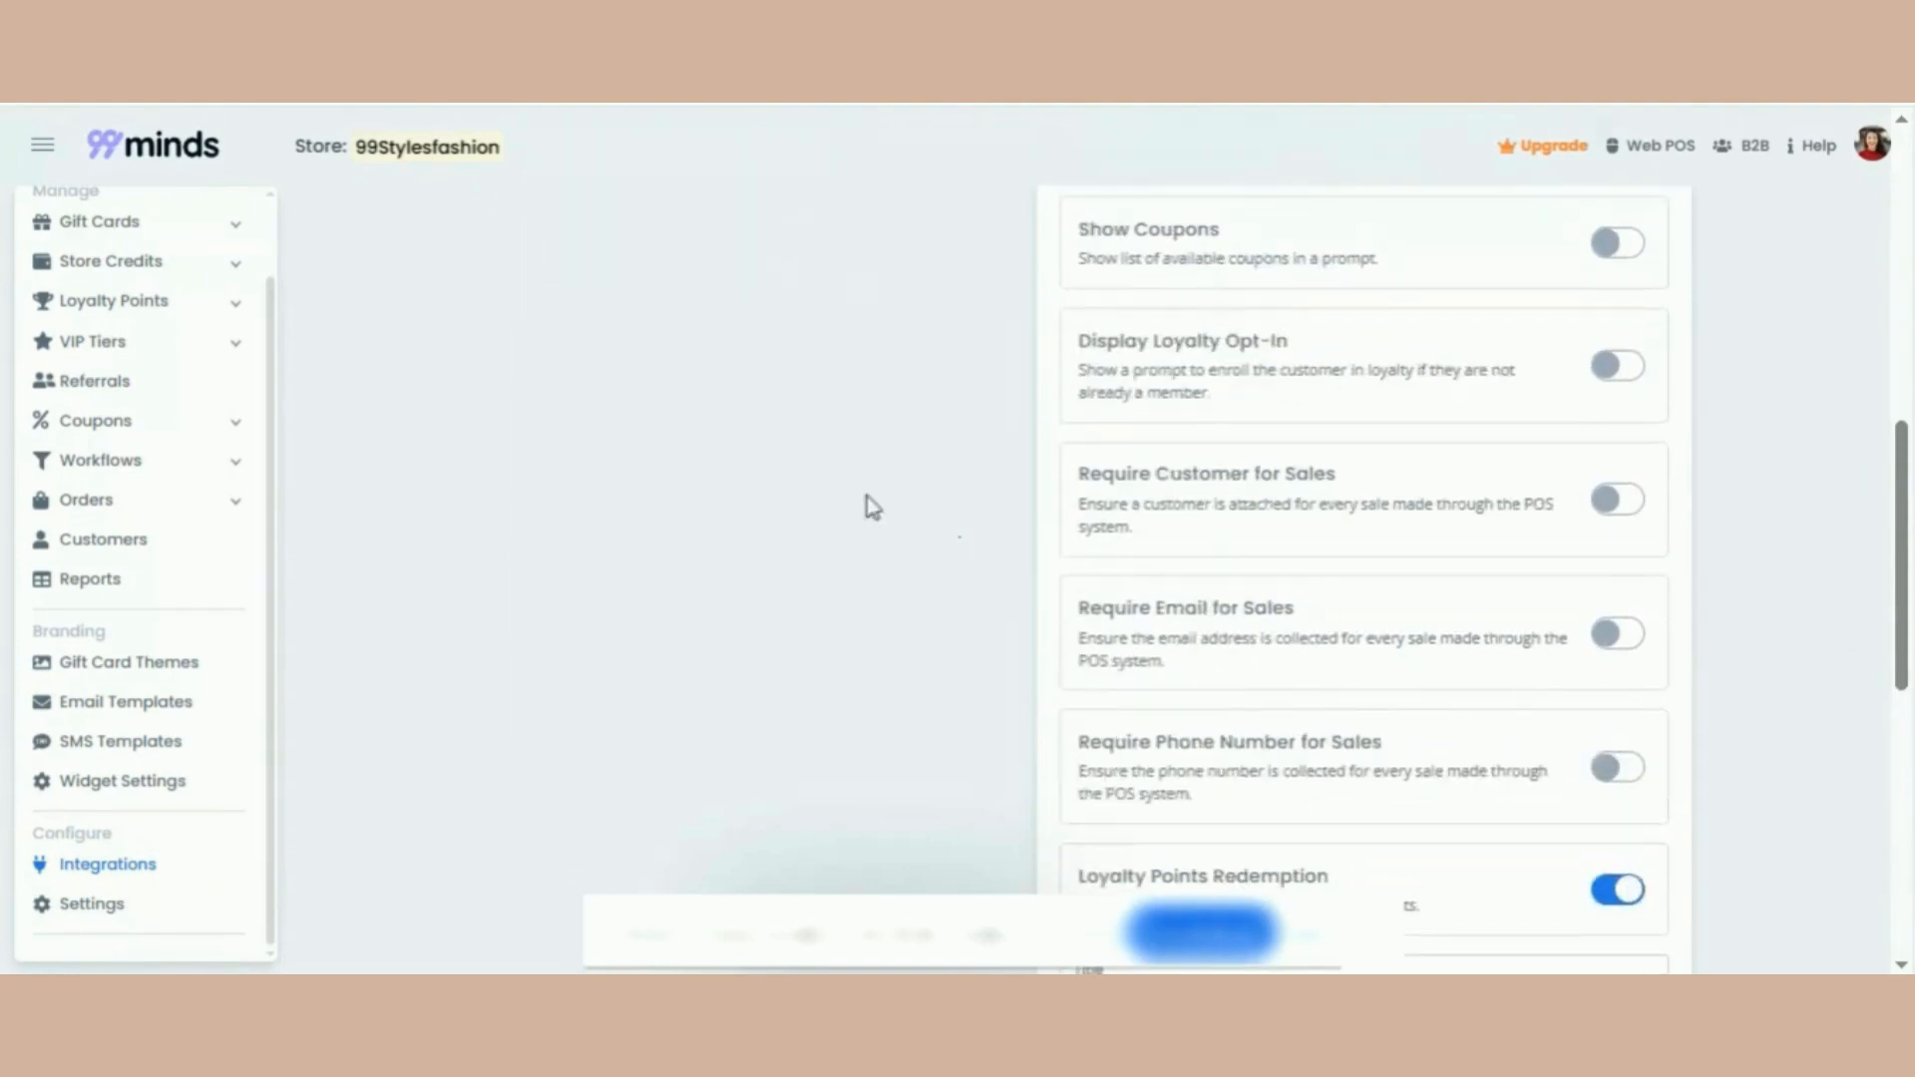
# Switch to the Lightspeed store and add a size 6 Nala Dress to a new sale
pyautogui.click(100, 224)
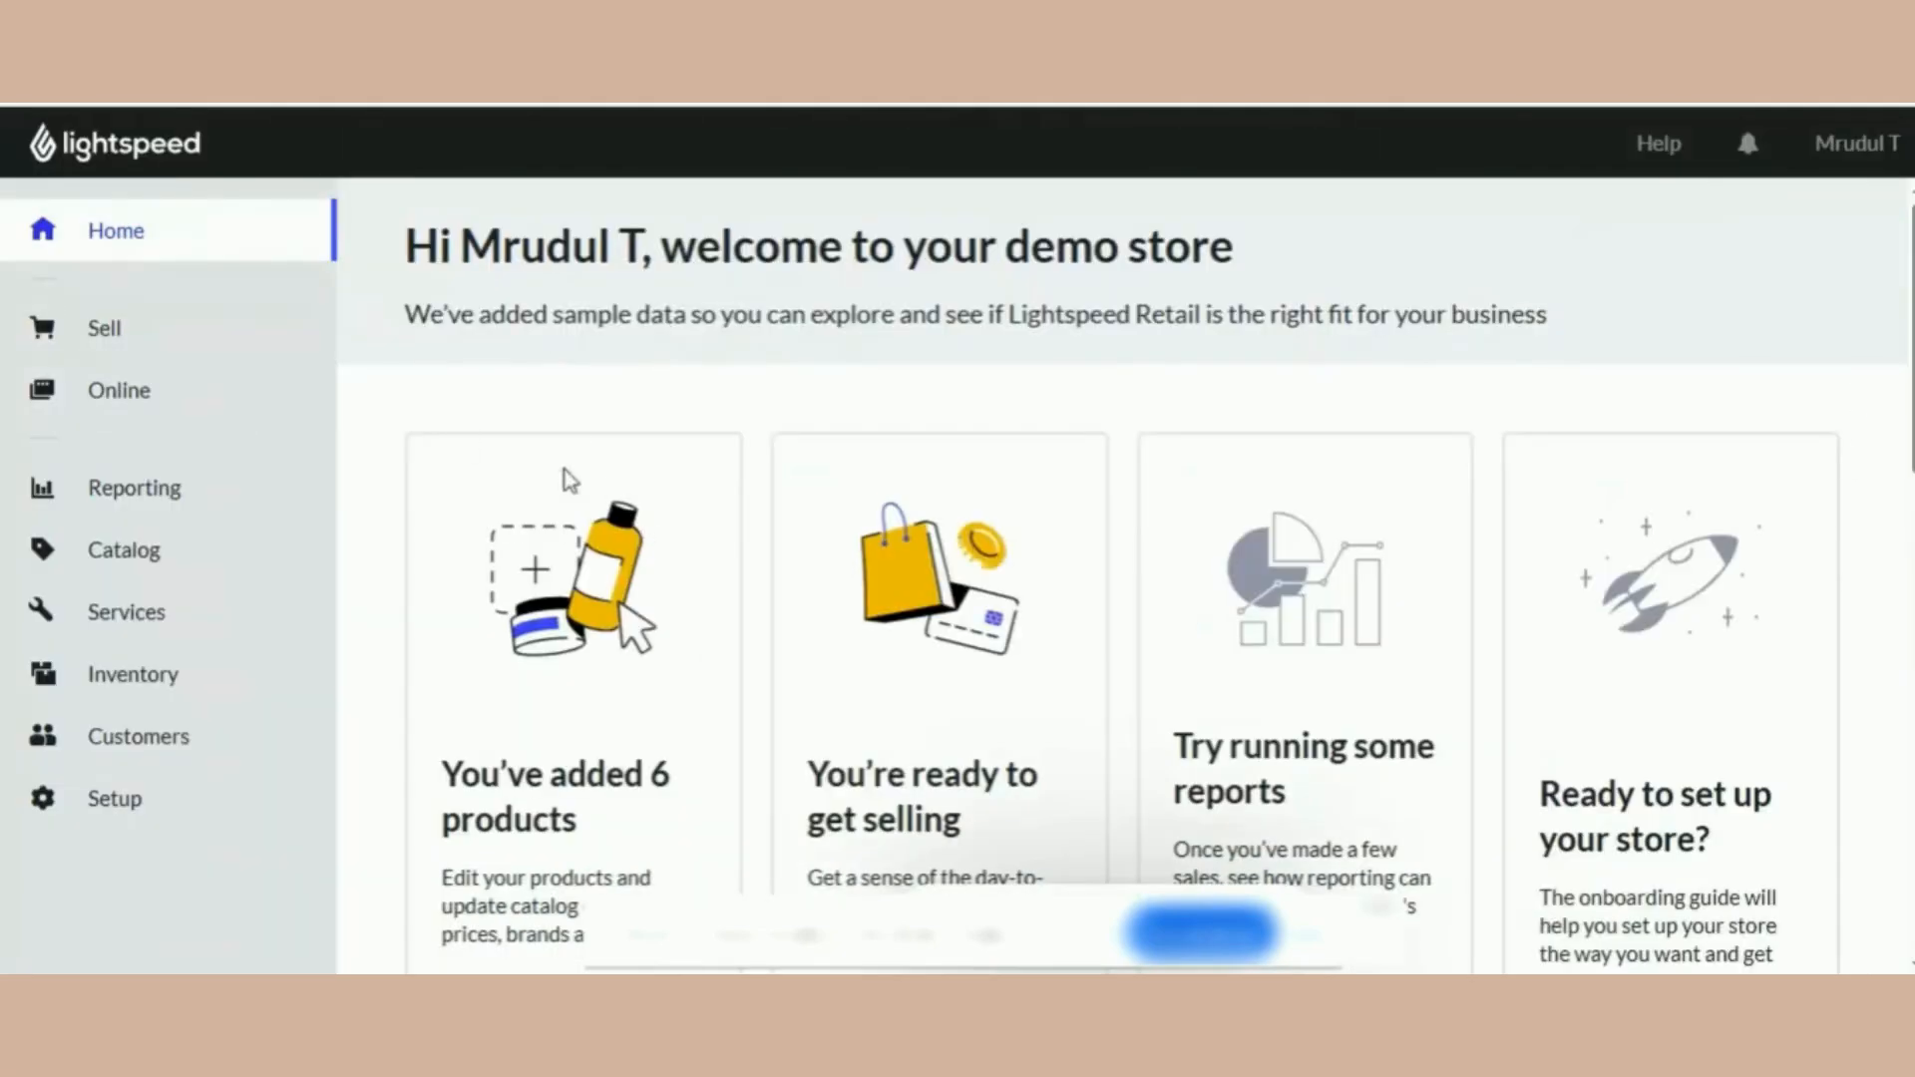
pyautogui.click(138, 339)
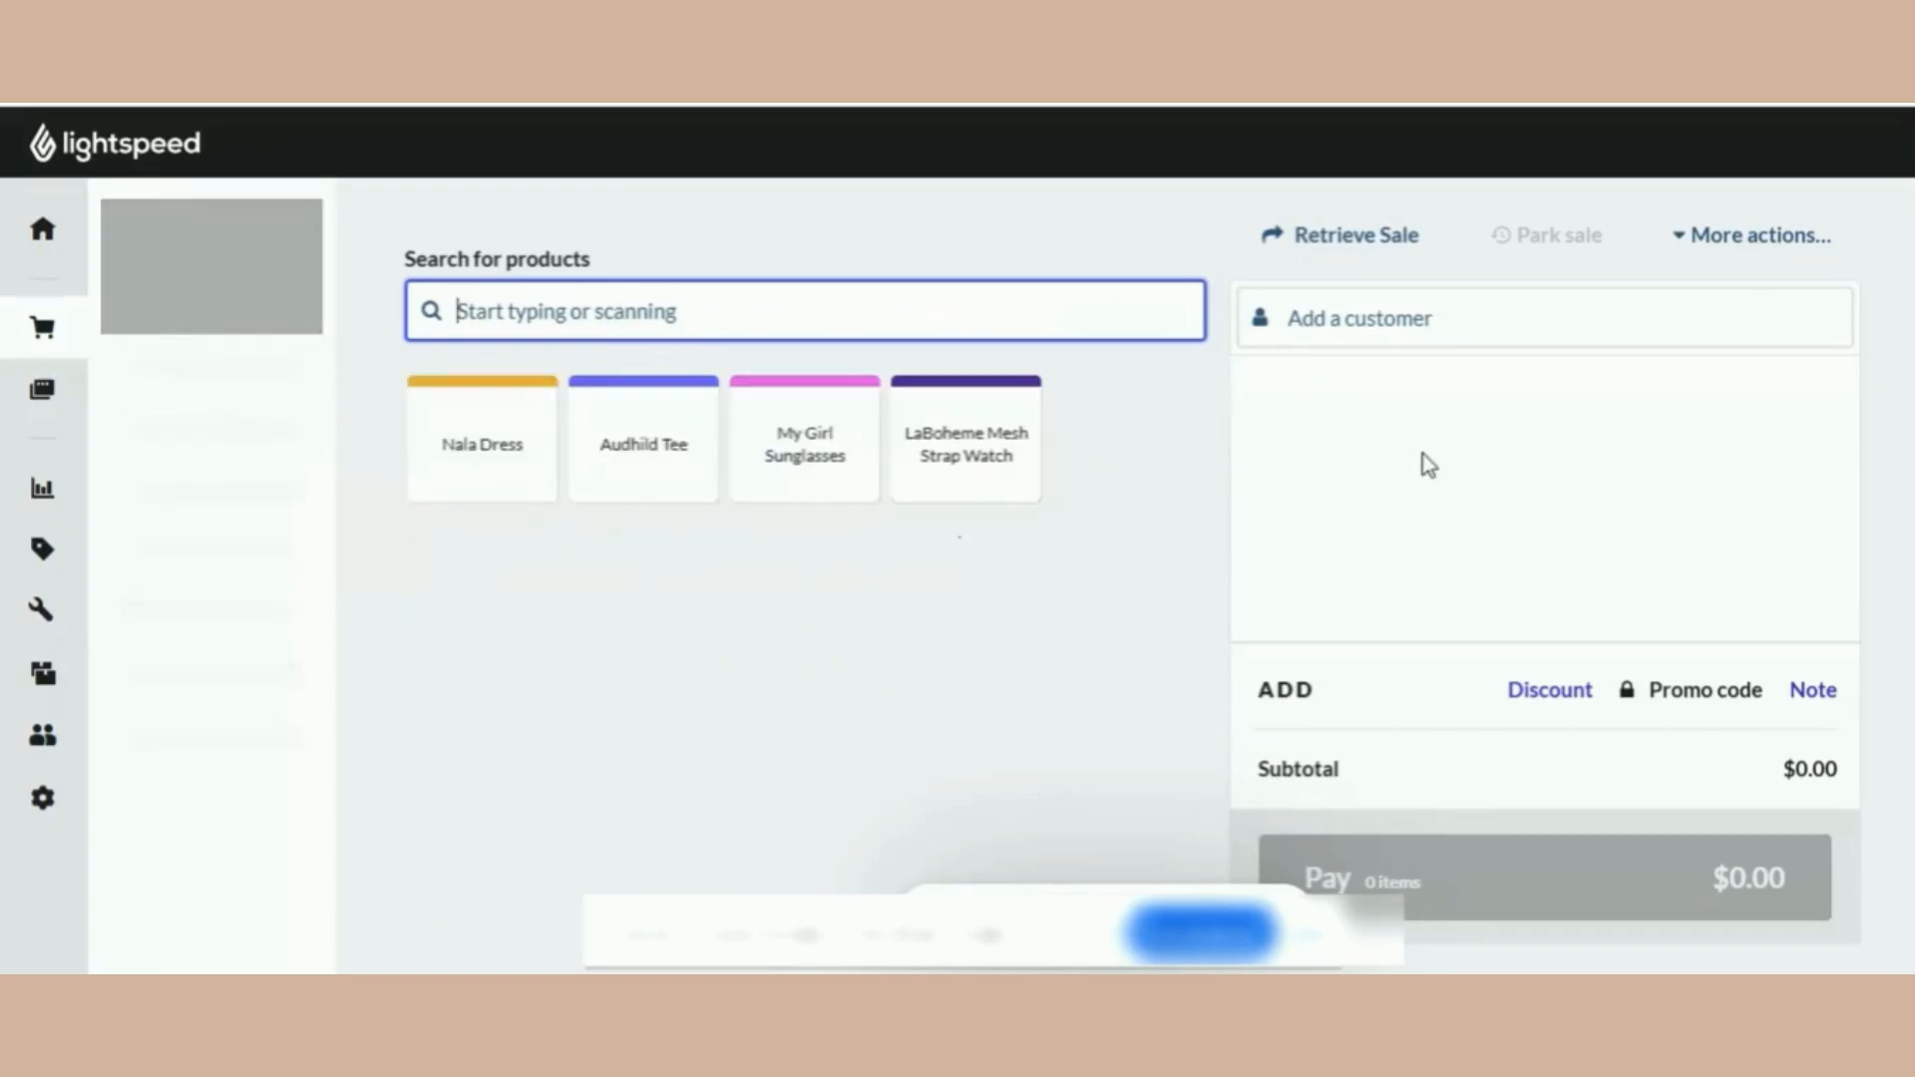
pyautogui.click(517, 473)
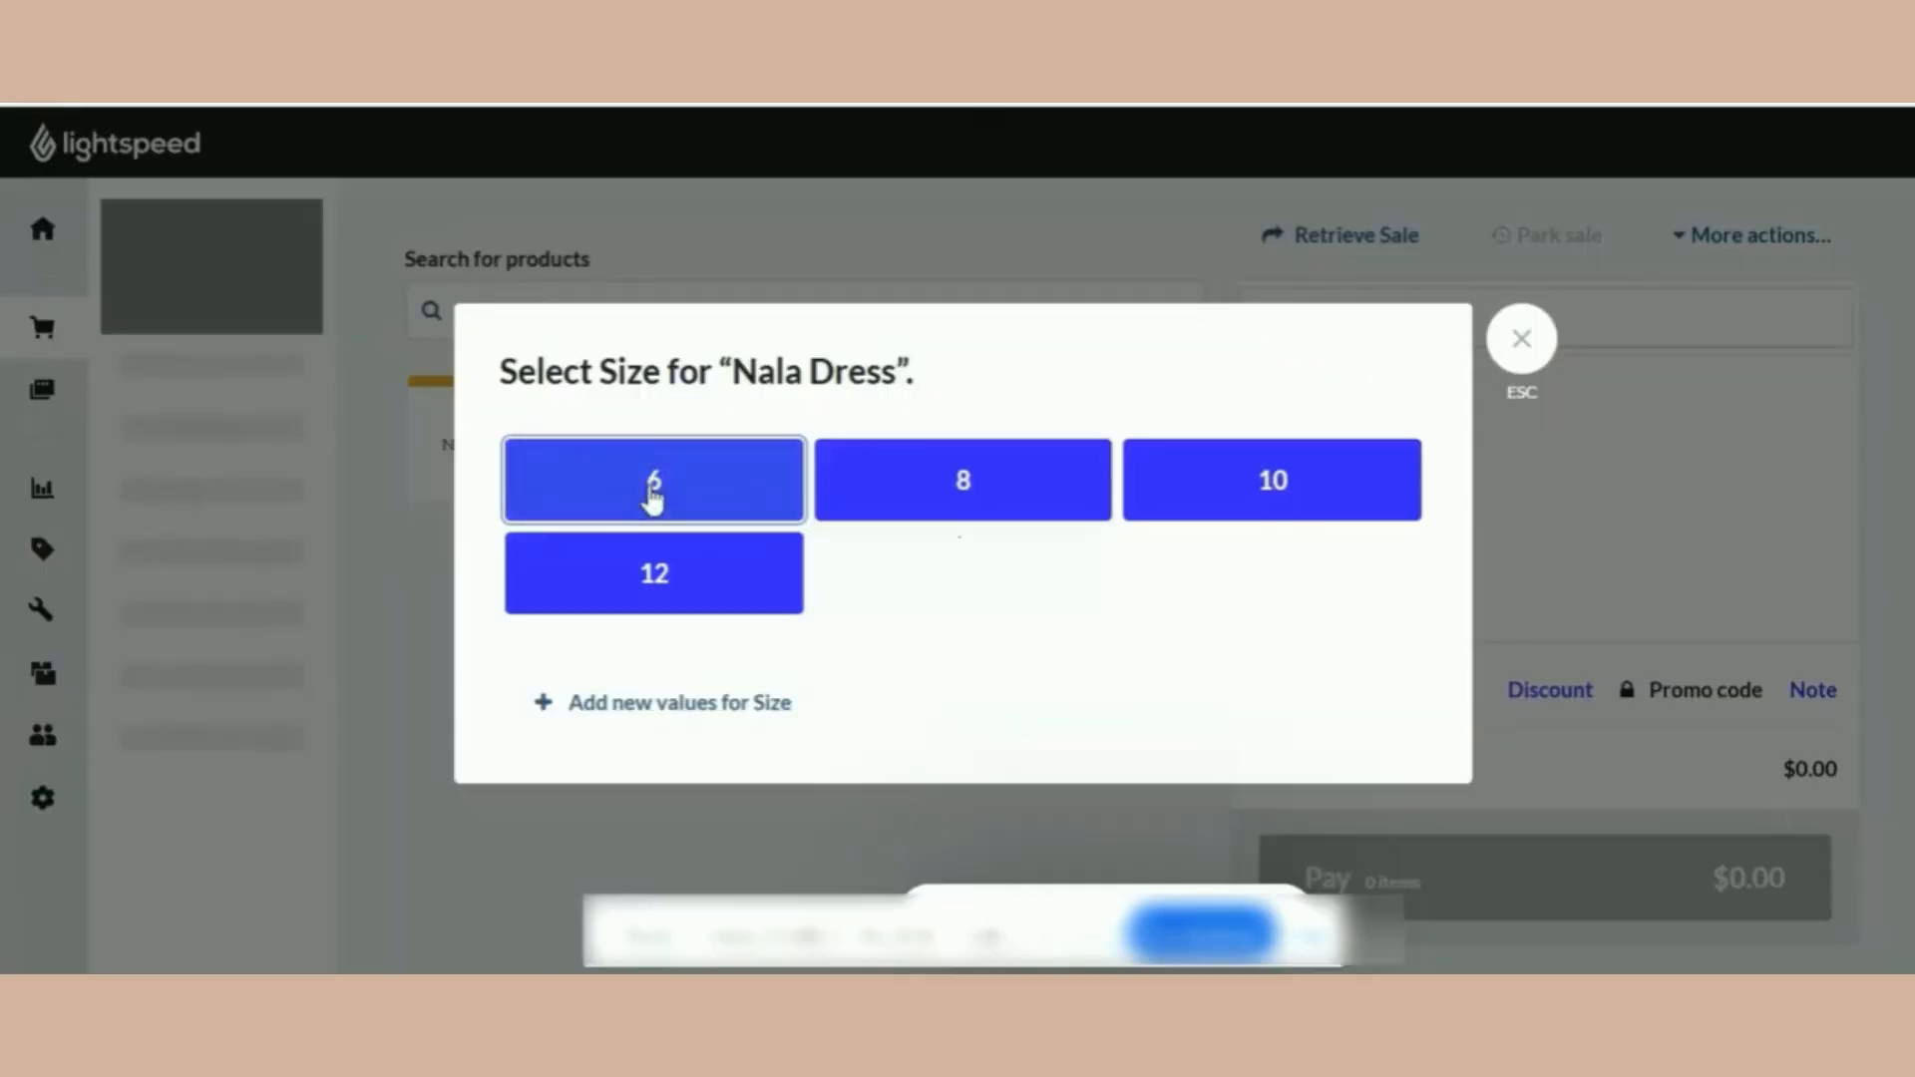
pyautogui.click(650, 494)
# Search for the existing customer by first name and attach them to the sale
pyautogui.click(1428, 319)
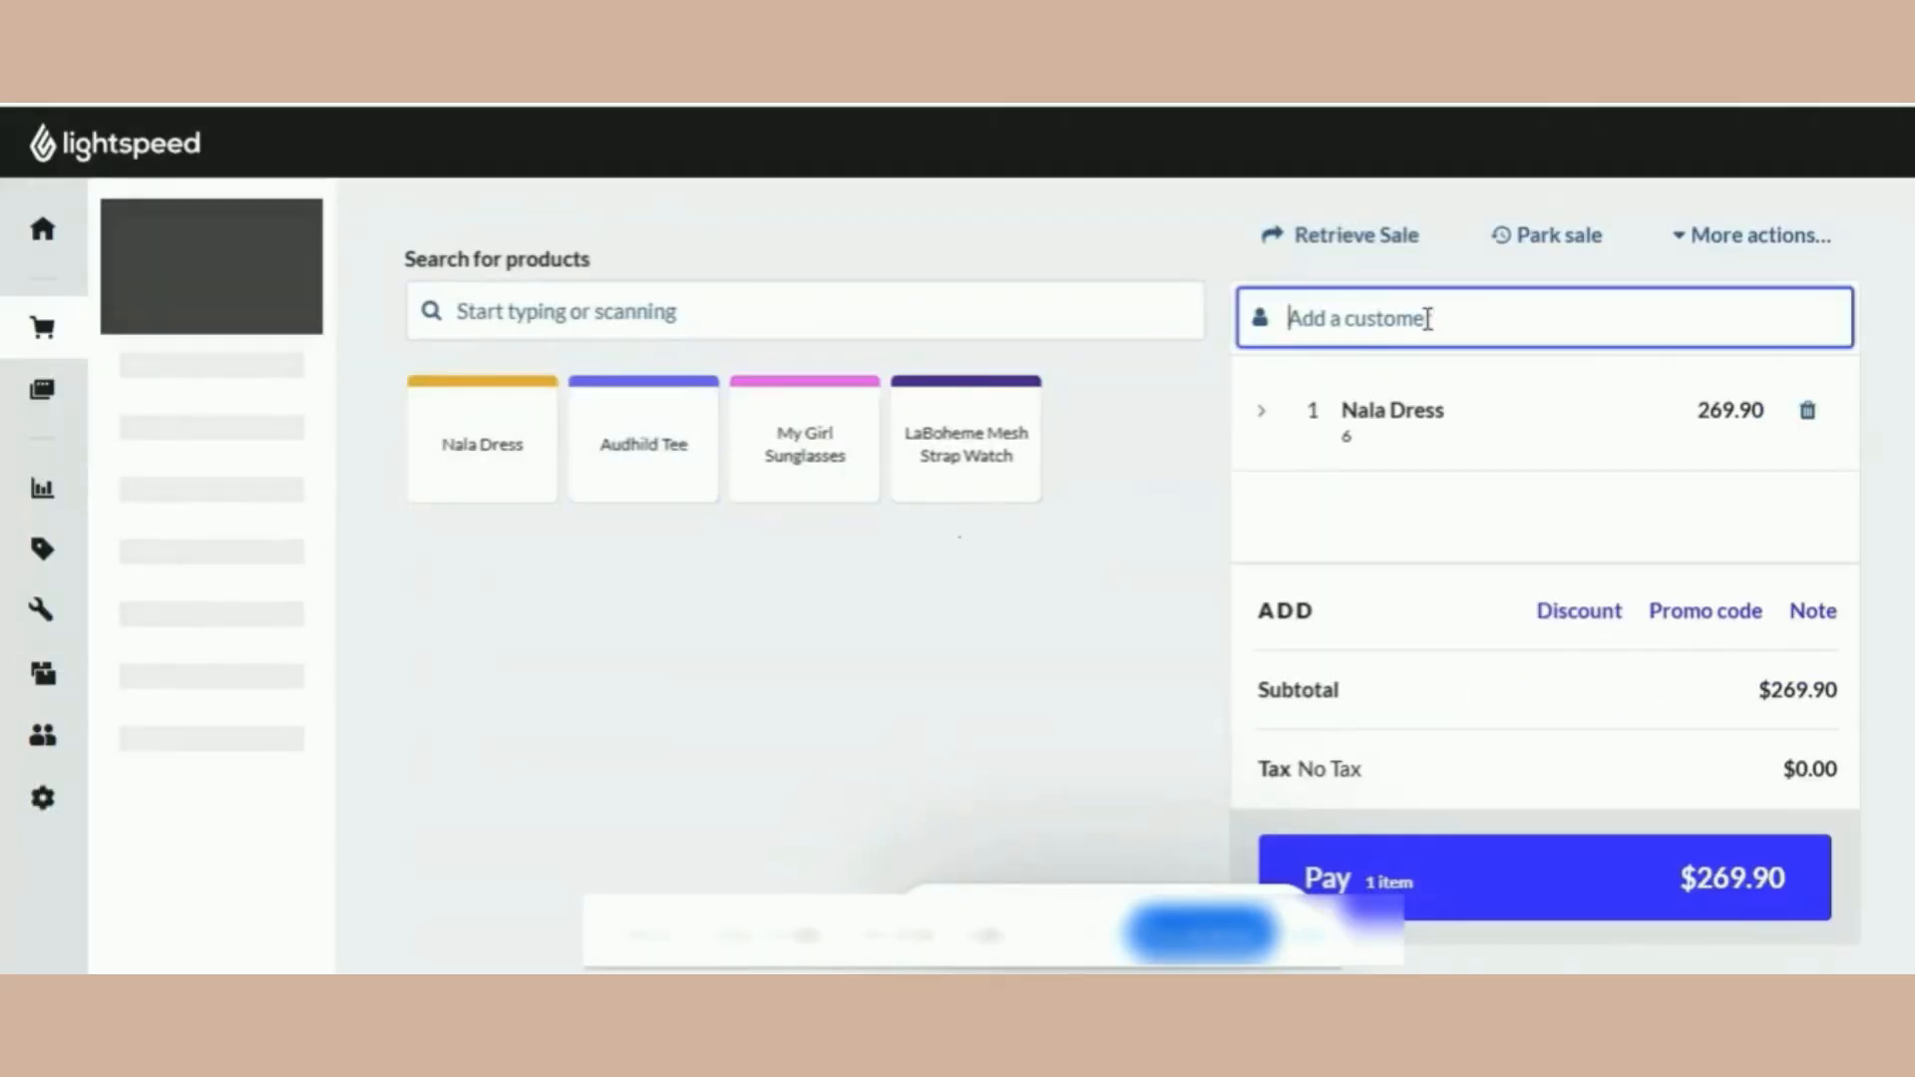
pyautogui.write('john')
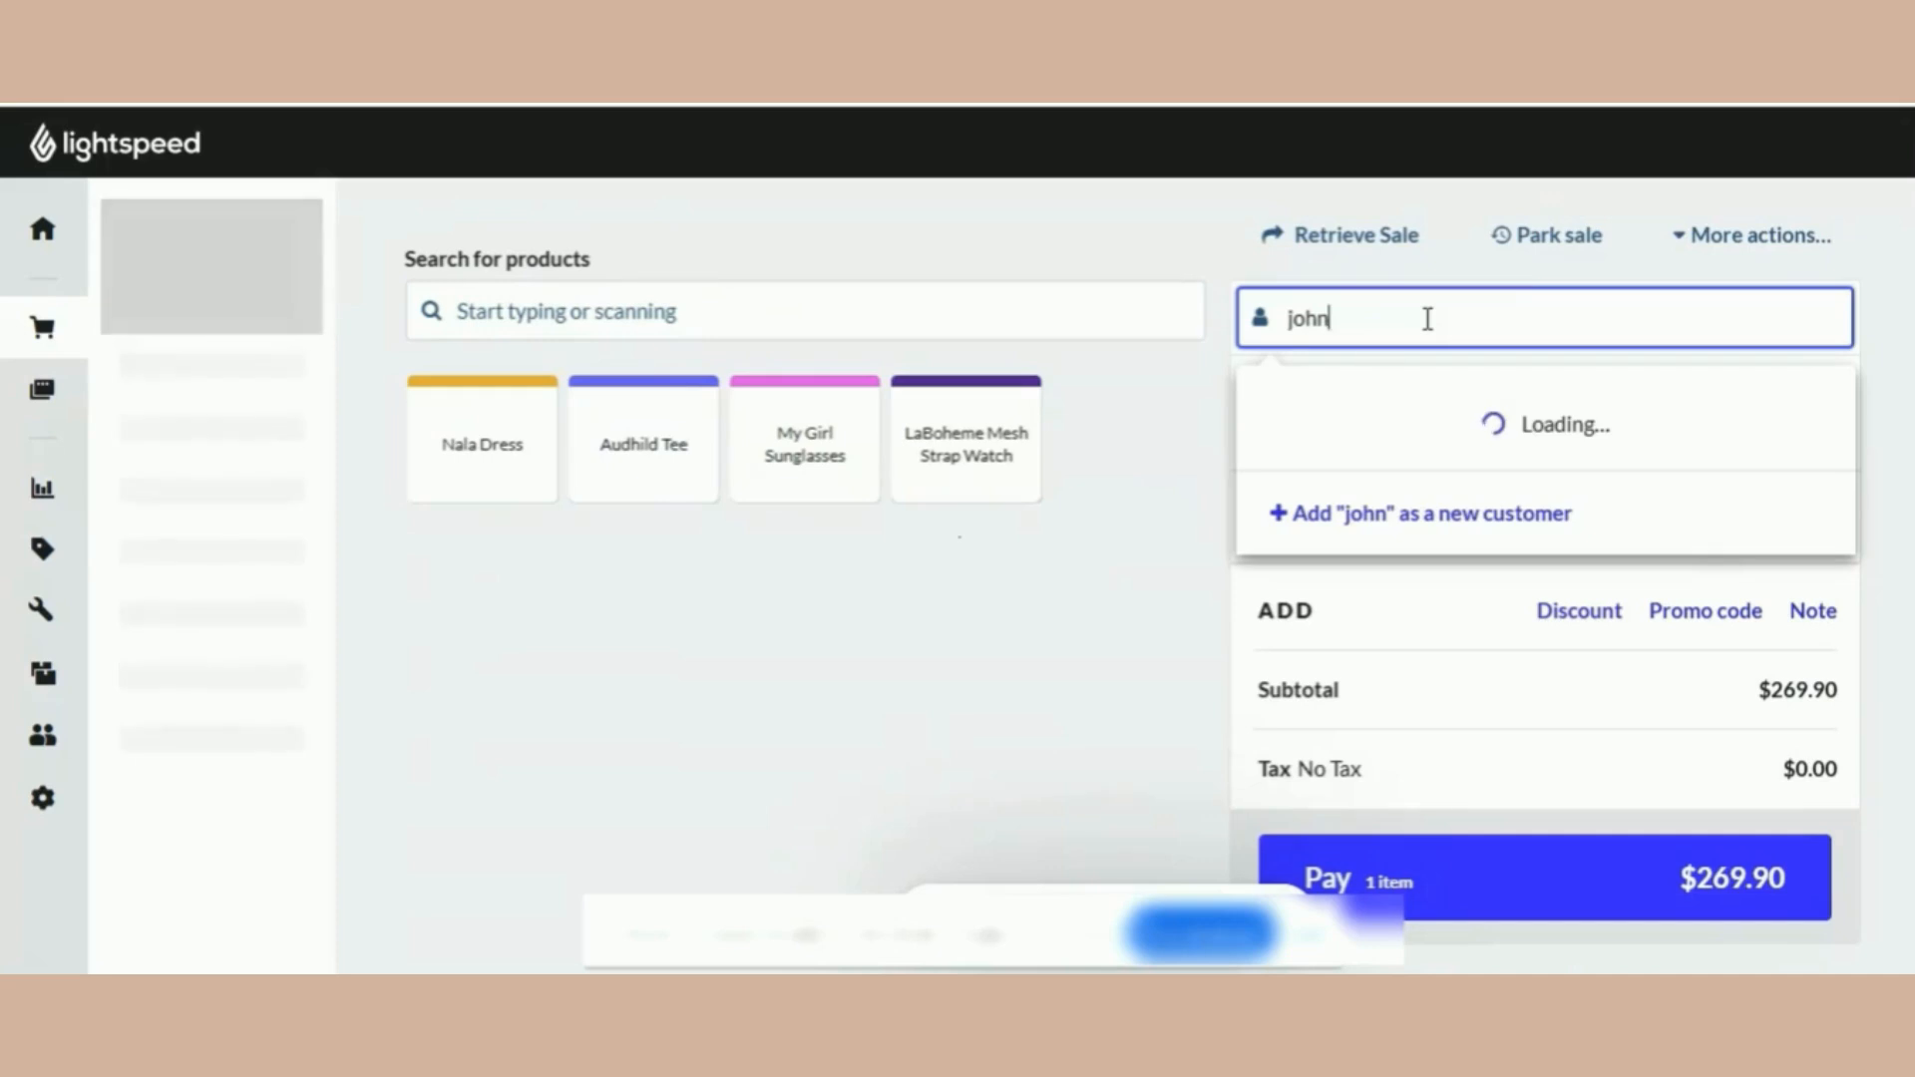
pyautogui.click(1402, 456)
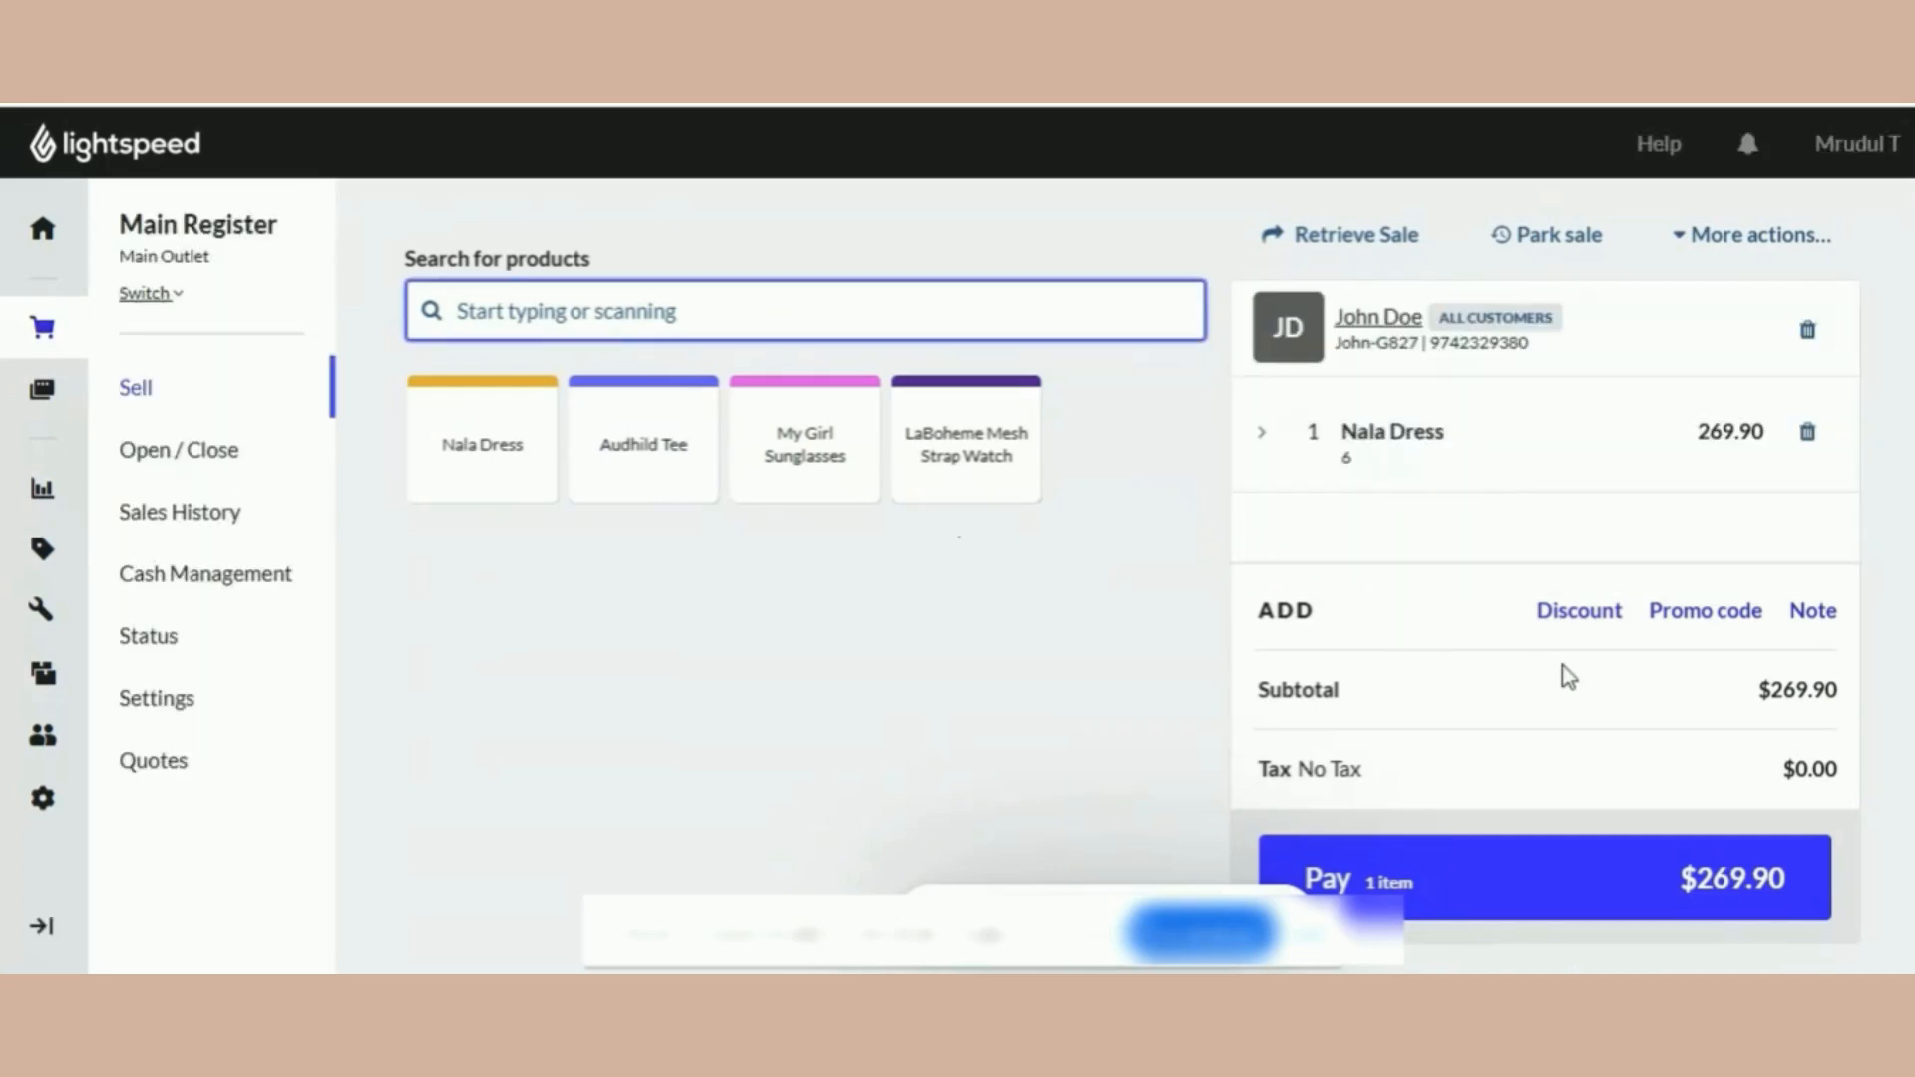
# Redeem 100 loyalty points through the 99minds Redeem Points prompt to apply the discount to the sale
pyautogui.scroll(-1, 1569, 678)
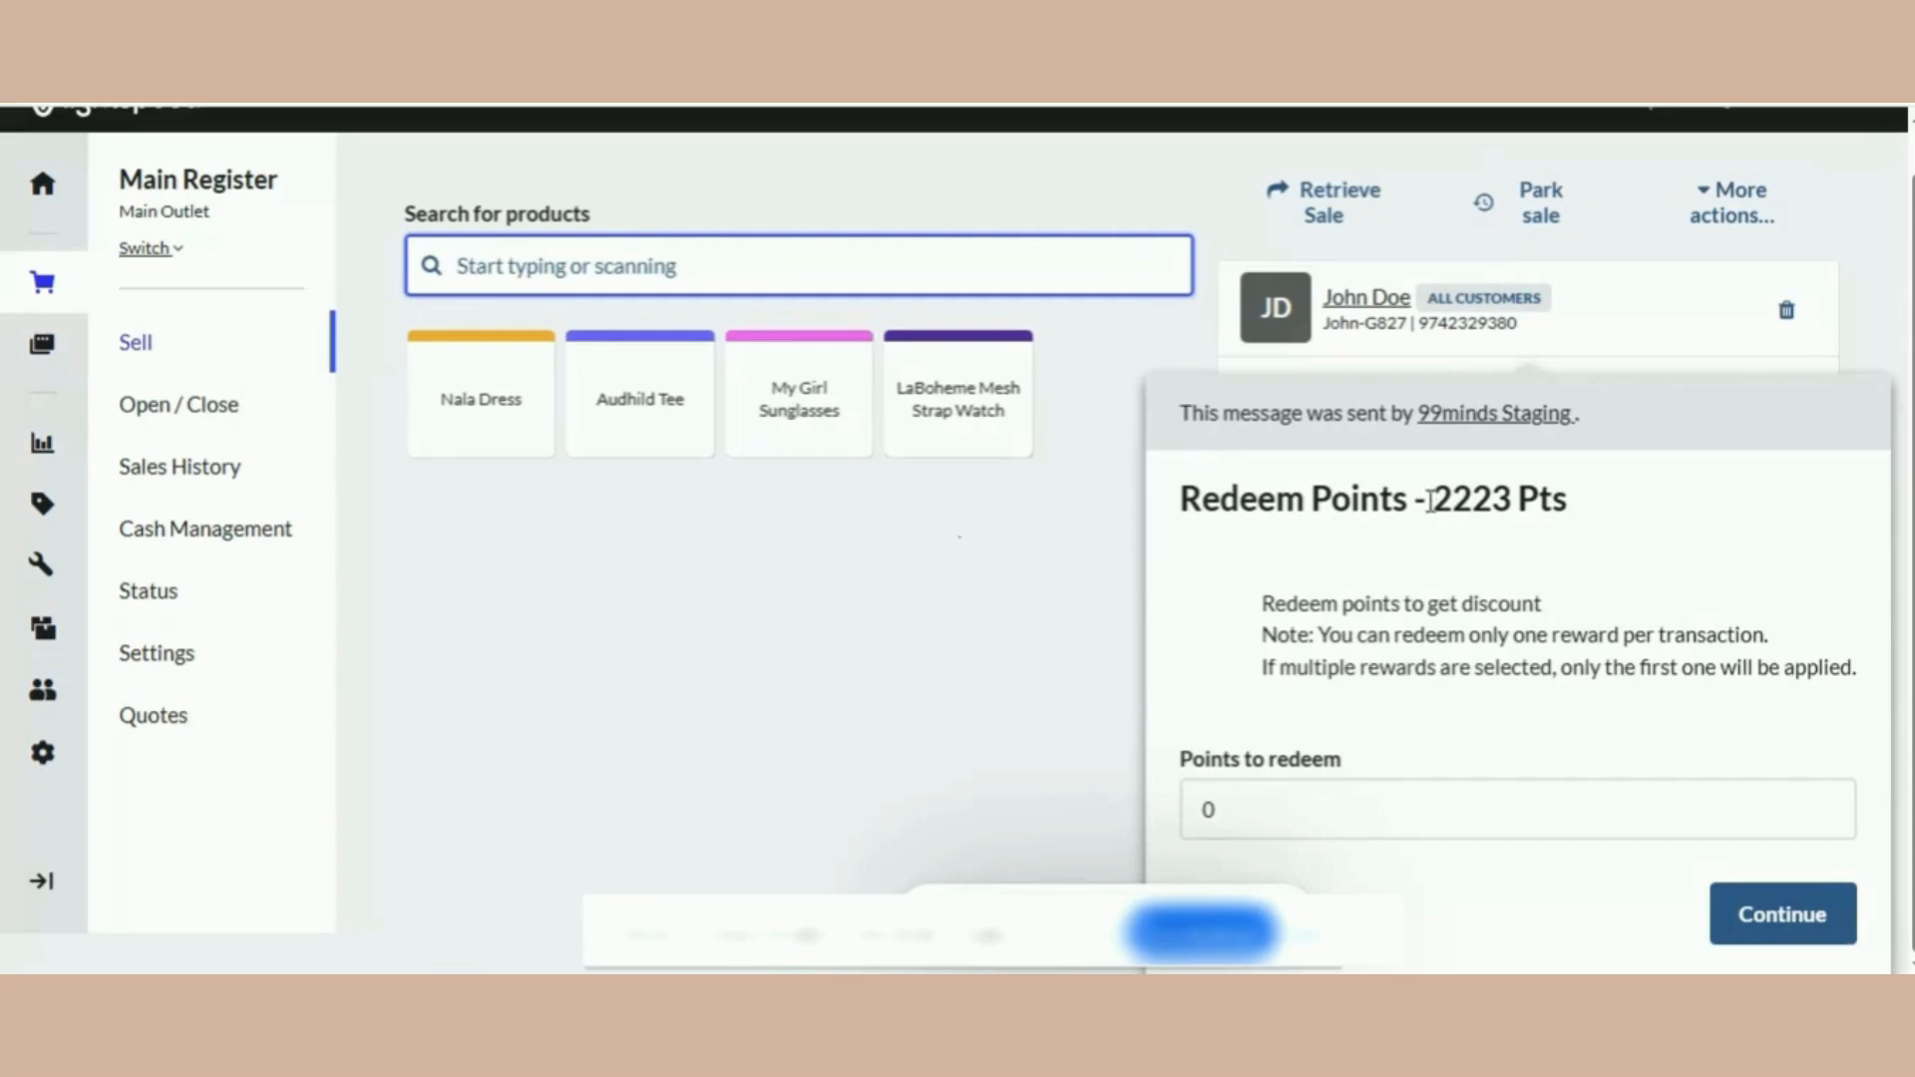
pyautogui.moveTo(1429, 499); pyautogui.dragTo(1517, 499)
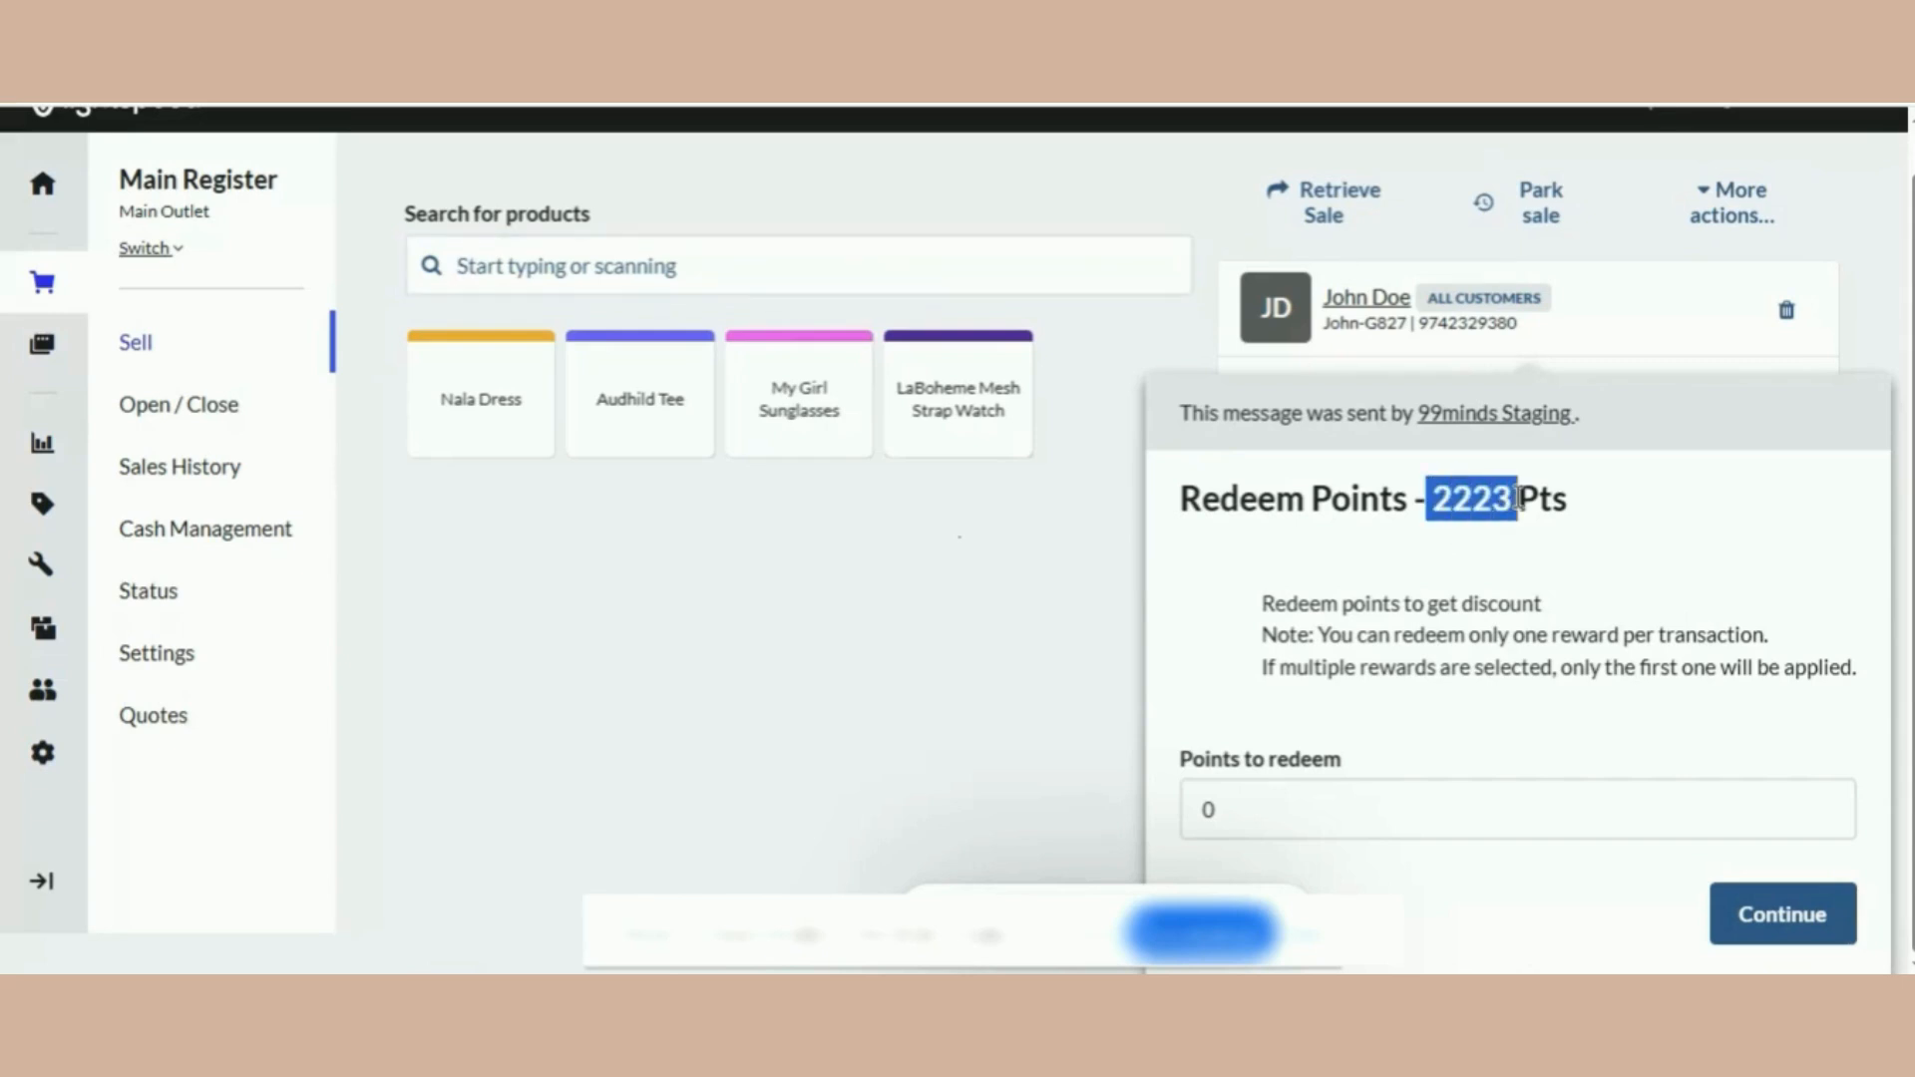
pyautogui.click(1609, 526)
pyautogui.click(1273, 808)
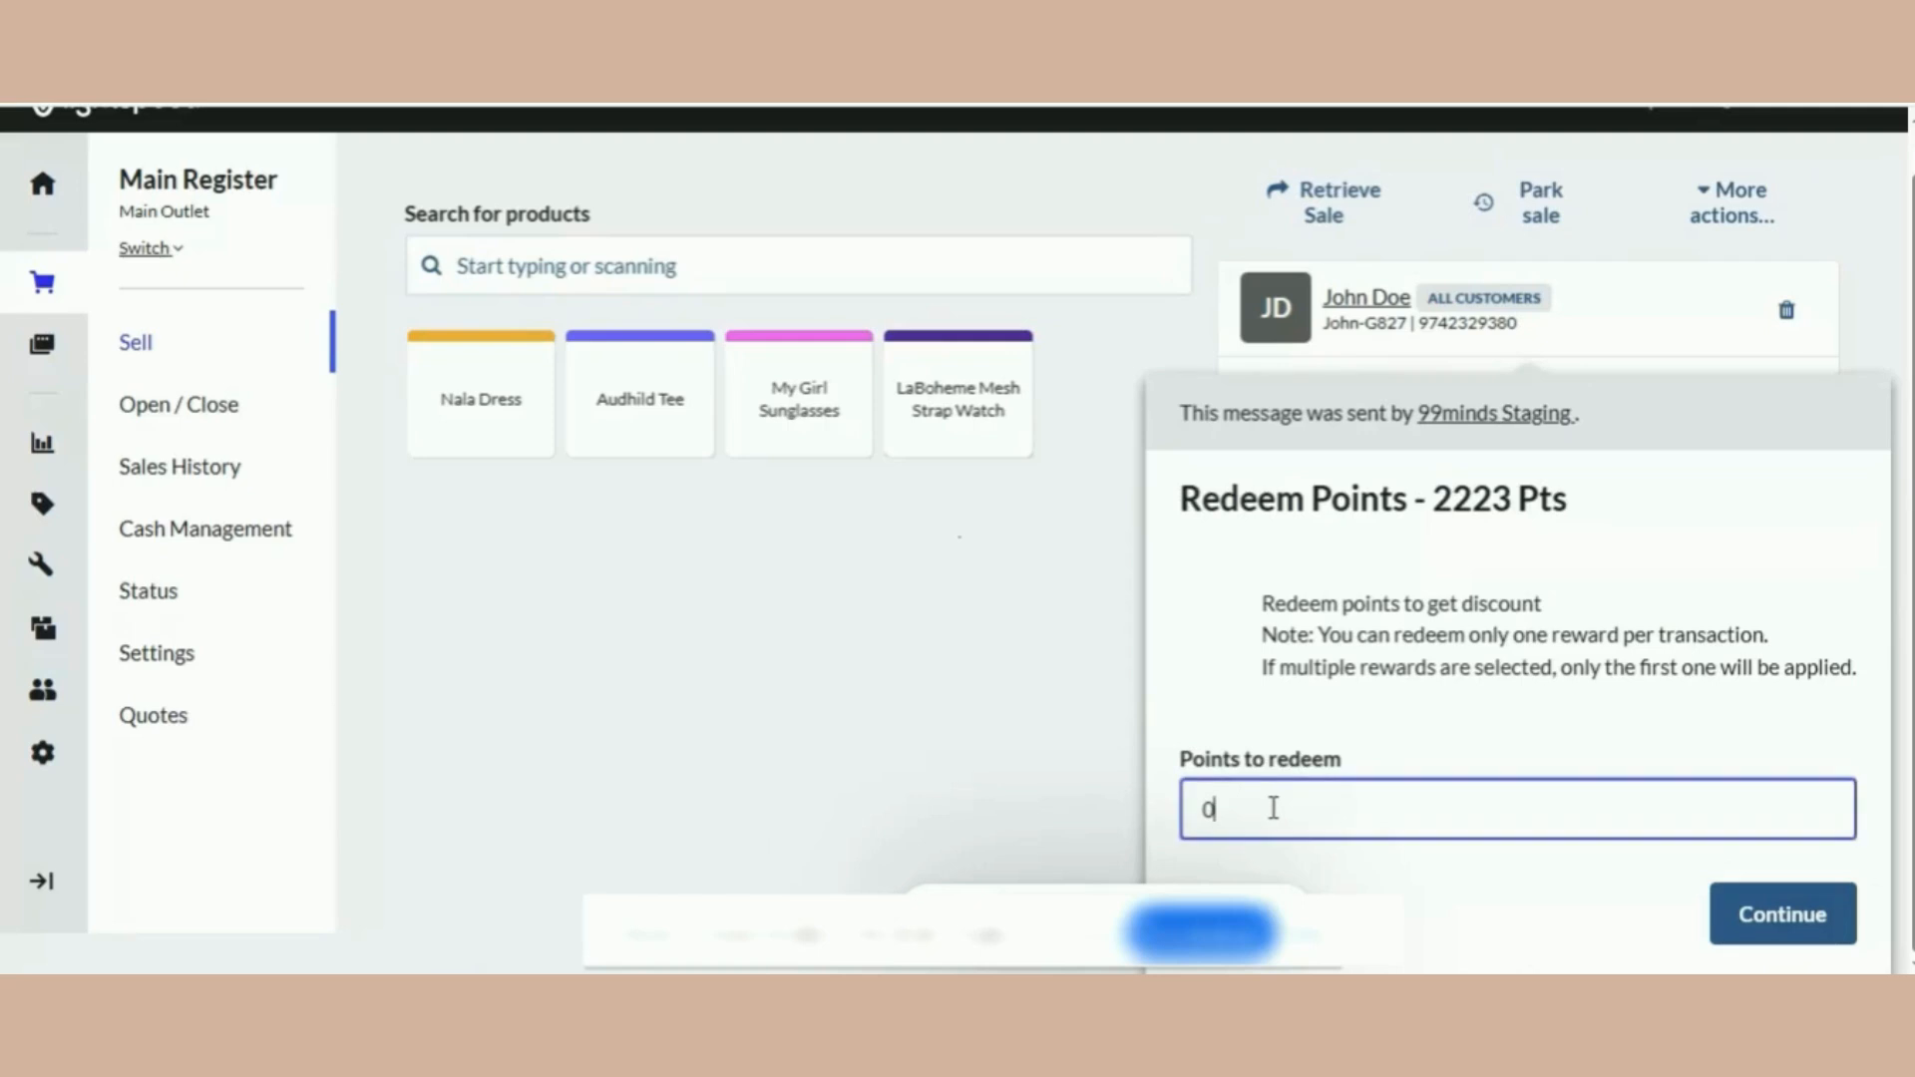
pyautogui.write('100')
pyautogui.click(1783, 914)
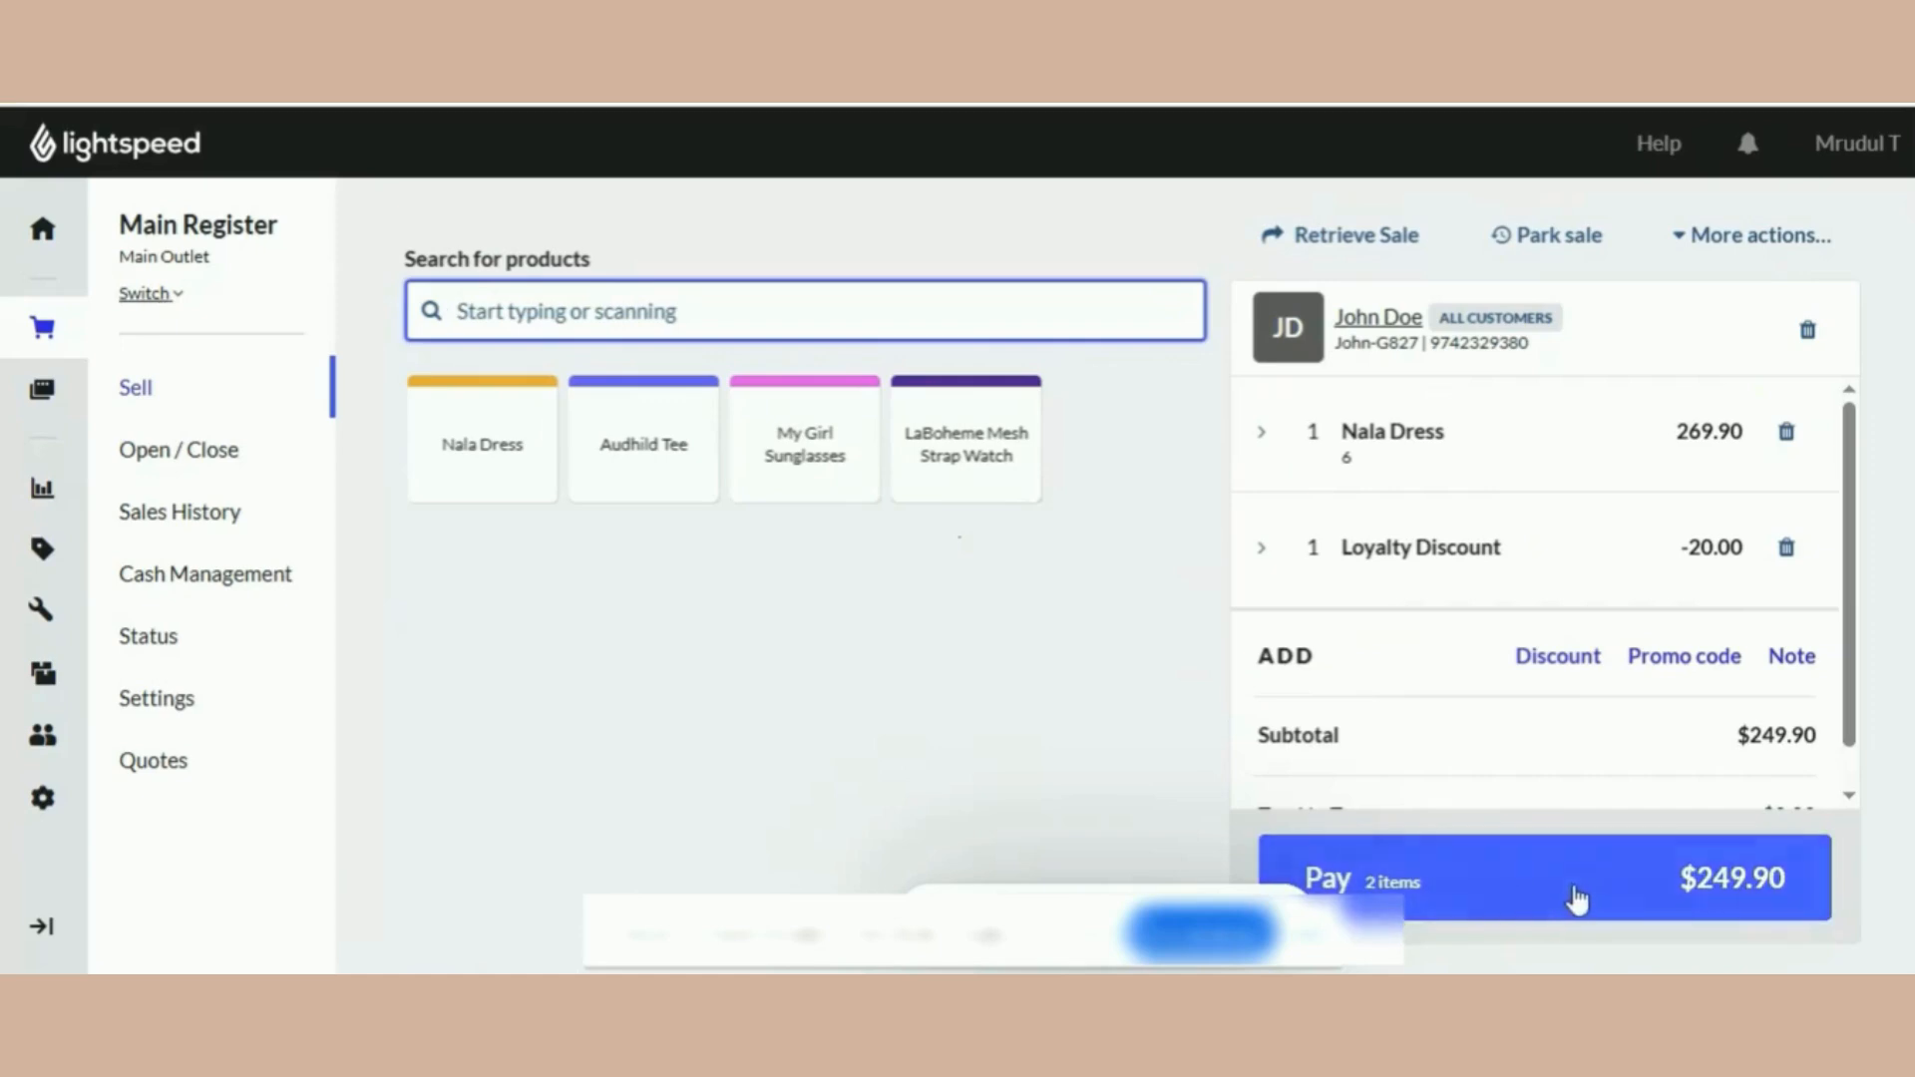
# Pay the full amount of the discounted sale in cash and complete the sale
pyautogui.click(1574, 886)
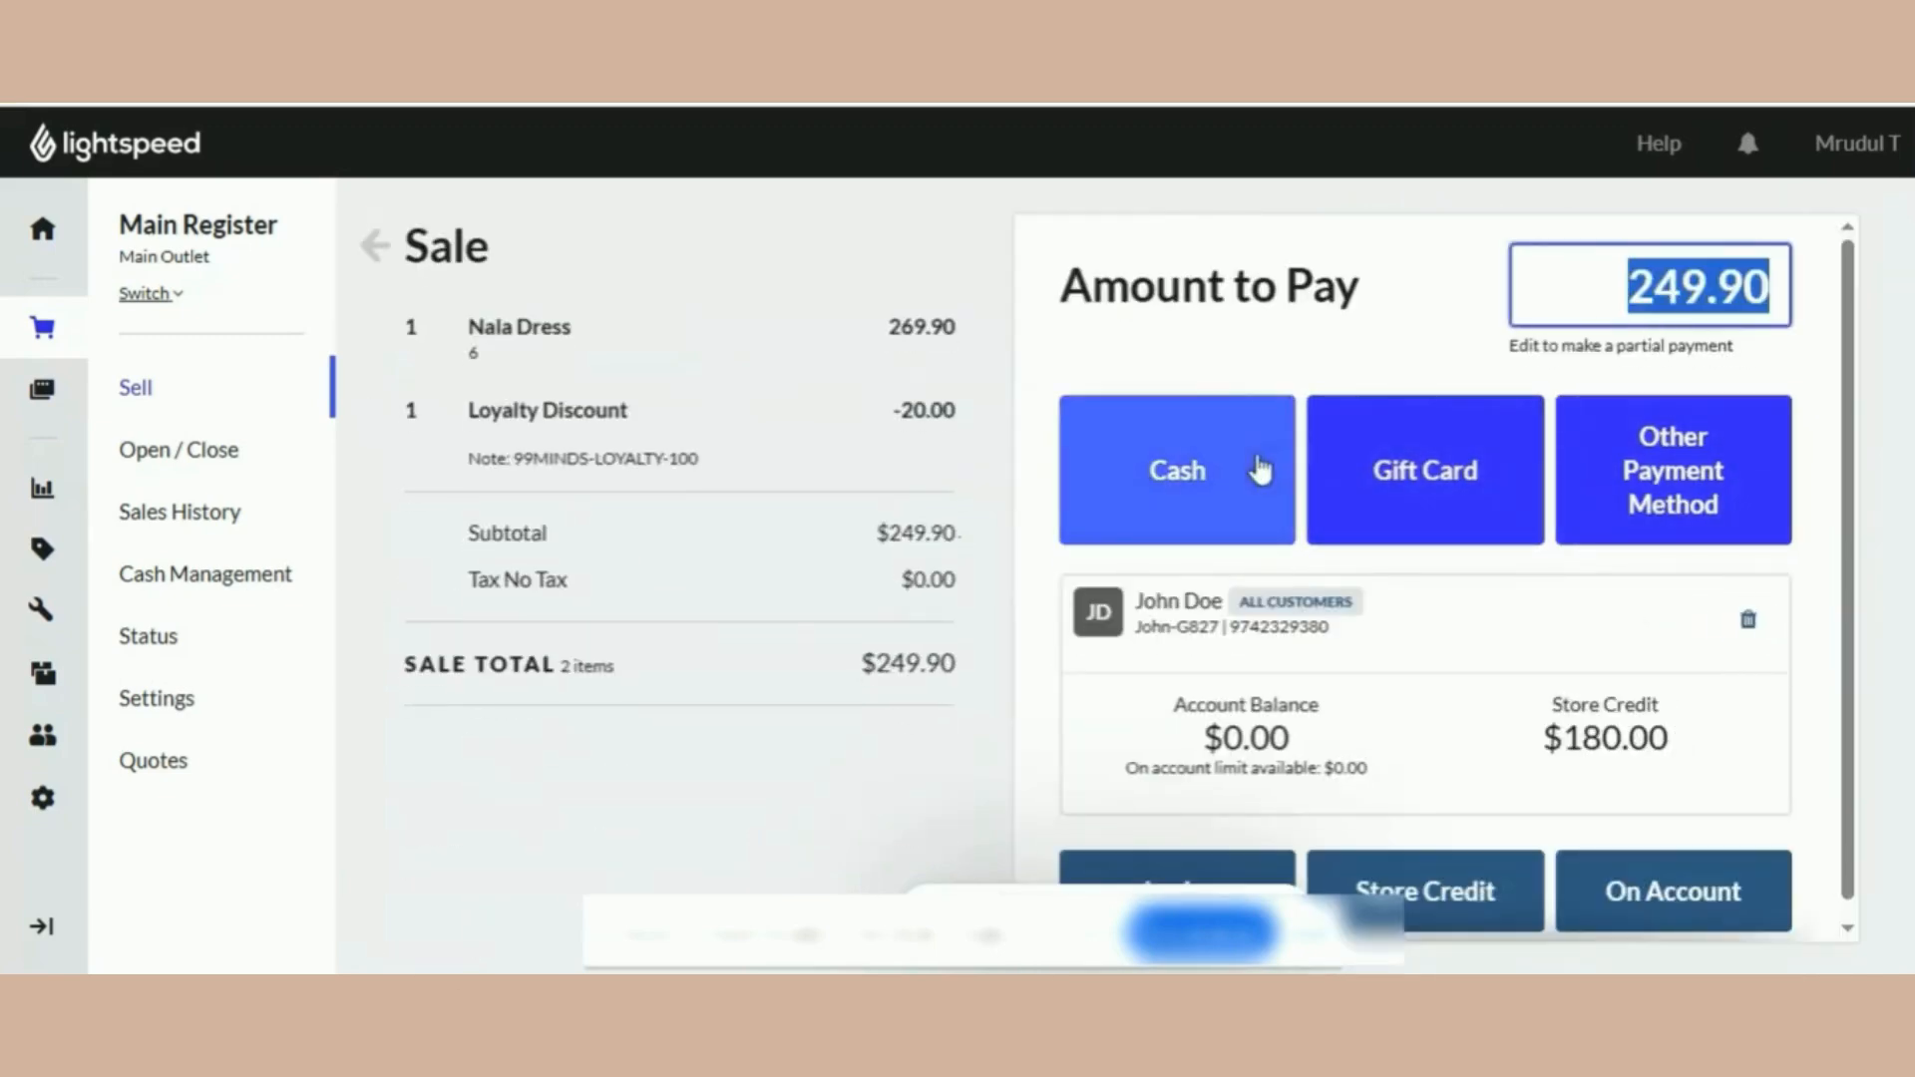
pyautogui.doubleClick(906, 415)
pyautogui.click(1137, 512)
pyautogui.click(930, 605)
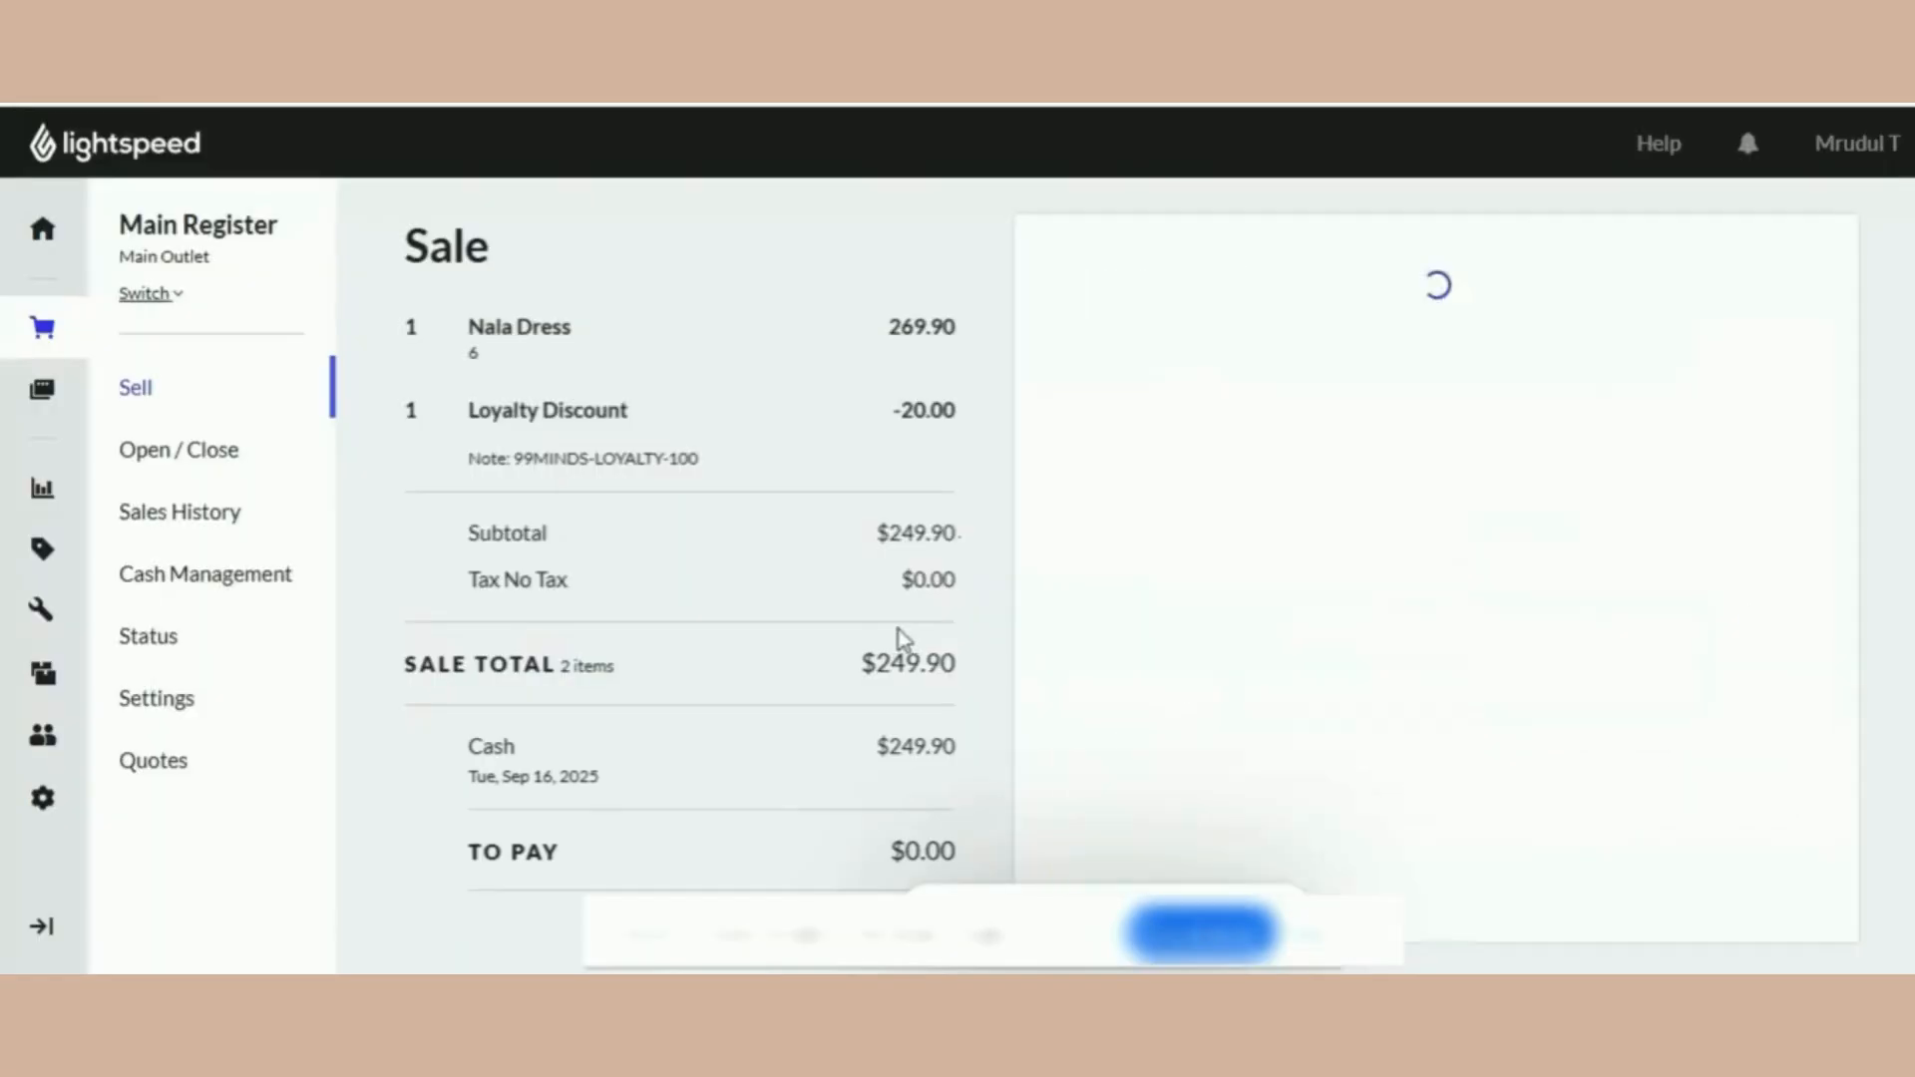
pyautogui.click(1450, 901)
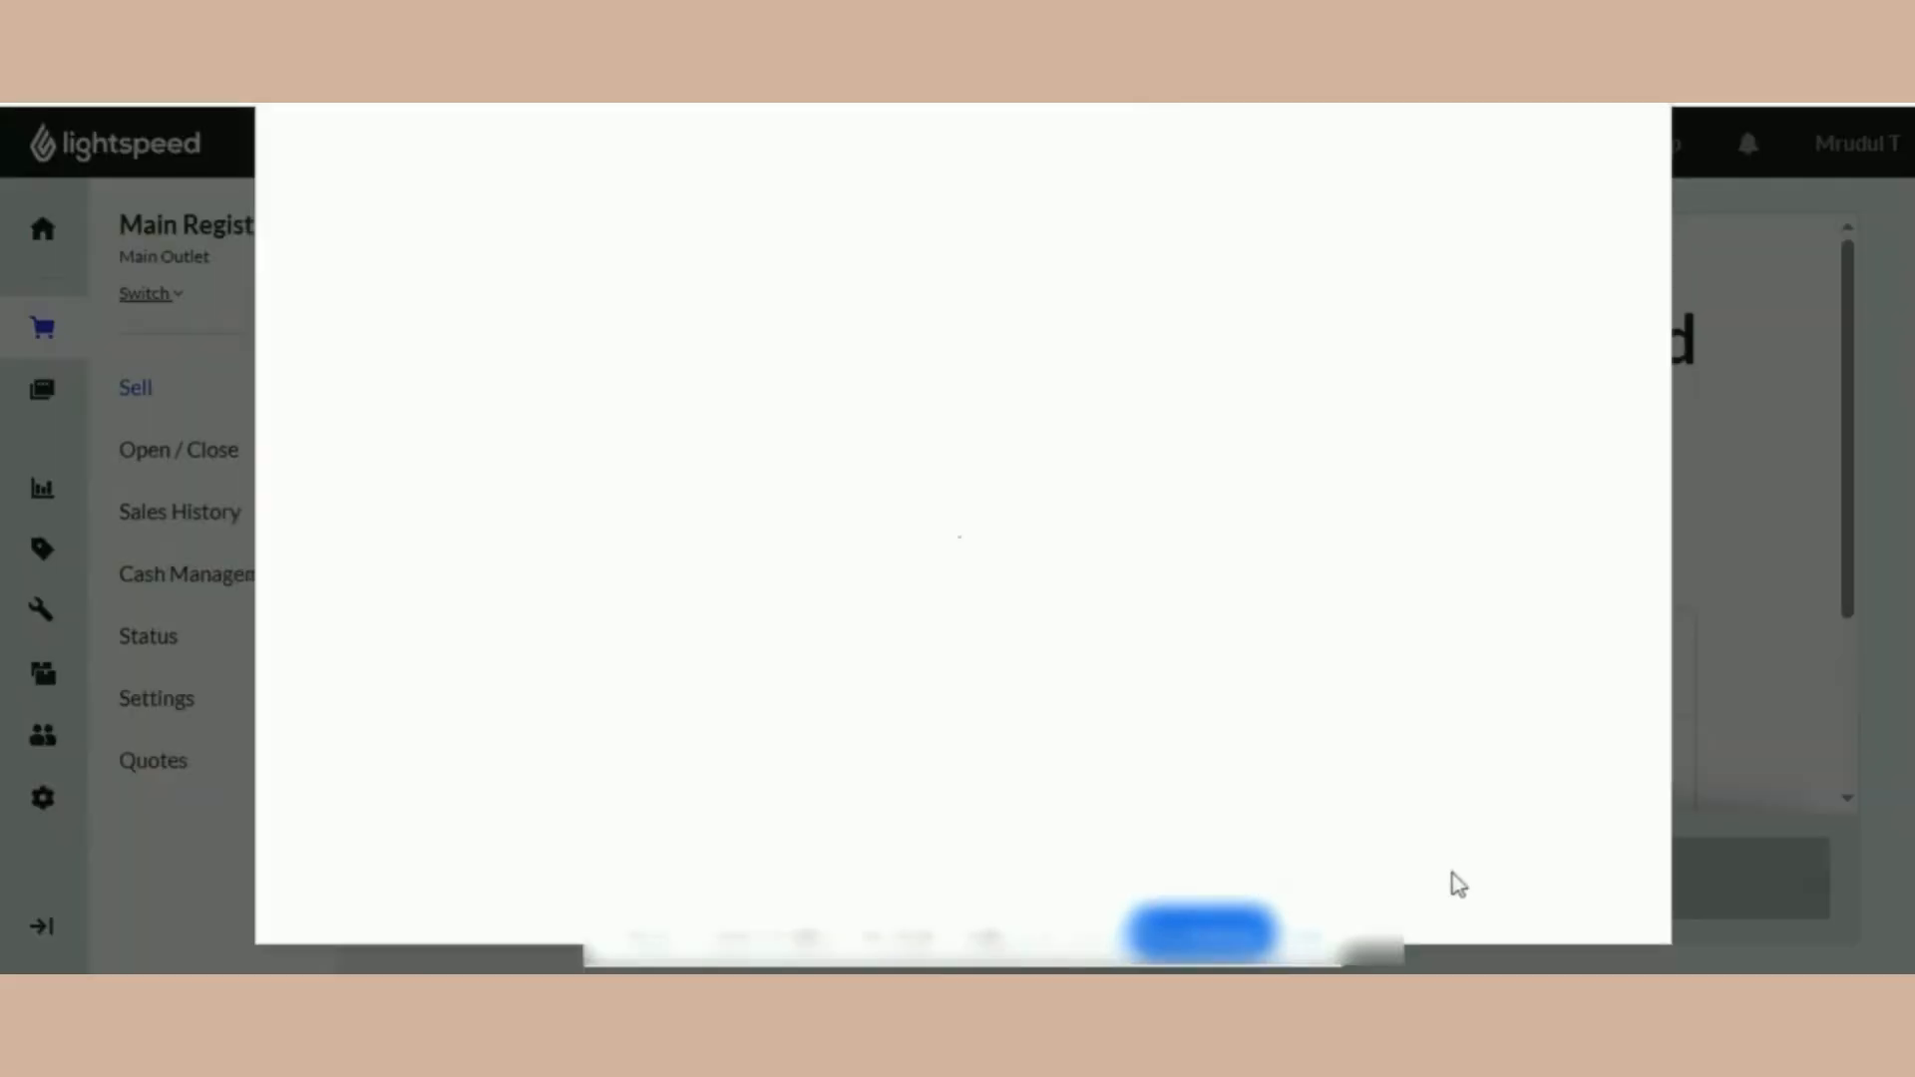
pyautogui.click(1586, 887)
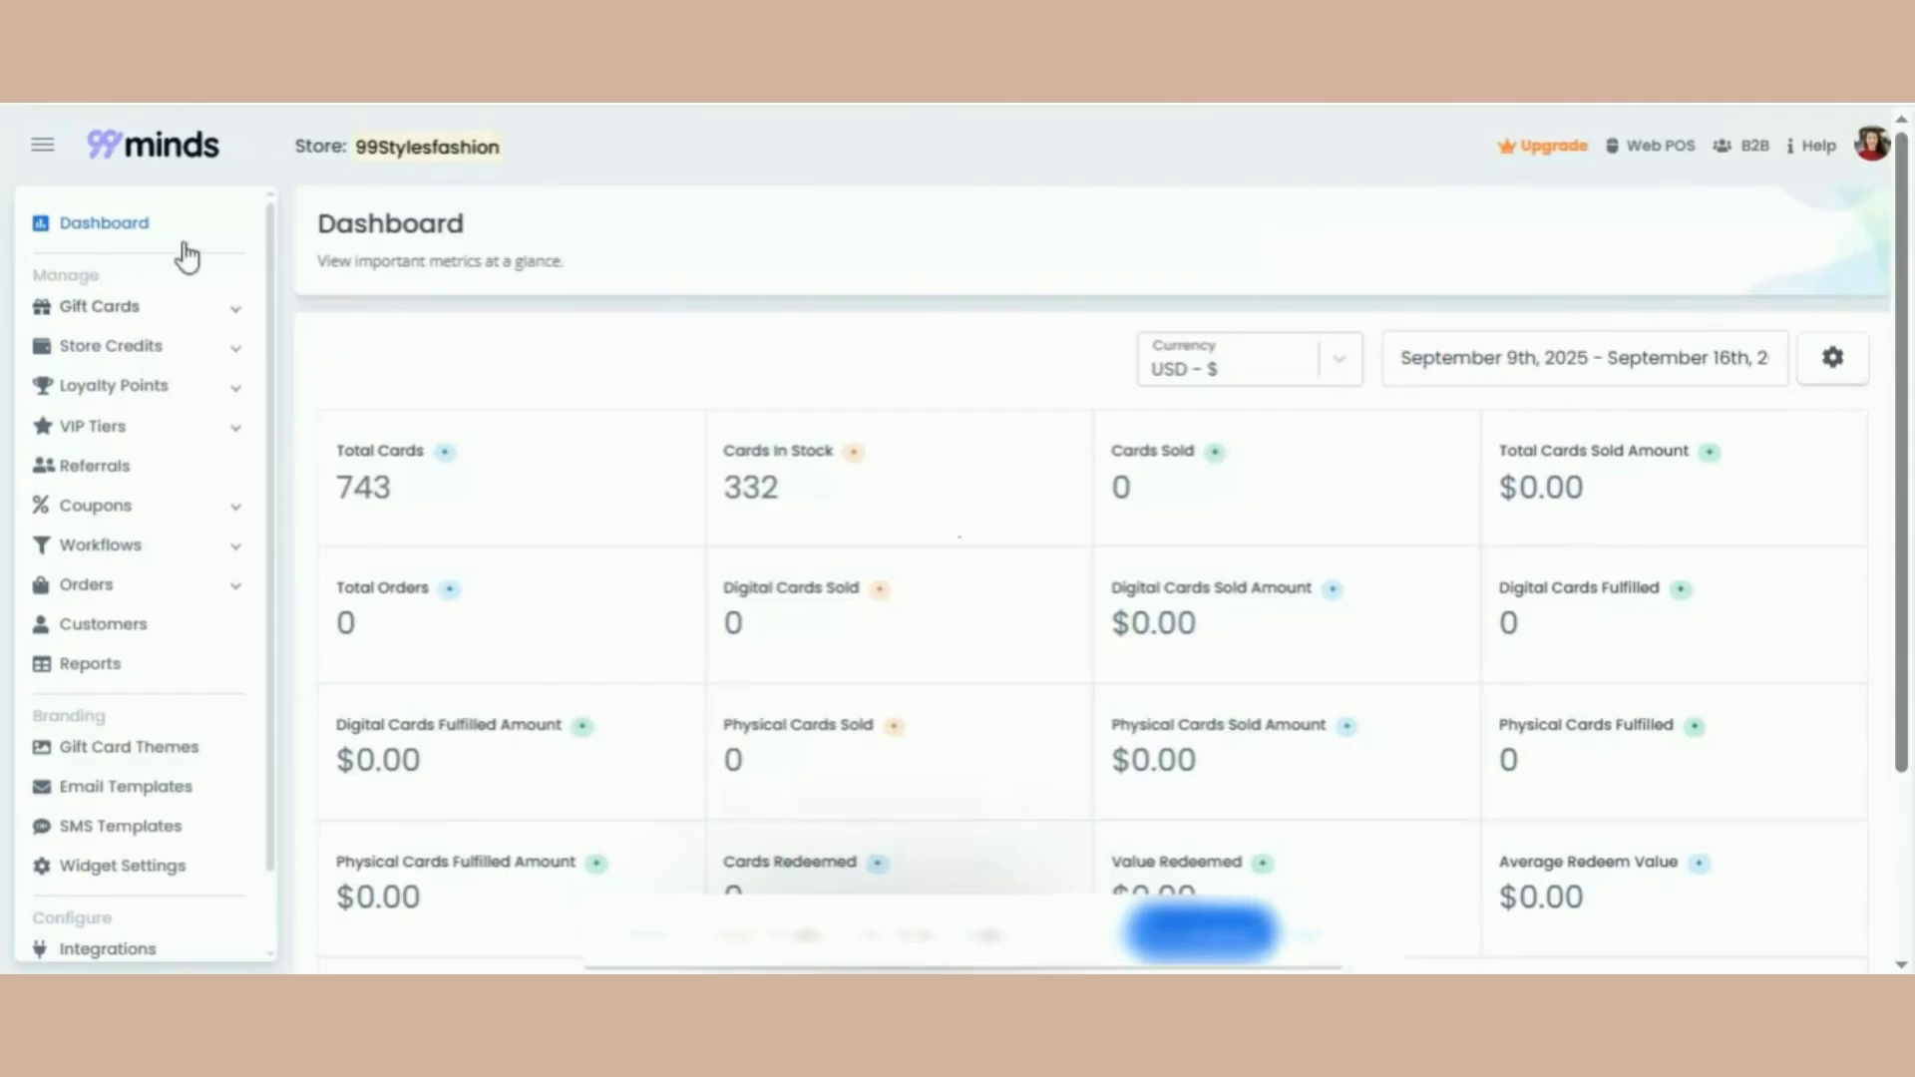
# Switch to 99minds and filter the Customers list by name using the sale customer's first name
pyautogui.click(103, 624)
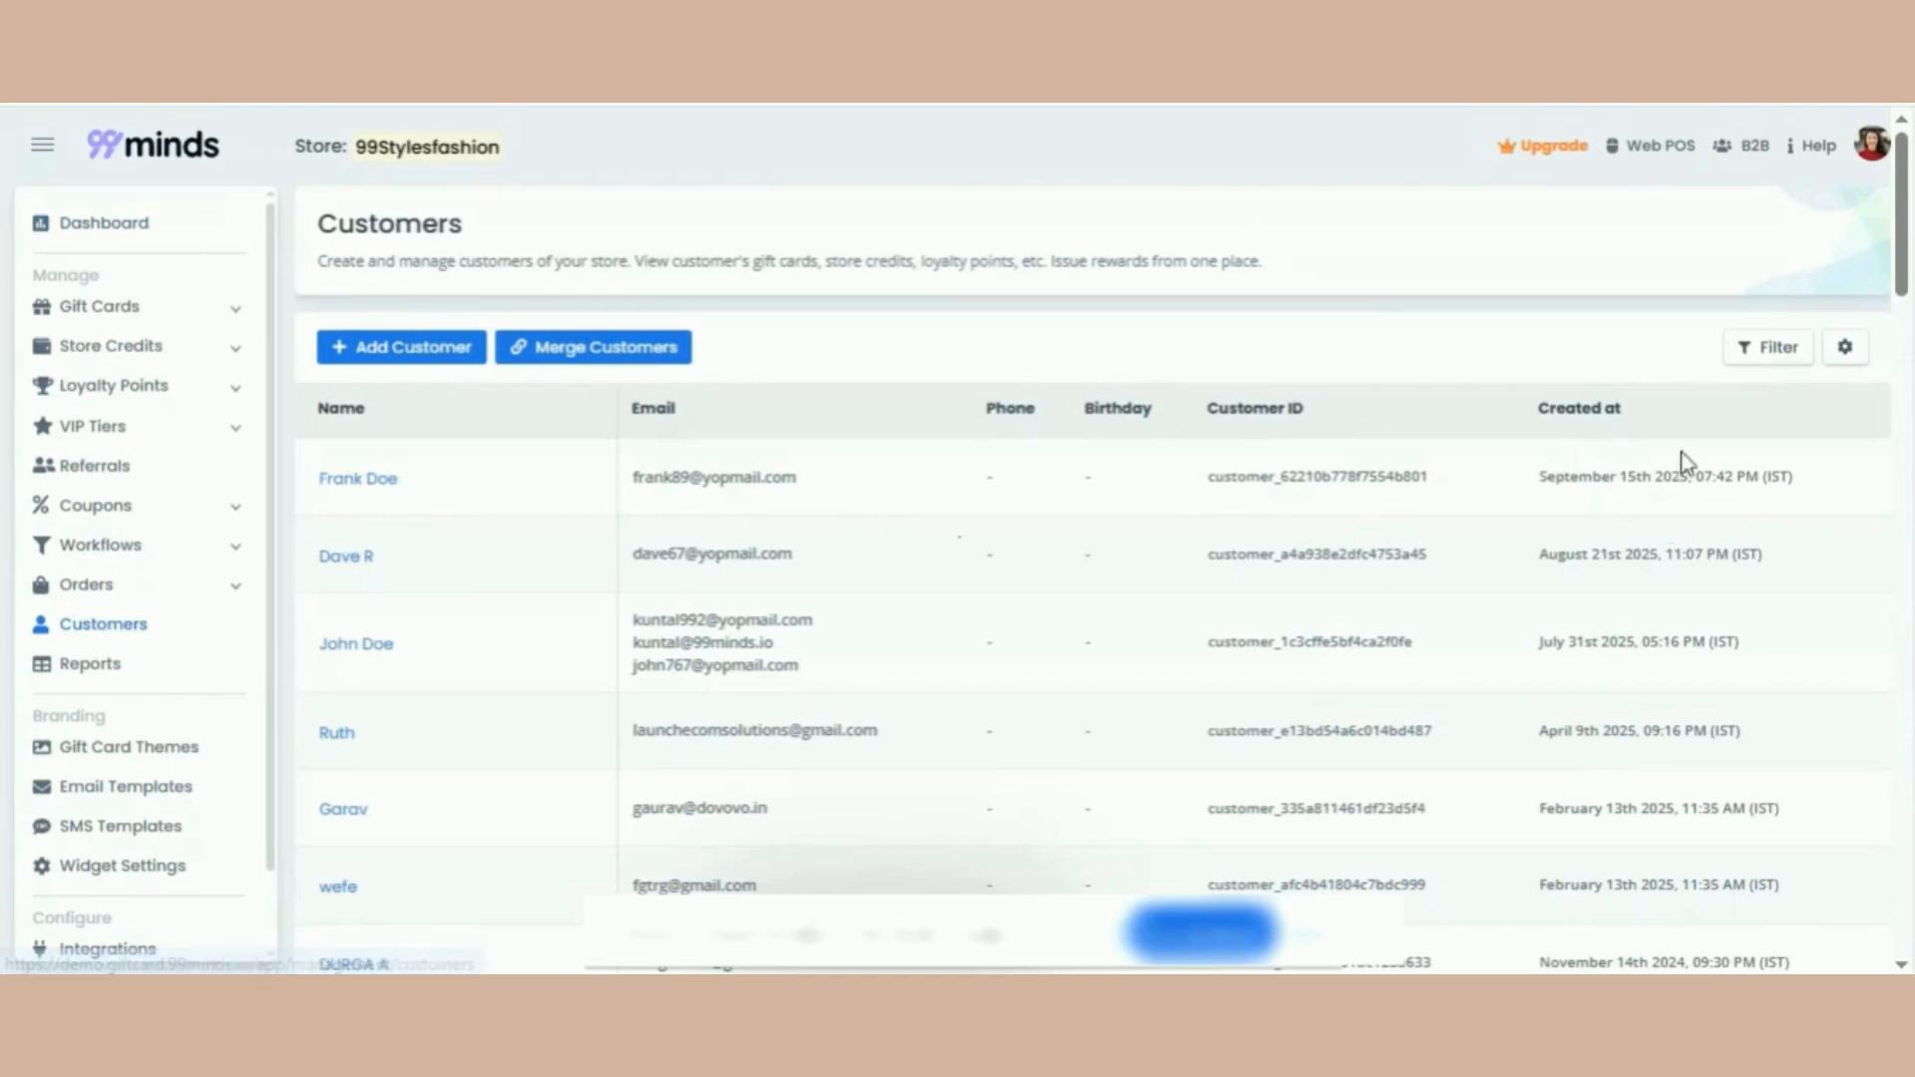
pyautogui.click(1769, 347)
pyautogui.click(1415, 448)
pyautogui.click(1466, 497)
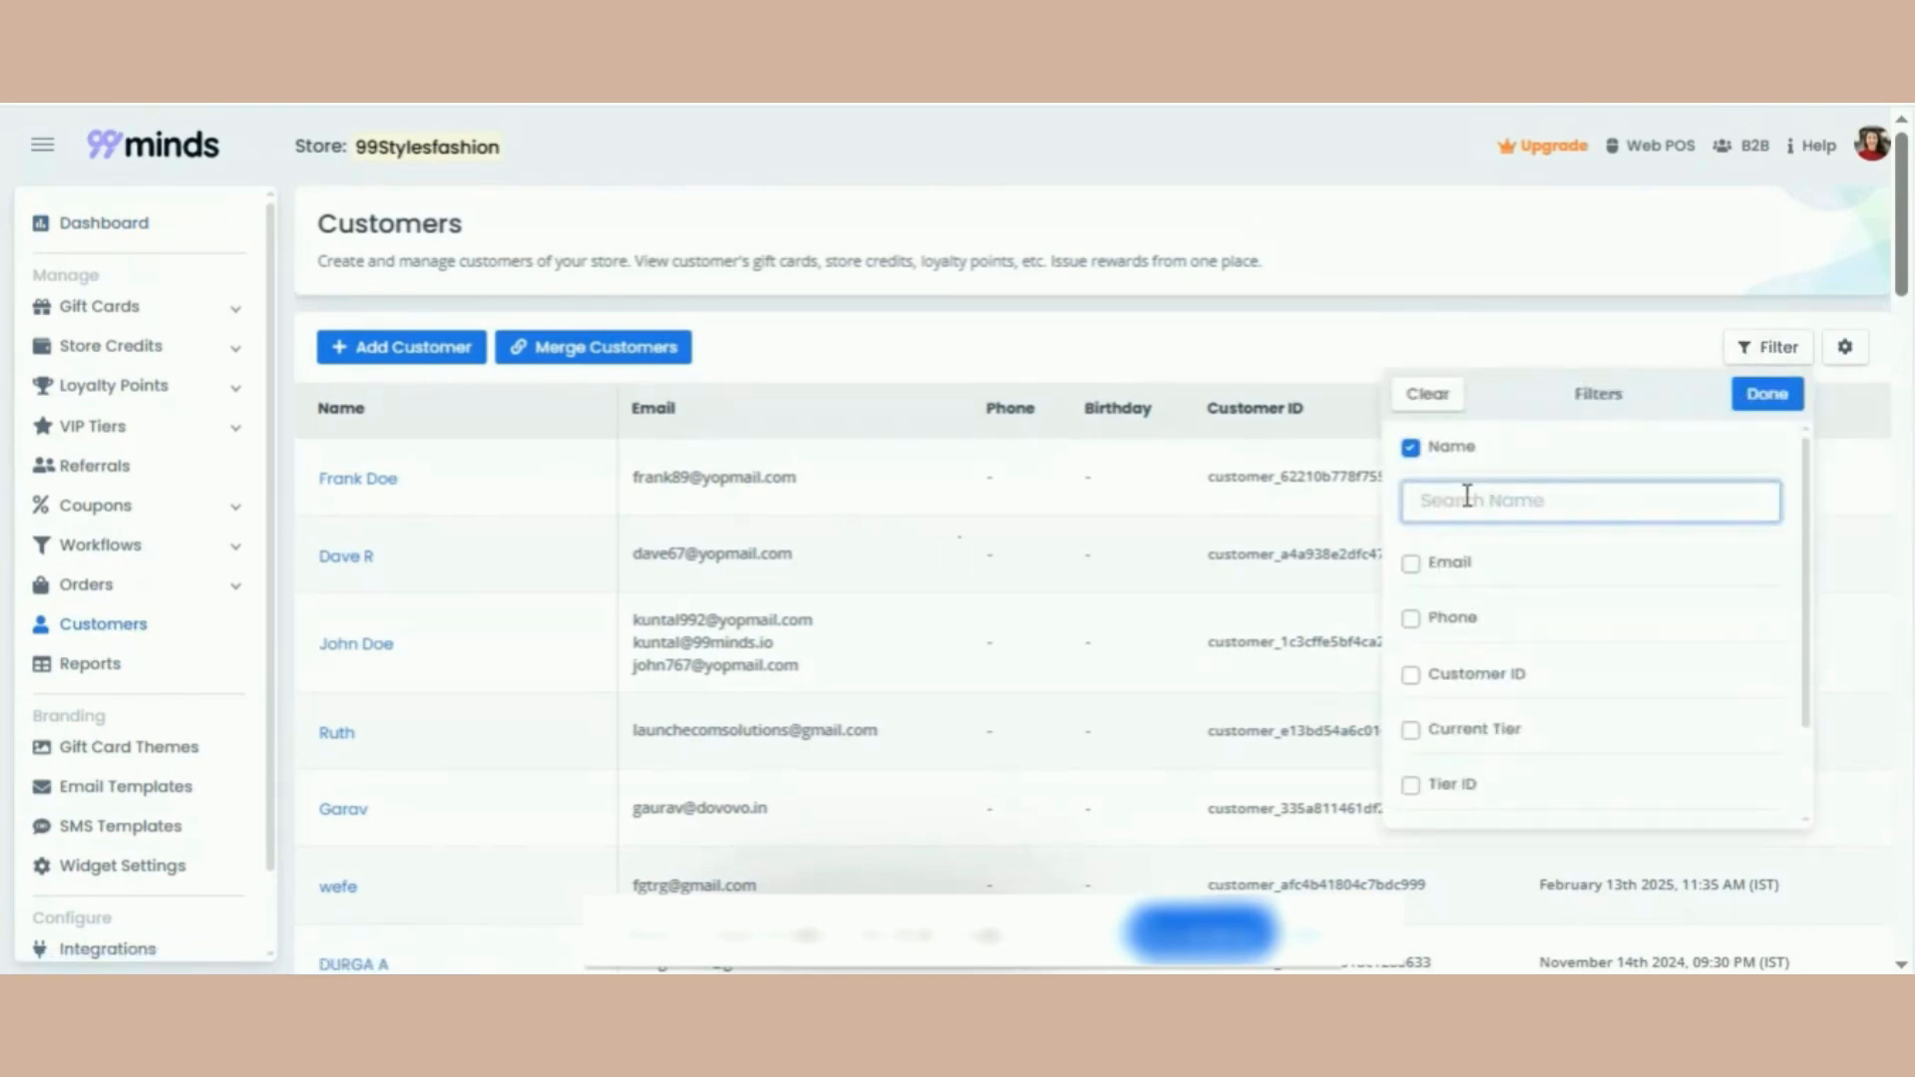
pyautogui.write('john')
pyautogui.press('Return')
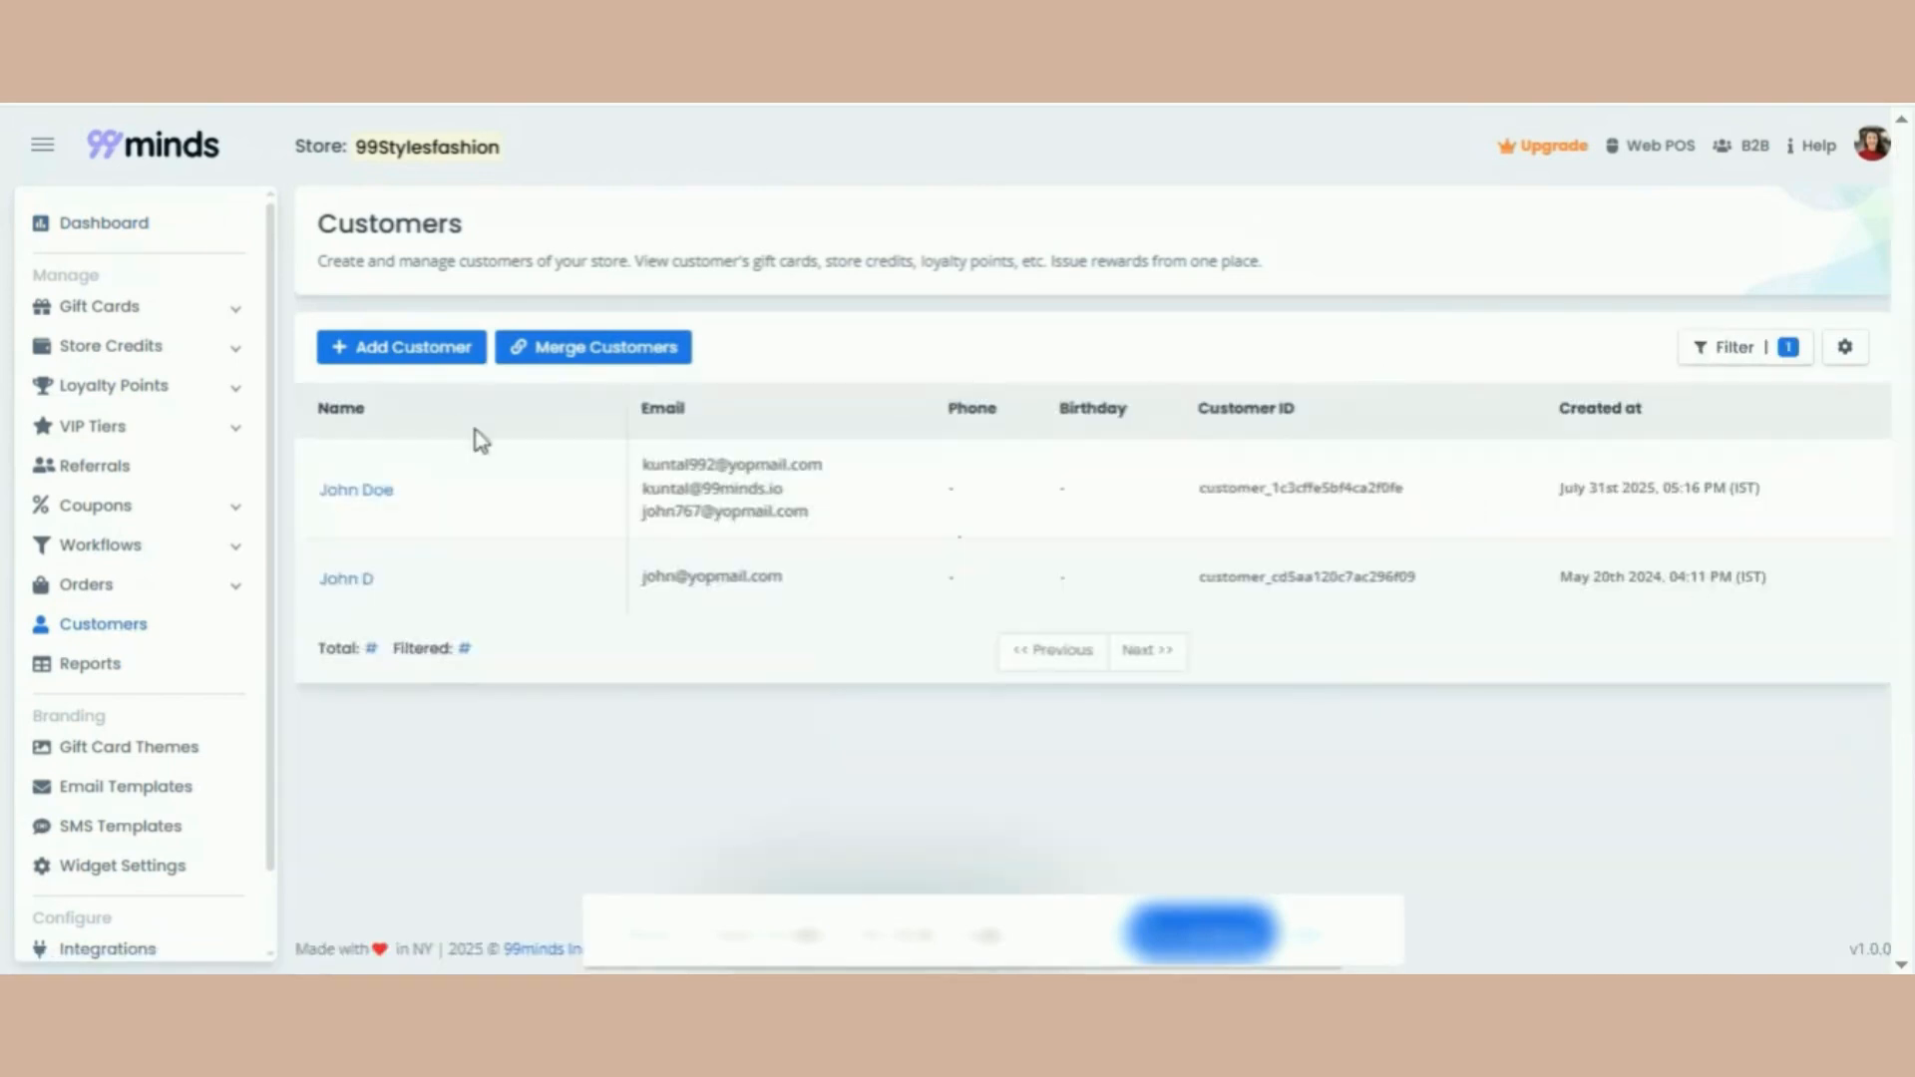
# Check the points and date of the latest redemption in the sale customer's loyalty card details, and return to the dashboard
pyautogui.click(367, 494)
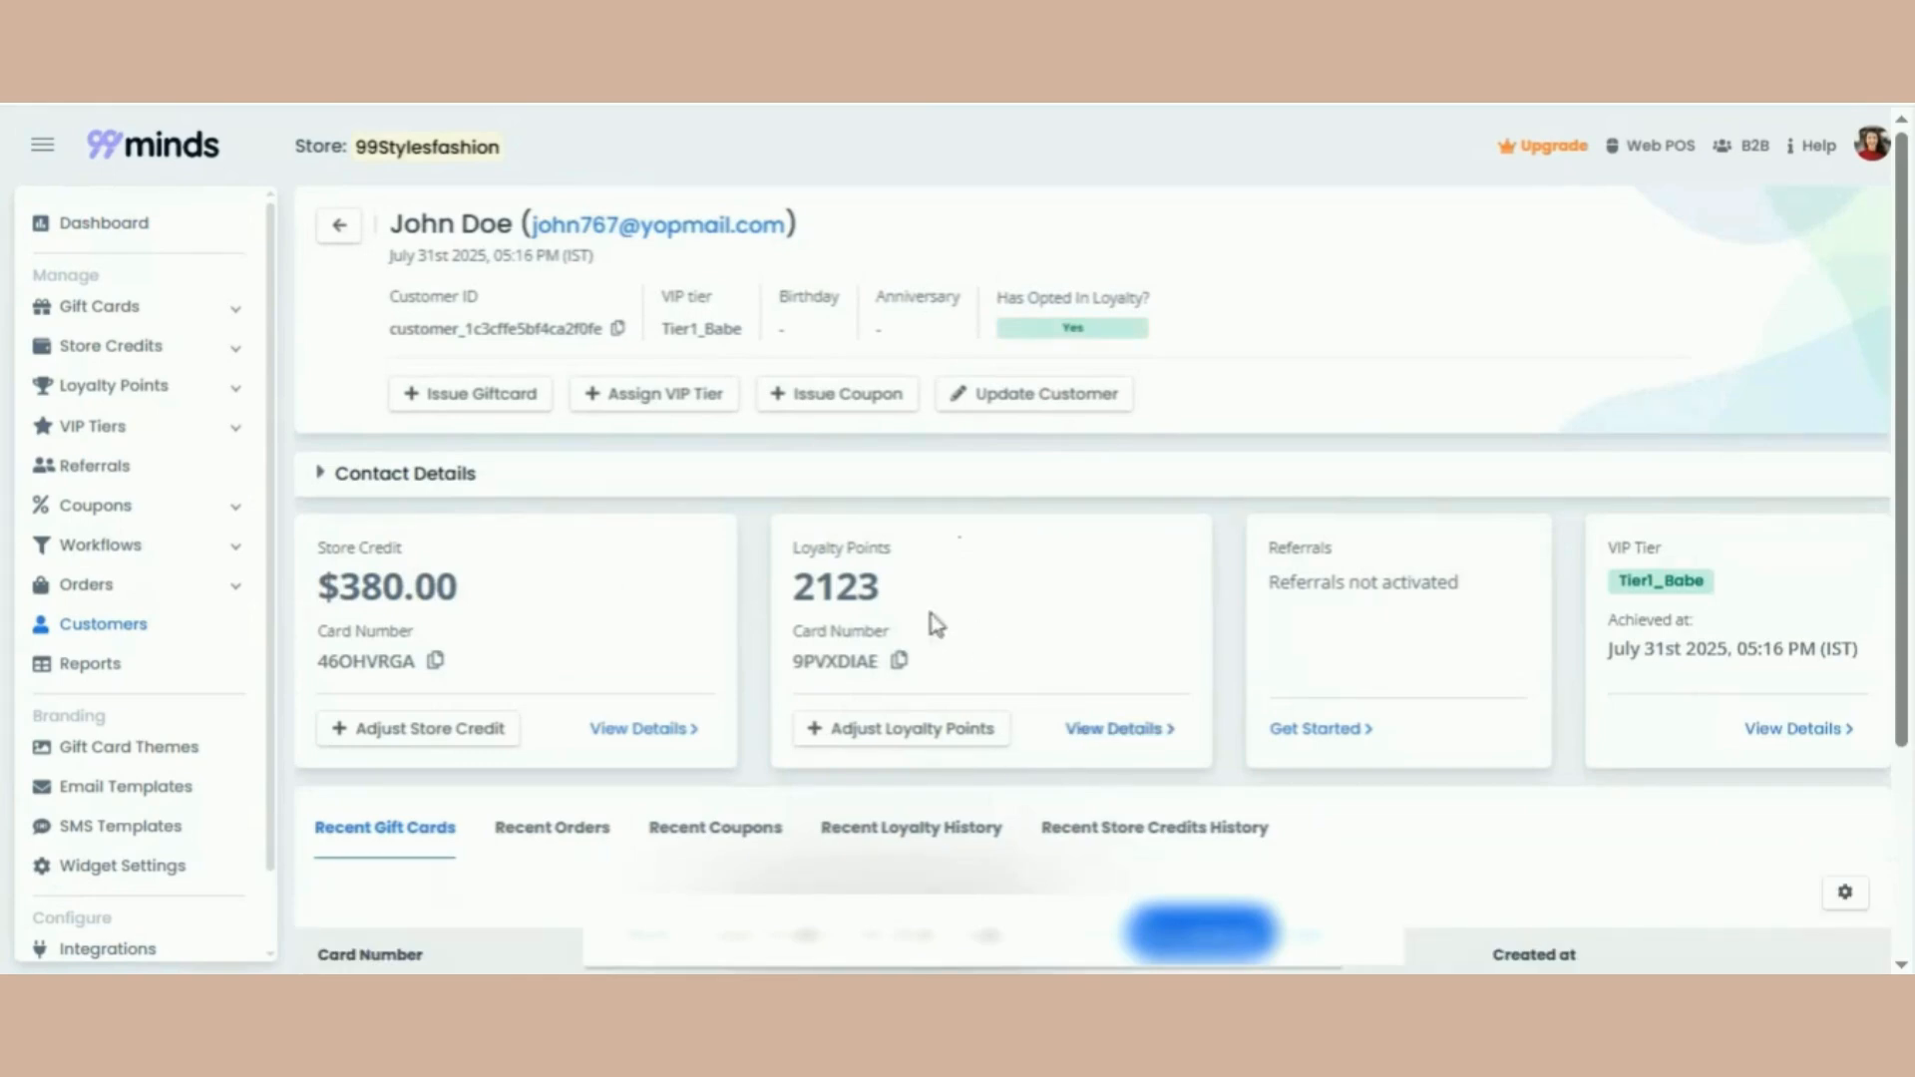
pyautogui.click(1120, 731)
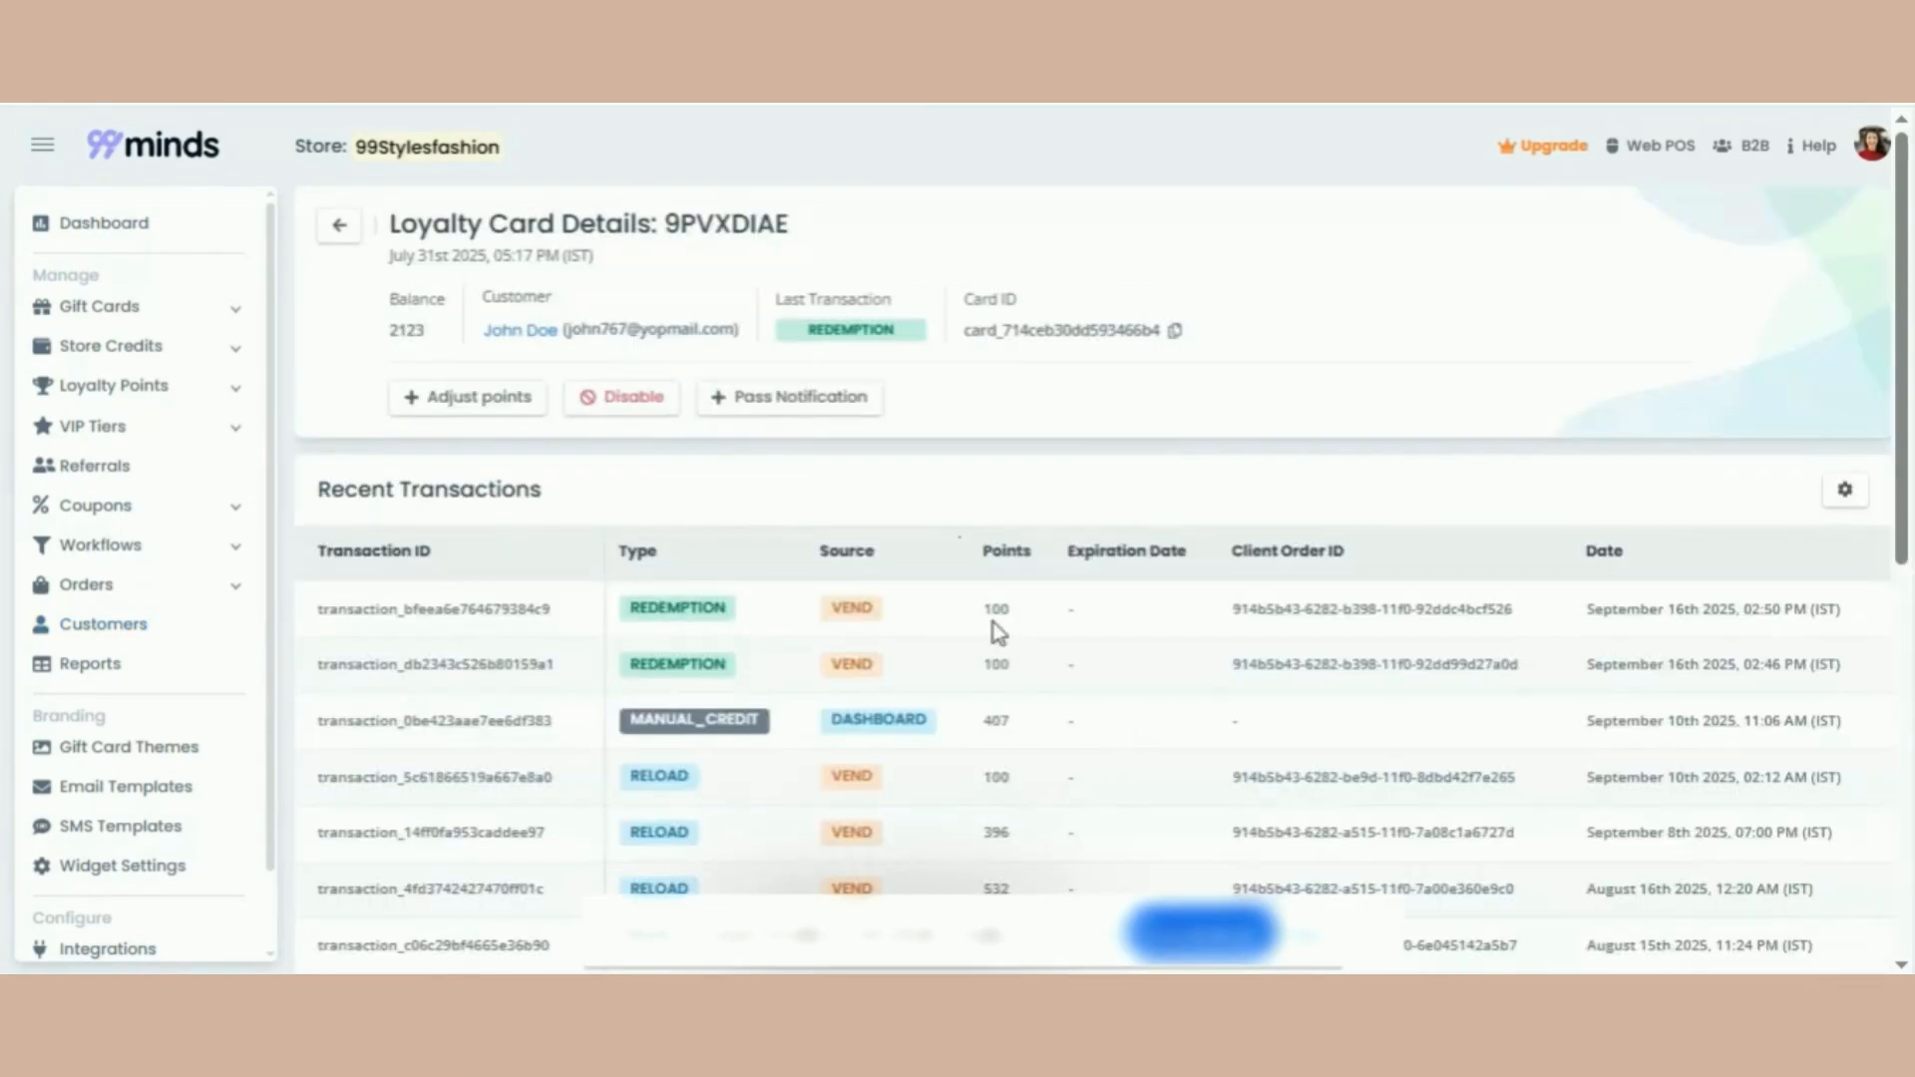
pyautogui.doubleClick(987, 610)
pyautogui.moveTo(1584, 610); pyautogui.dragTo(1817, 606)
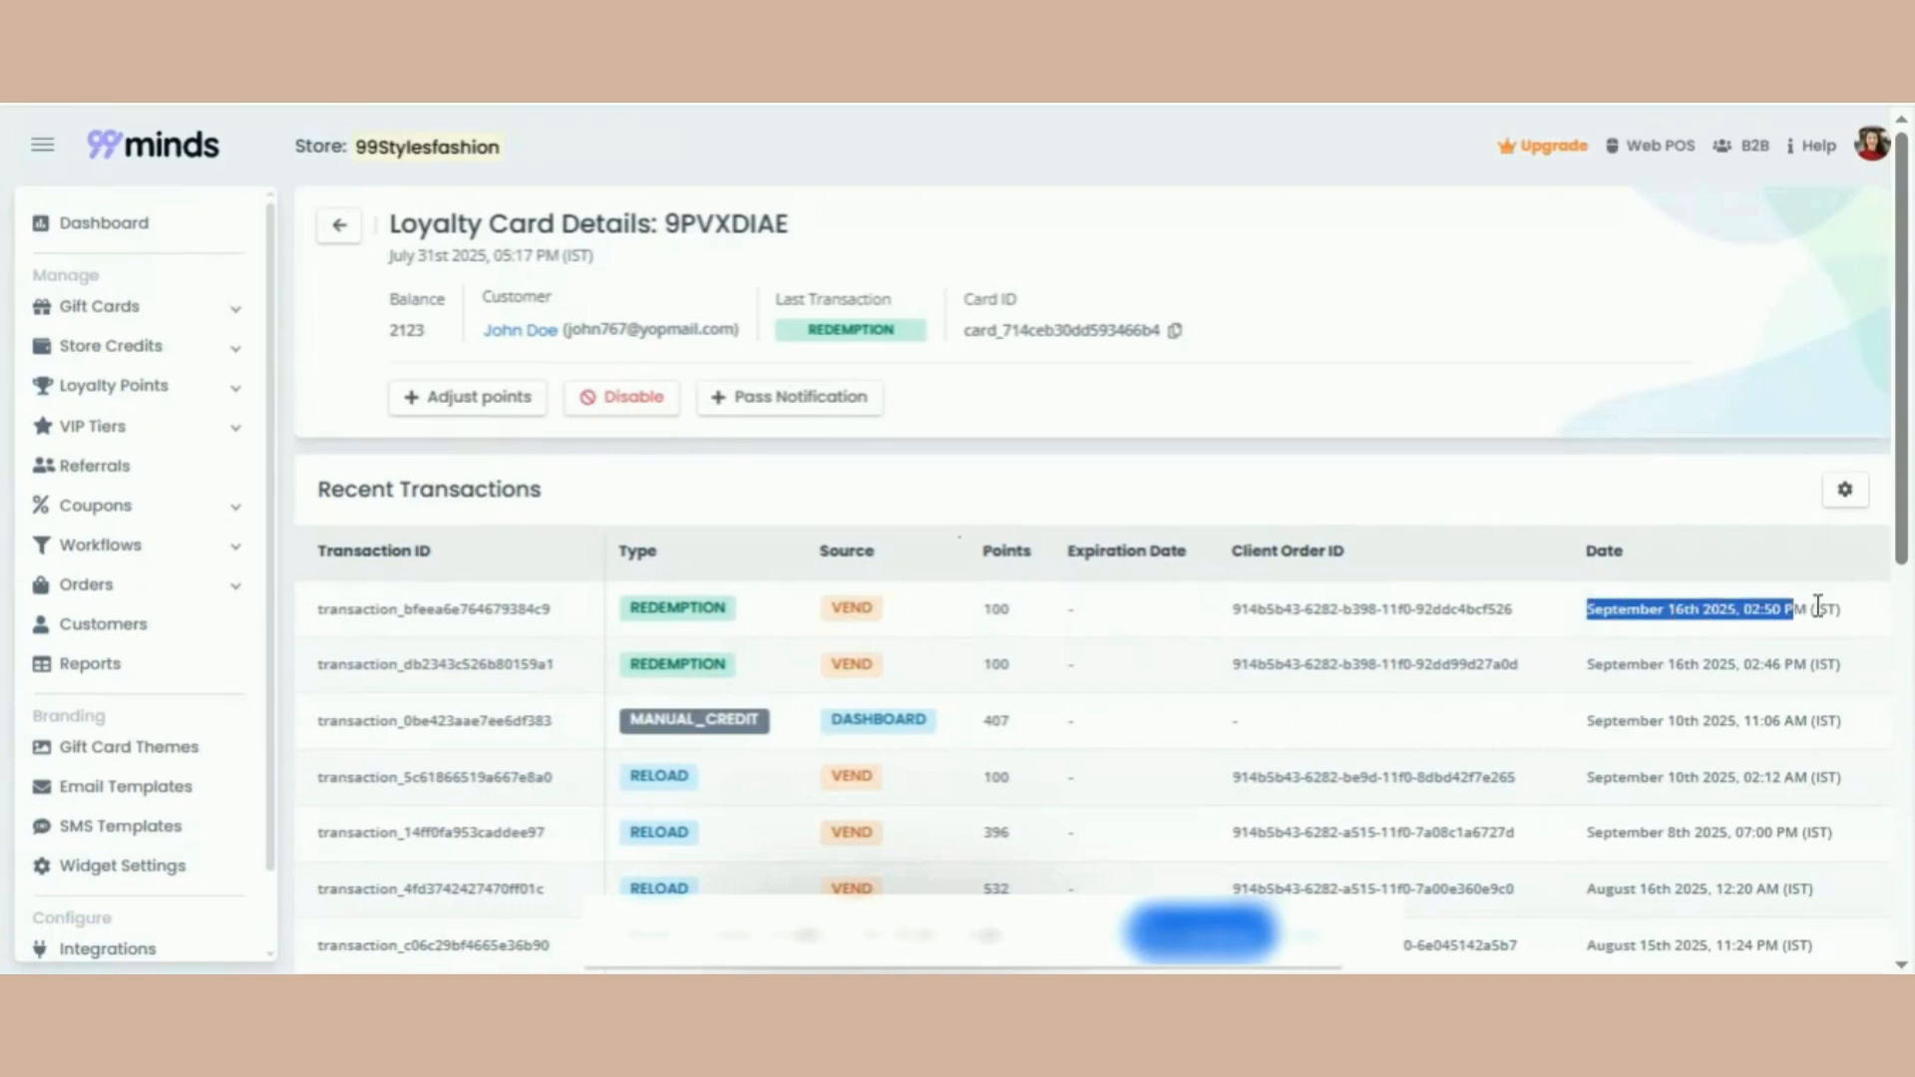
pyautogui.click(976, 615)
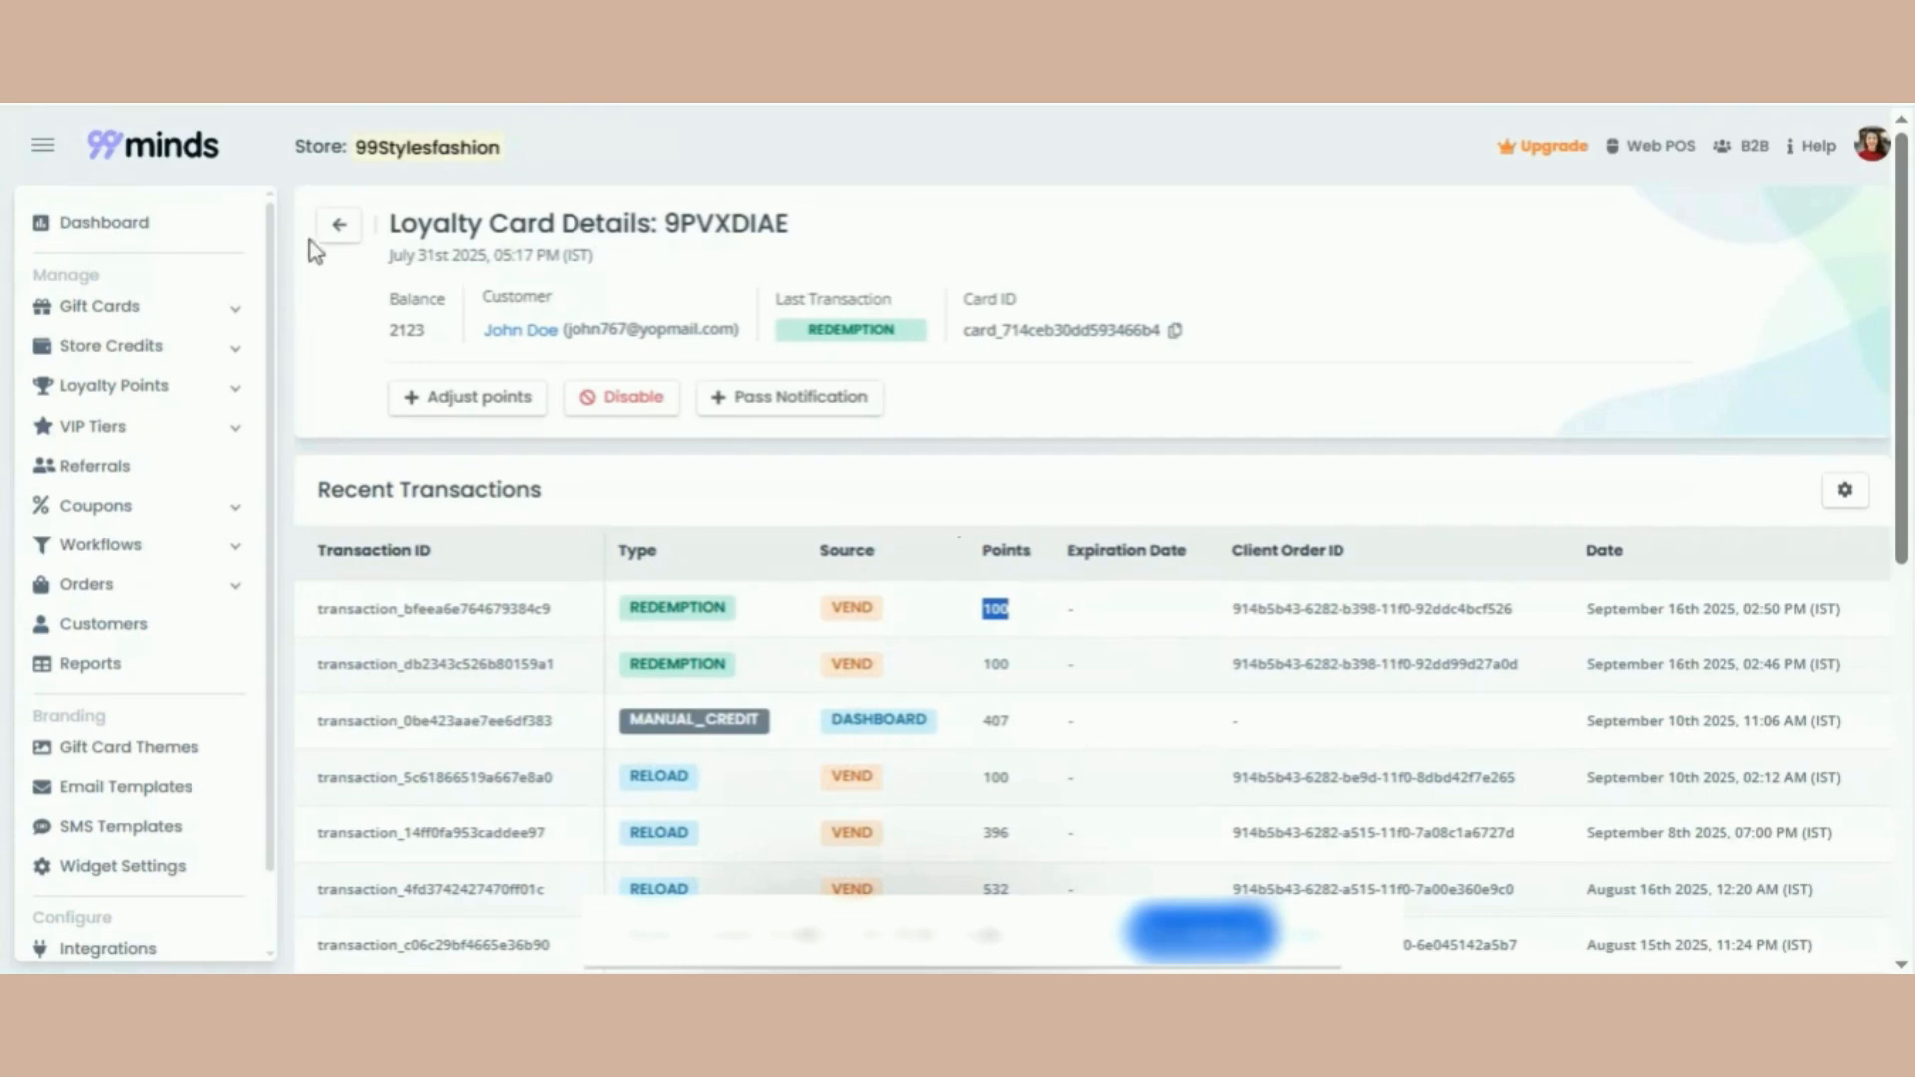
pyautogui.click(112, 226)
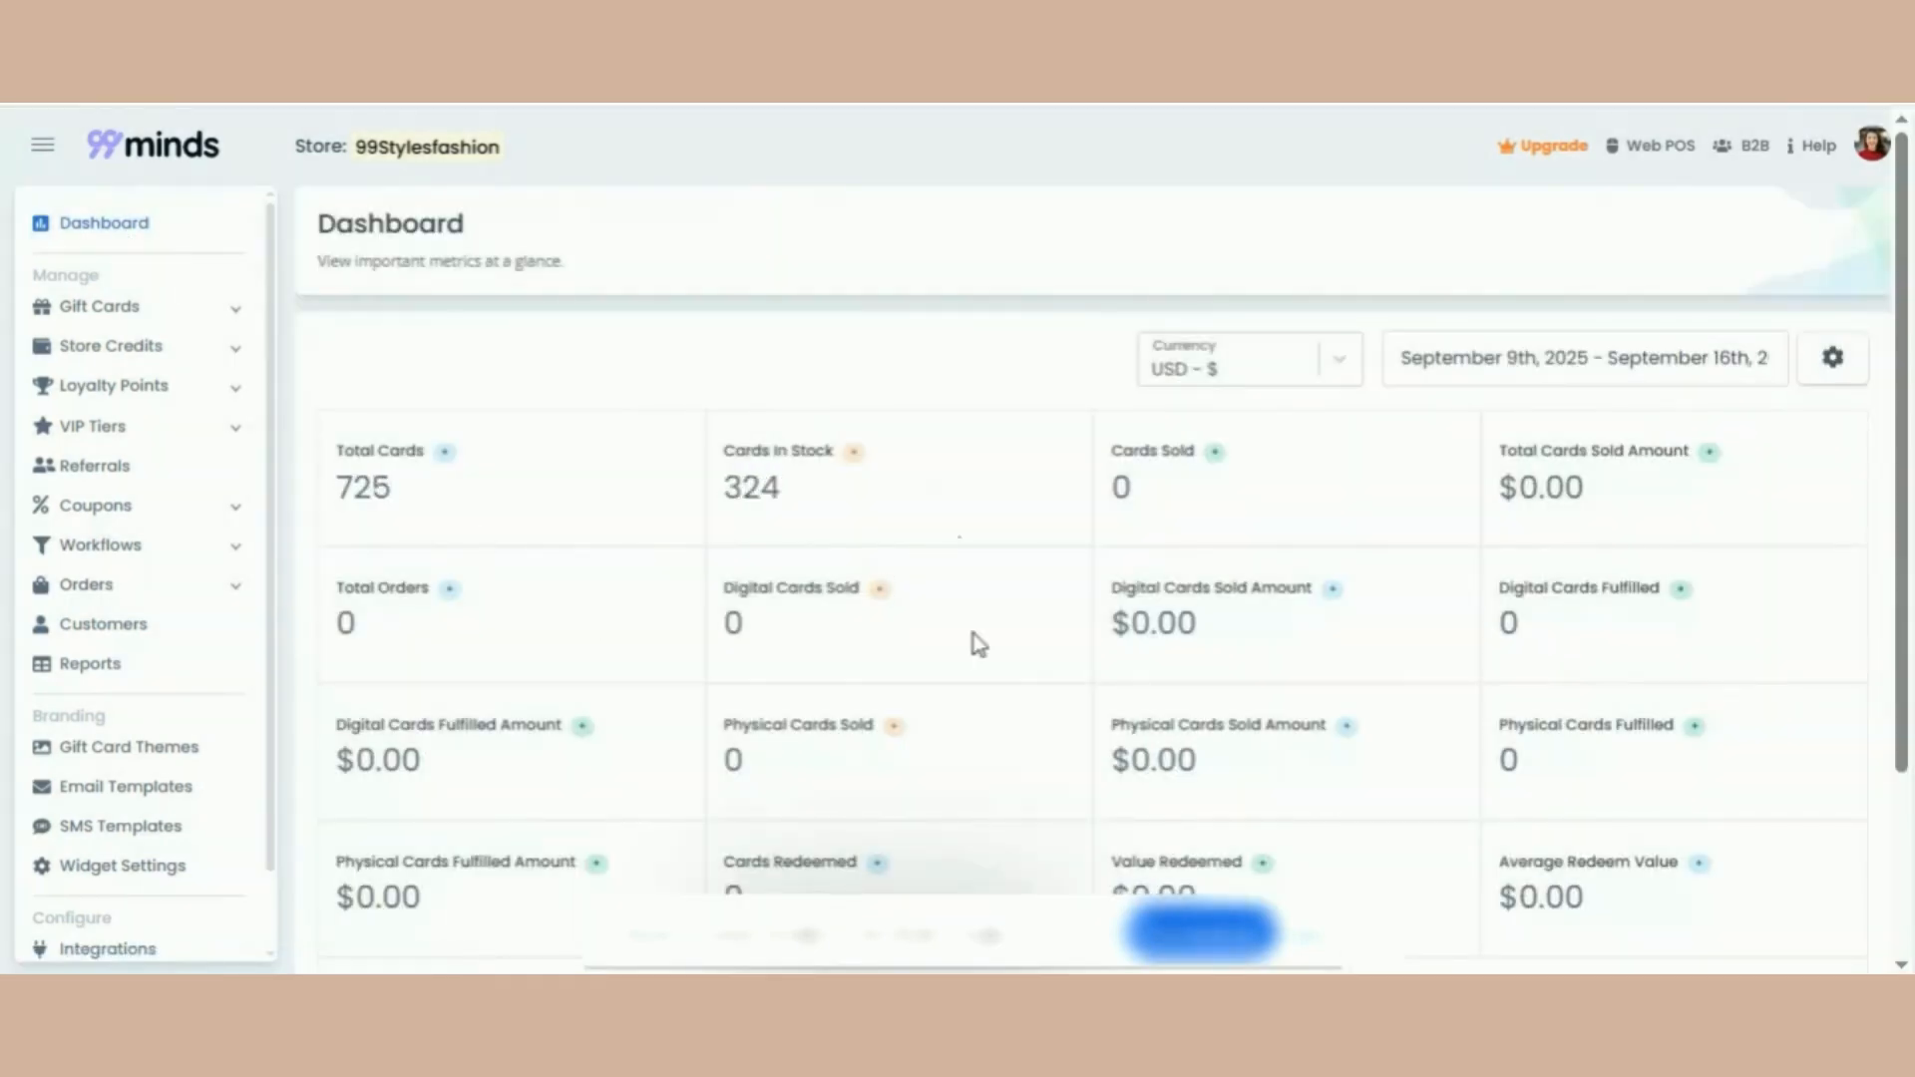